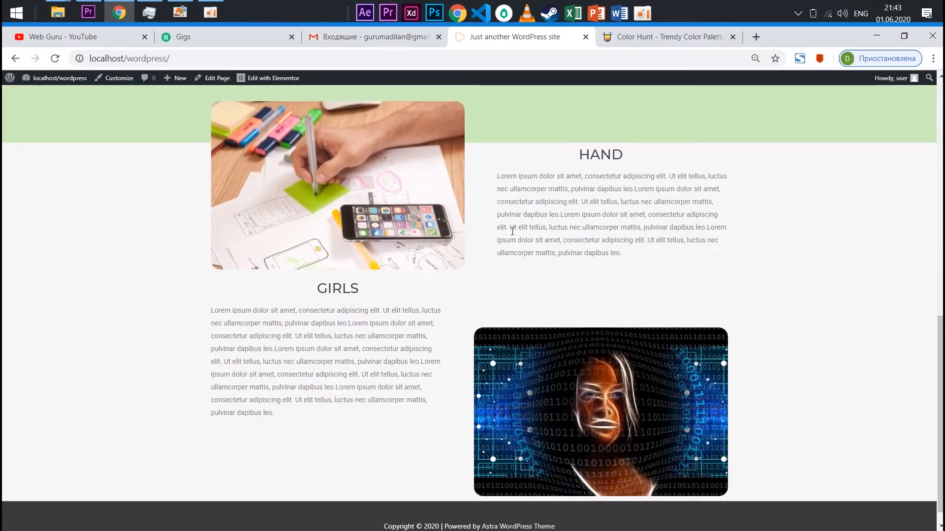
Review the live home page from the Working Process section up to the hero banner and three image cards
scroll(763, 204, up, 3)
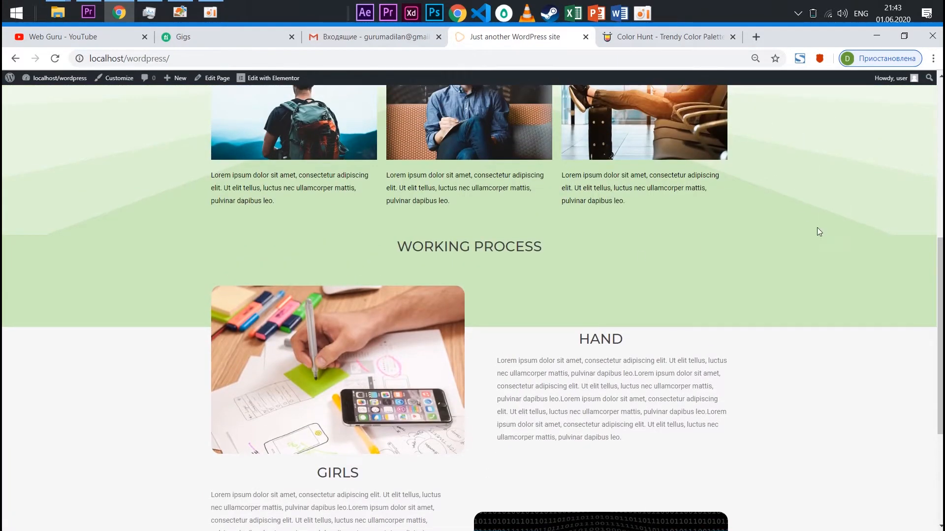
scroll(821, 201, up, 4)
scroll(532, 253, up, 3)
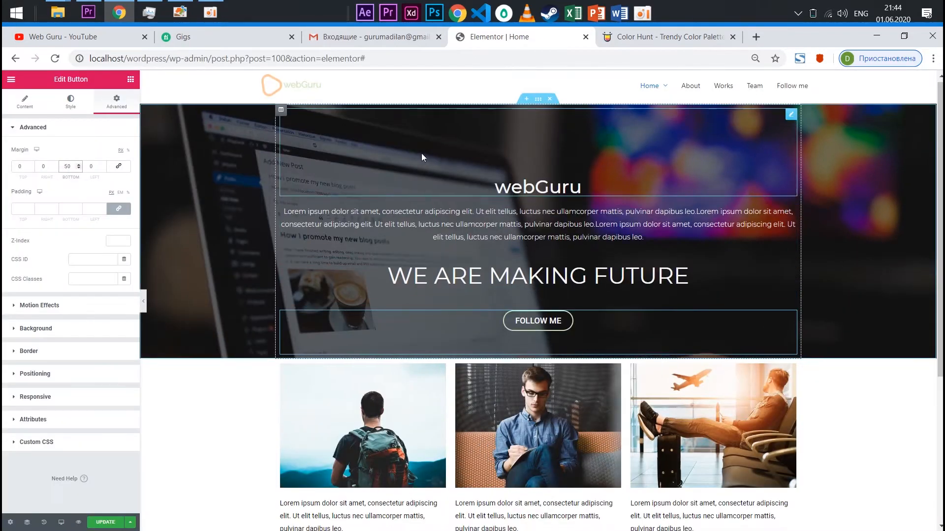
scroll(548, 266, down, 3)
scroll(548, 266, up, 2)
scroll(396, 219, down, 4)
scroll(597, 270, up, 4)
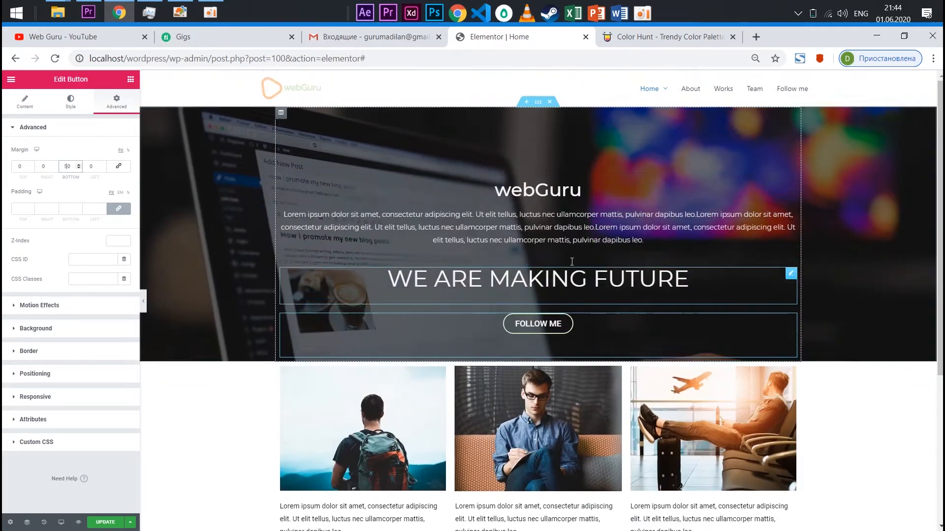
Add a single-column section below the three image cards and place a Heading widget in it
scroll(431, 245, down, 1)
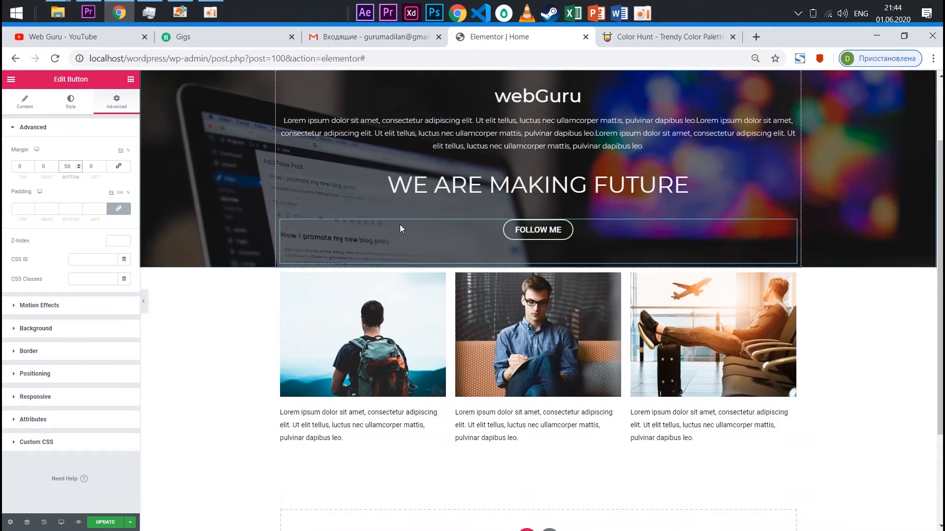
scroll(551, 315, up, 1)
scroll(536, 306, down, 2)
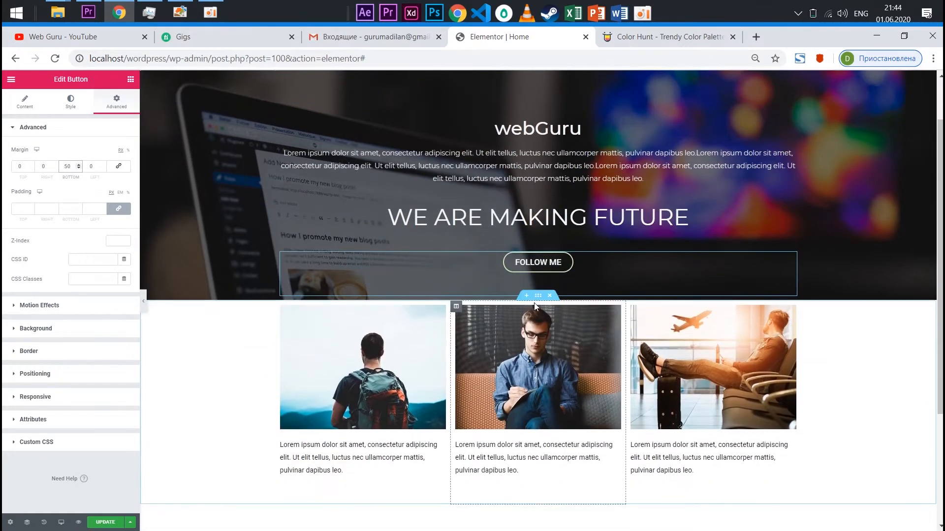
scroll(566, 285, down, 3)
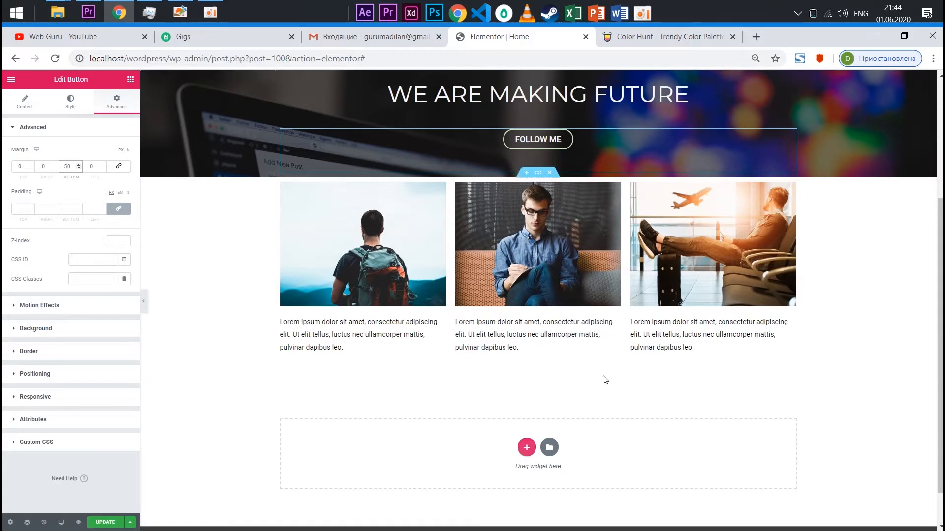
scroll(605, 379, down, 1)
click(528, 405)
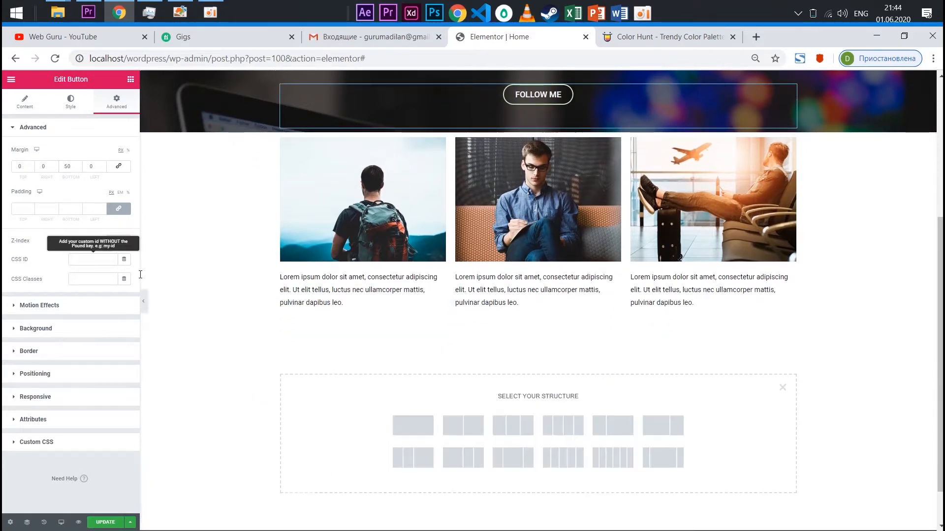
click(401, 424)
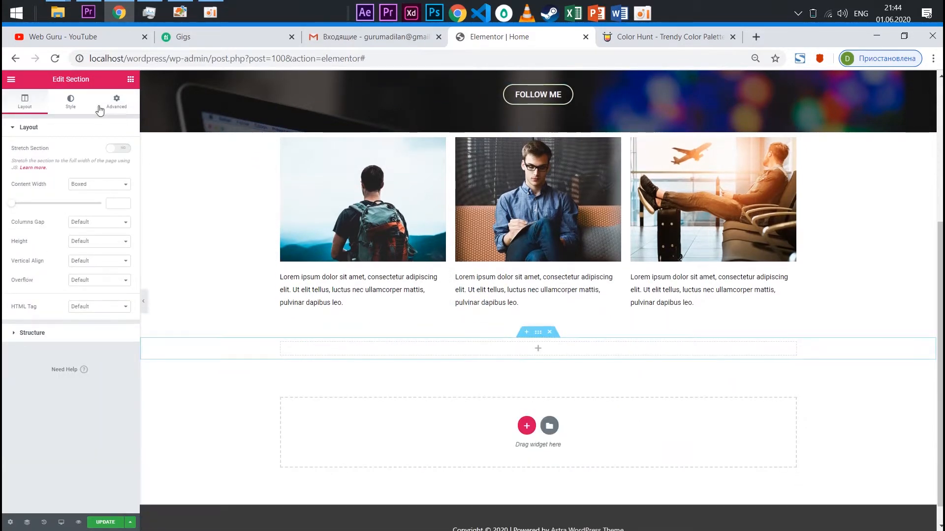
click(130, 79)
drag(111, 173, 537, 351)
Add a two-column section below the heading and place an Image widget in its left column
click(530, 423)
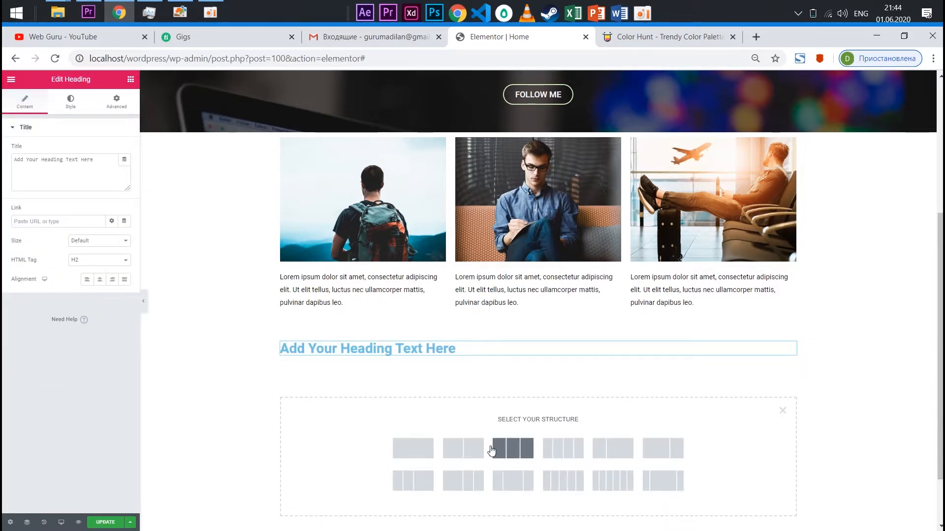
click(463, 446)
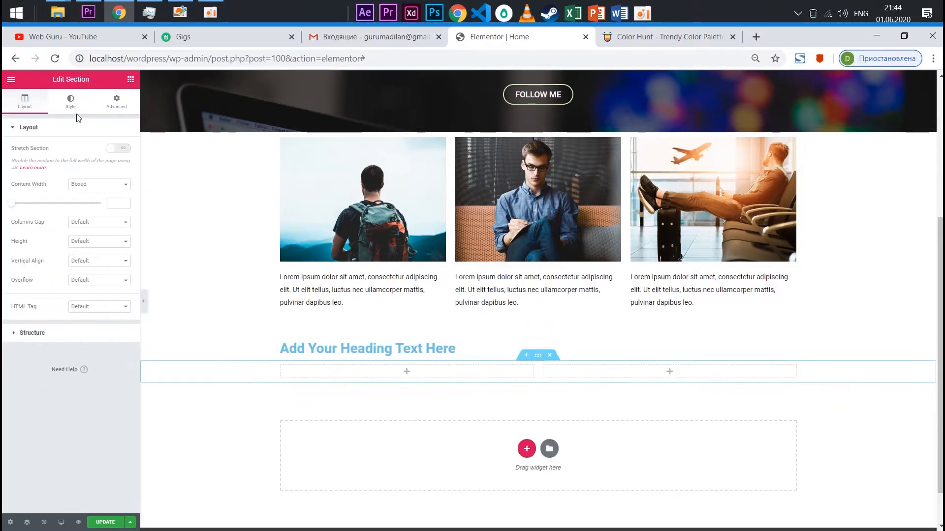
click(130, 79)
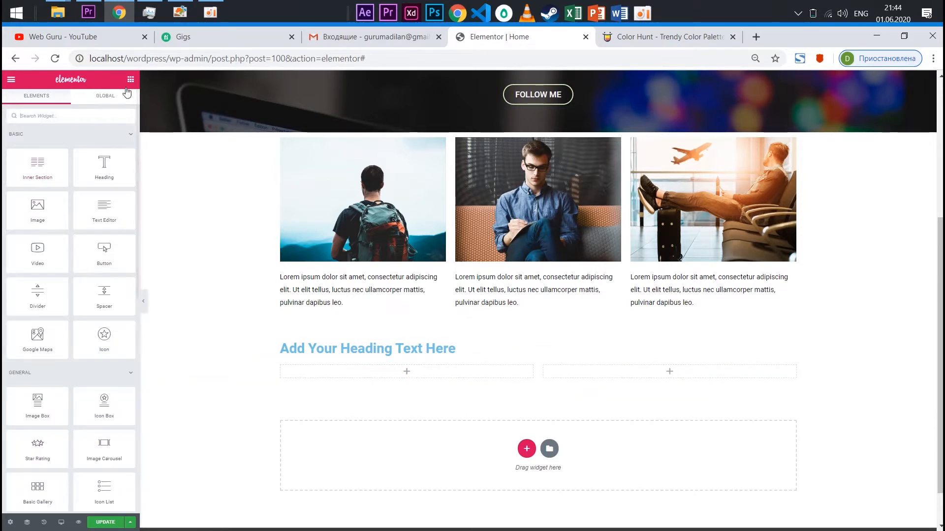
drag(422, 362, 414, 376)
scroll(403, 242, down, 4)
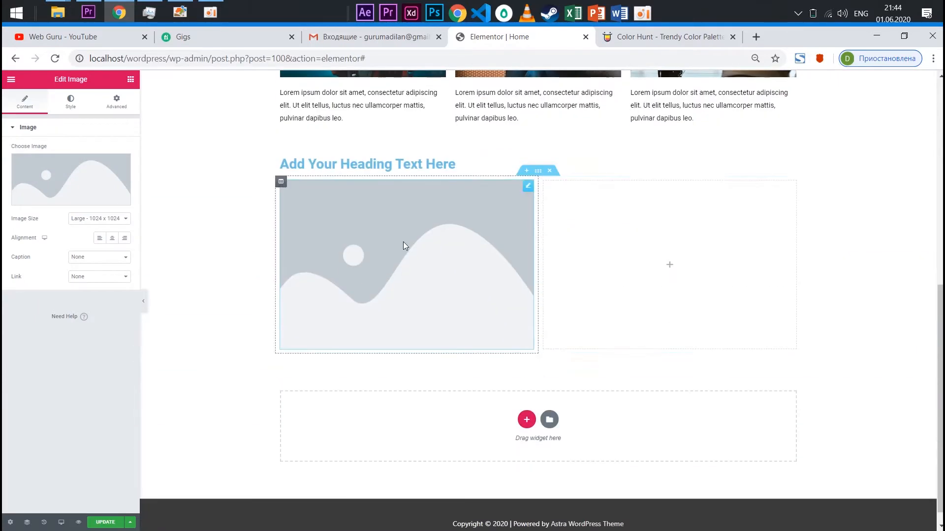
Place a Text Editor widget in the right column beside the image and extend its lorem ipsum paragraph to five copies
click(131, 78)
drag(101, 212, 679, 249)
click(89, 241)
key(ctrl+a)
click(90, 260)
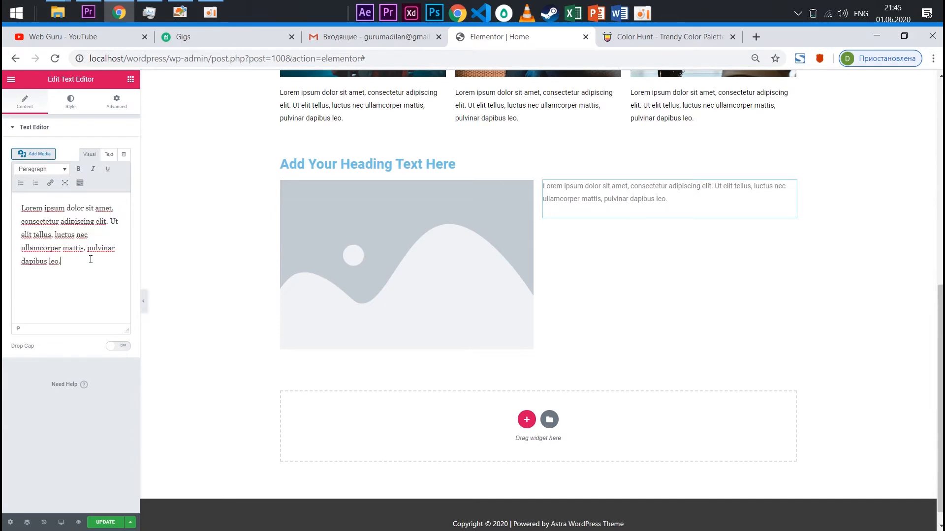
key(ctrl+v)
key(ctrl+v)
key(ctrl+v)
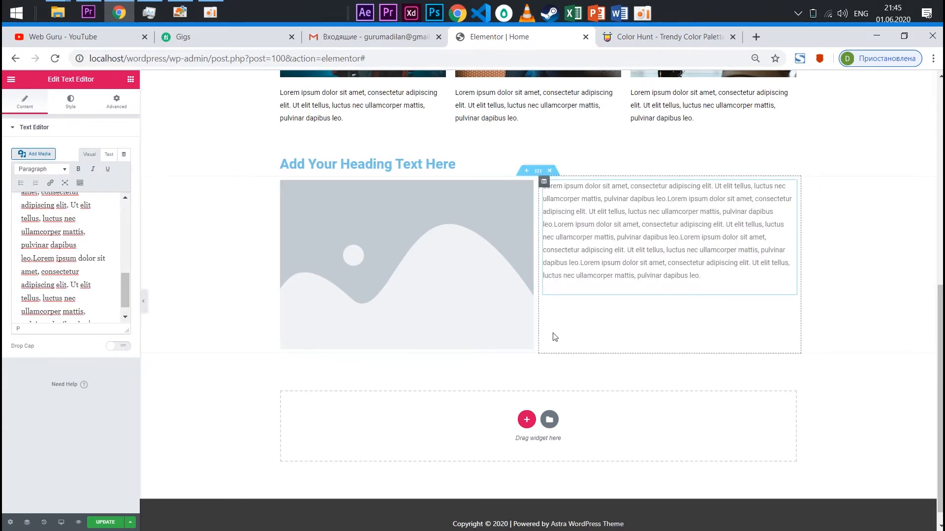
Add a second two-column section below the image-and-text row and place an Image widget in its right column
scroll(540, 409, down, 1)
click(526, 403)
click(462, 433)
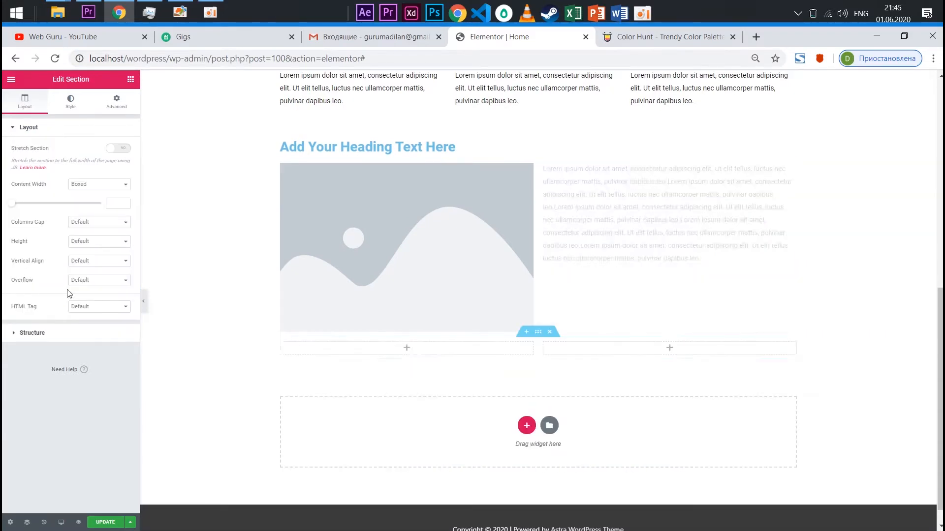
click(131, 79)
drag(38, 216, 656, 345)
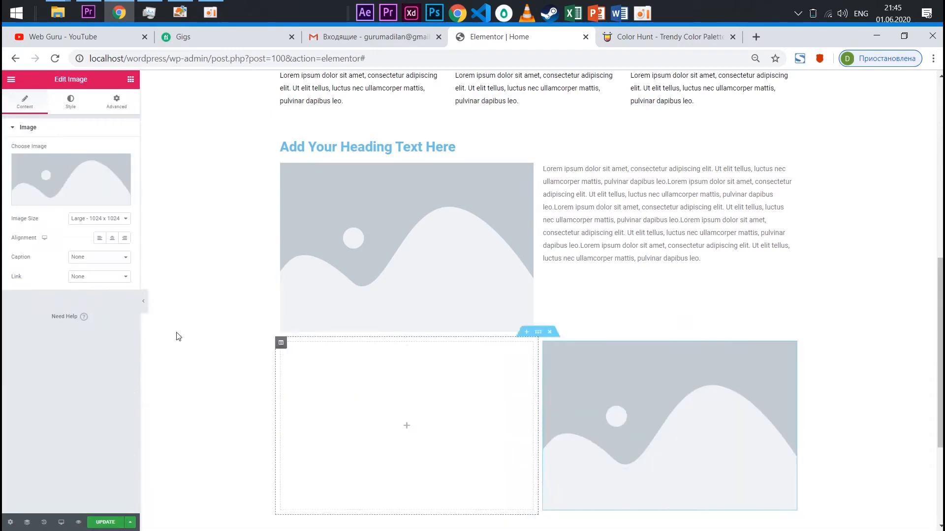
Place a Text Editor widget in the second row's left column and extend its lorem ipsum paragraph to five copies
click(130, 79)
drag(101, 210, 432, 404)
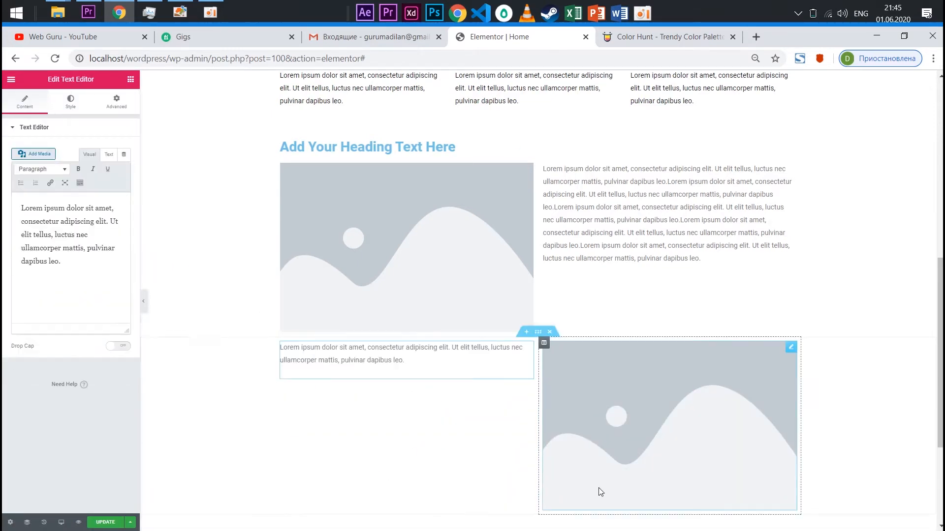
scroll(600, 489, down, 3)
triple_click(65, 263)
click(60, 268)
drag(61, 267, 6, 205)
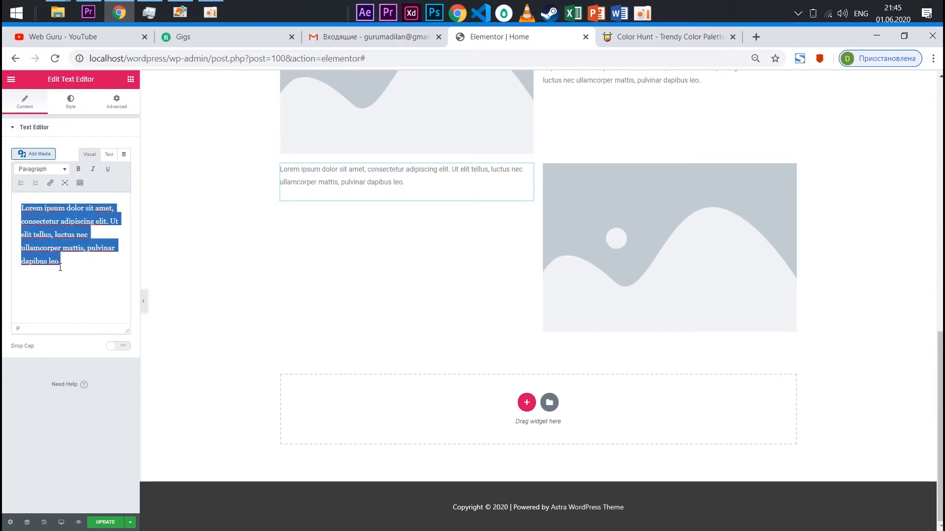
key(ctrl+c)
key(ctrl+v)
key(ctrl+v)
key(ctrl+v)
key(ctrl+v)
key(ctrl+v)
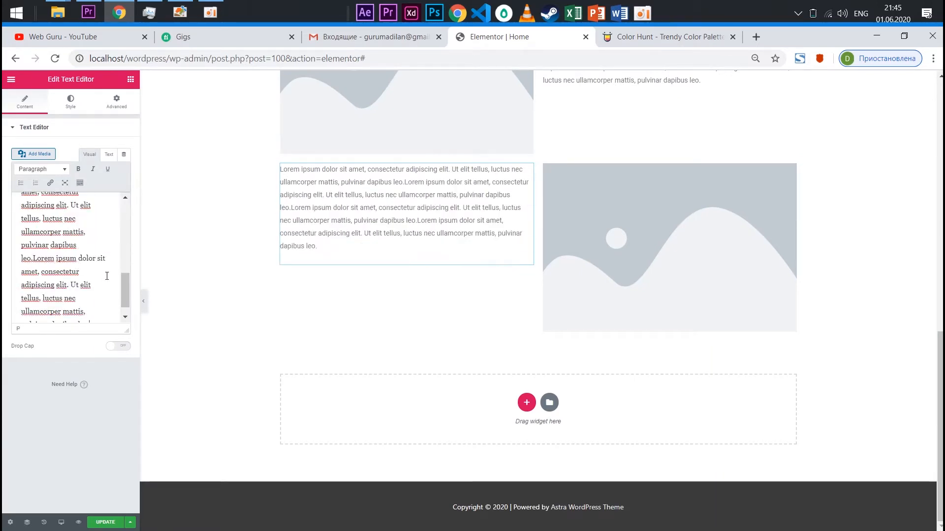
Fill the first row's placeholder image with the media library photo of a hand drawing next to a phone
scroll(476, 246, up, 10)
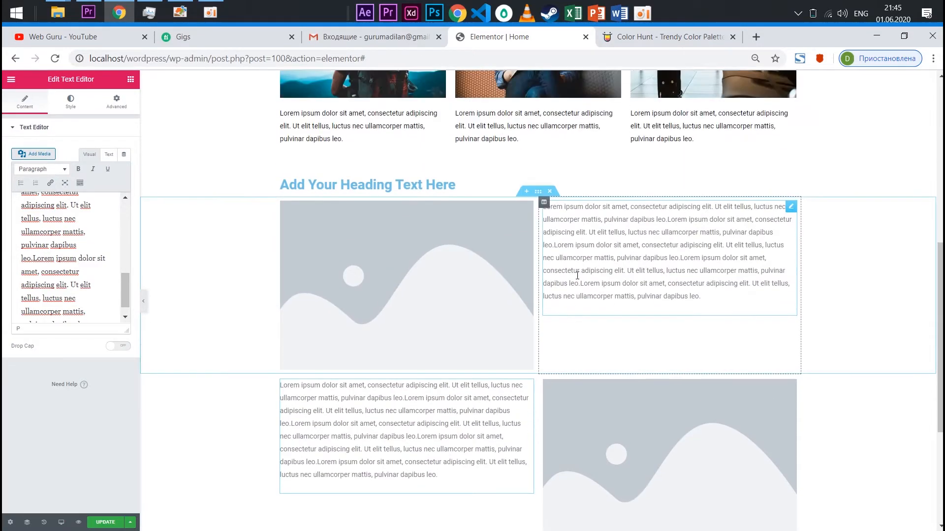
scroll(592, 340, down, 10)
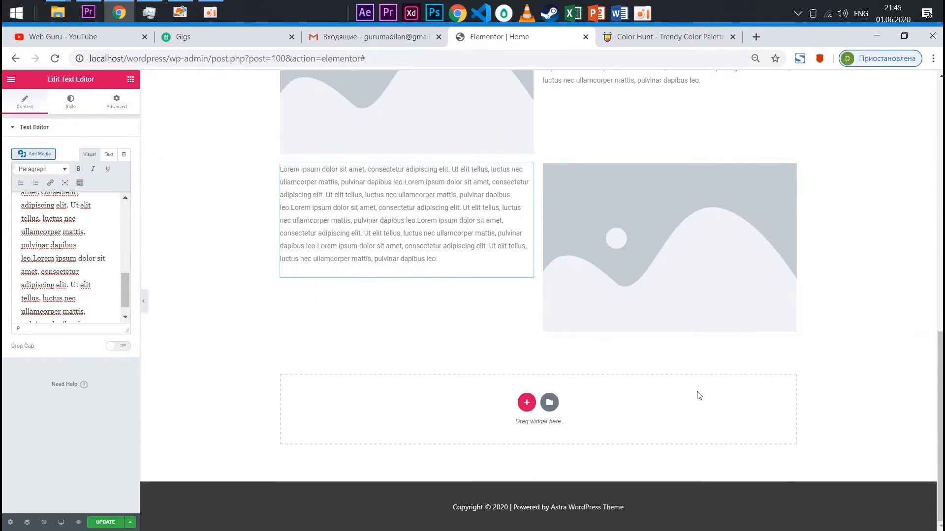
scroll(611, 242, up, 3)
scroll(611, 242, up, 3)
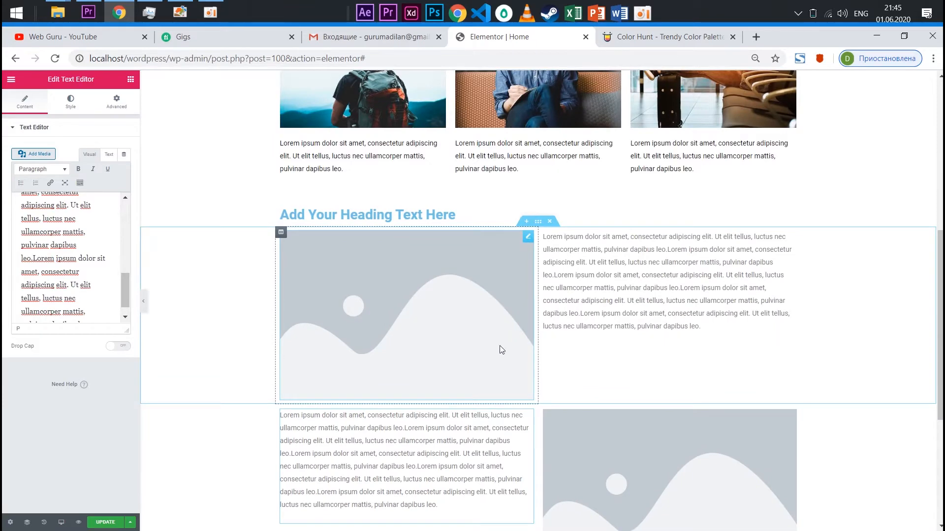
click(394, 283)
click(73, 185)
click(49, 189)
click(904, 506)
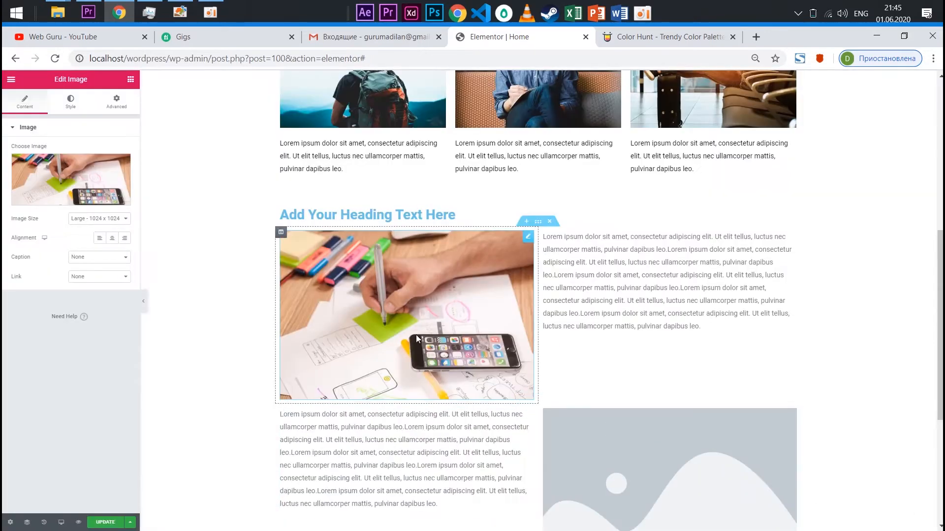
Fill the second row's placeholder image with artificial-intelligence-4417279_1280.jpg from the media library
scroll(596, 387, down, 4)
click(620, 315)
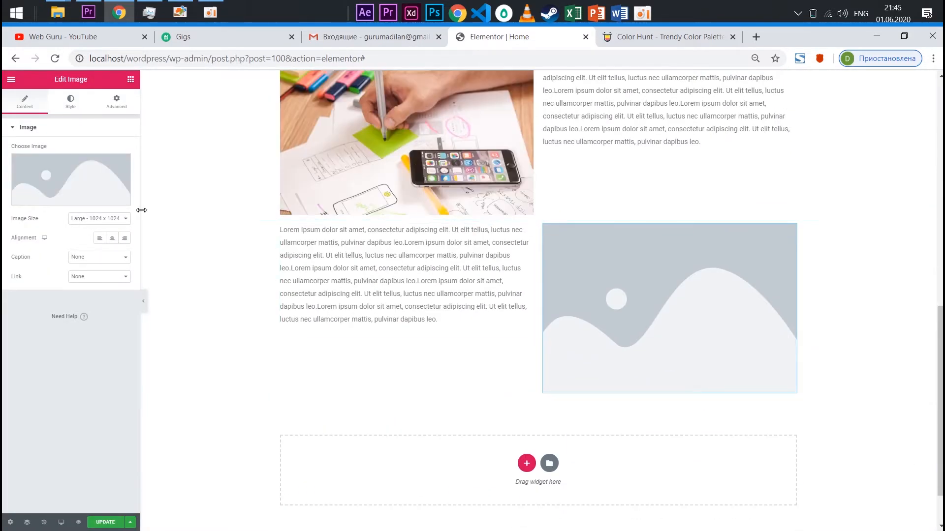
click(96, 180)
click(126, 203)
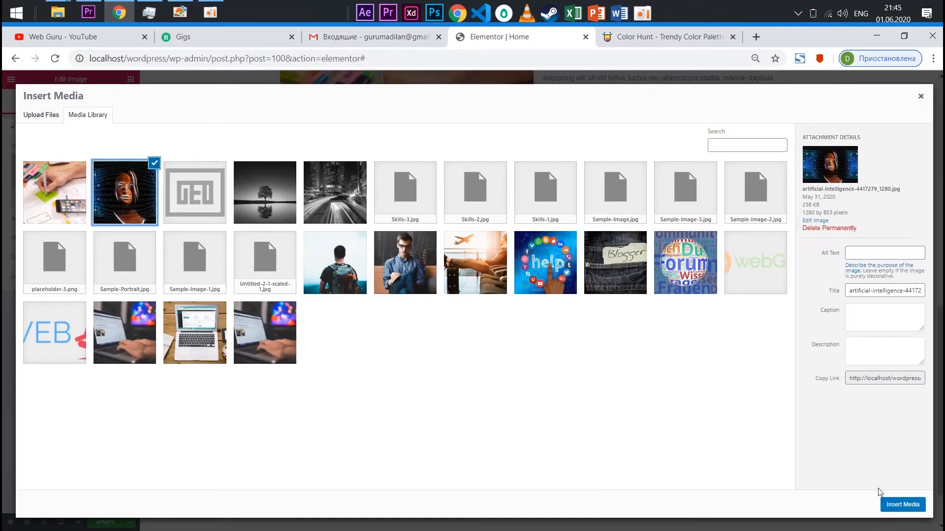
click(902, 504)
Give the section with the three image cards a classic background type and open its background colour picker
scroll(502, 355, up, 5)
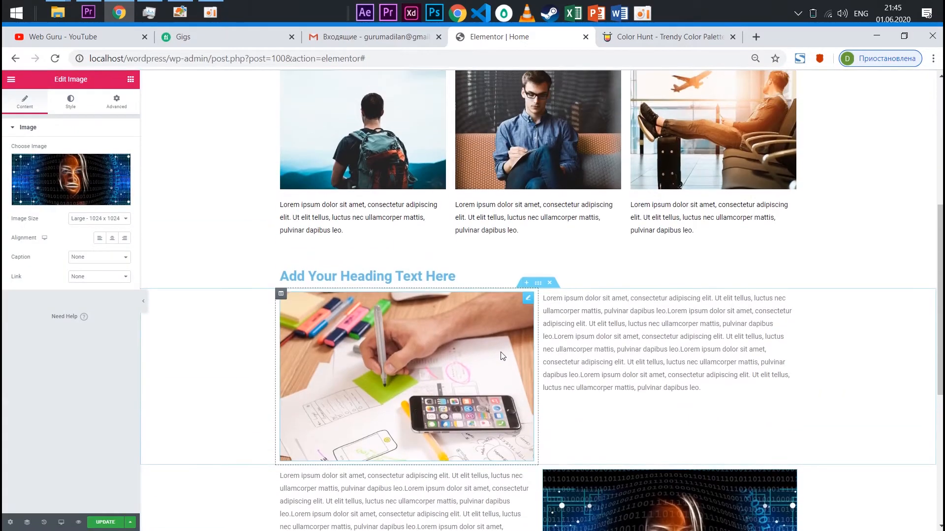
scroll(502, 356, up, 6)
scroll(514, 335, down, 2)
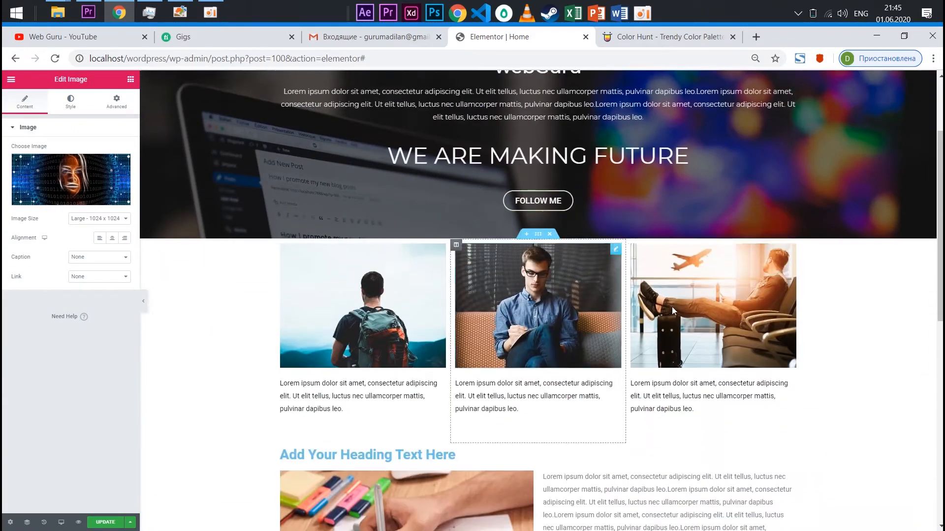
scroll(554, 225, up, 1)
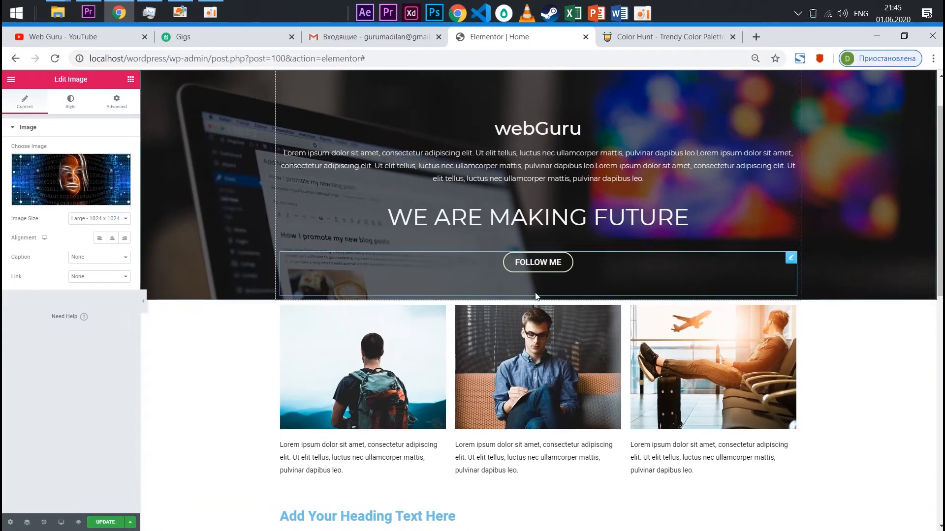
click(538, 295)
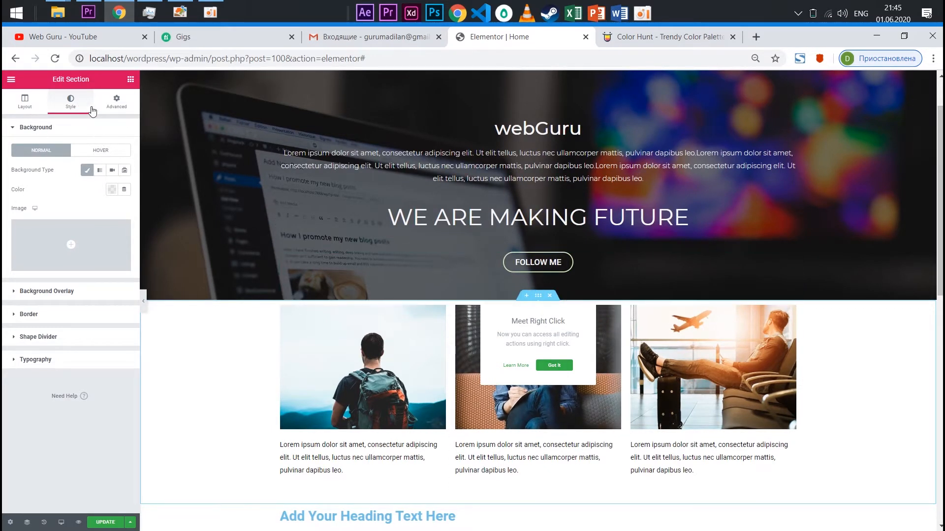
click(90, 172)
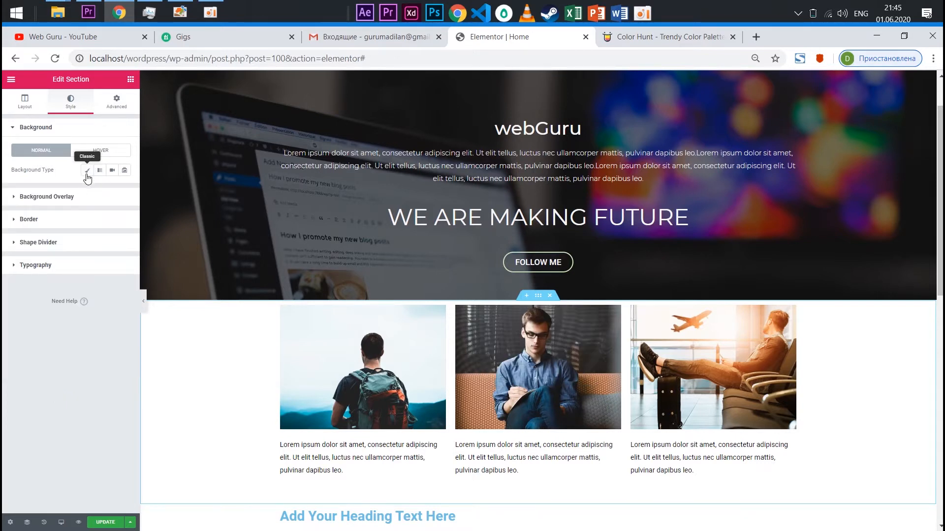
click(87, 170)
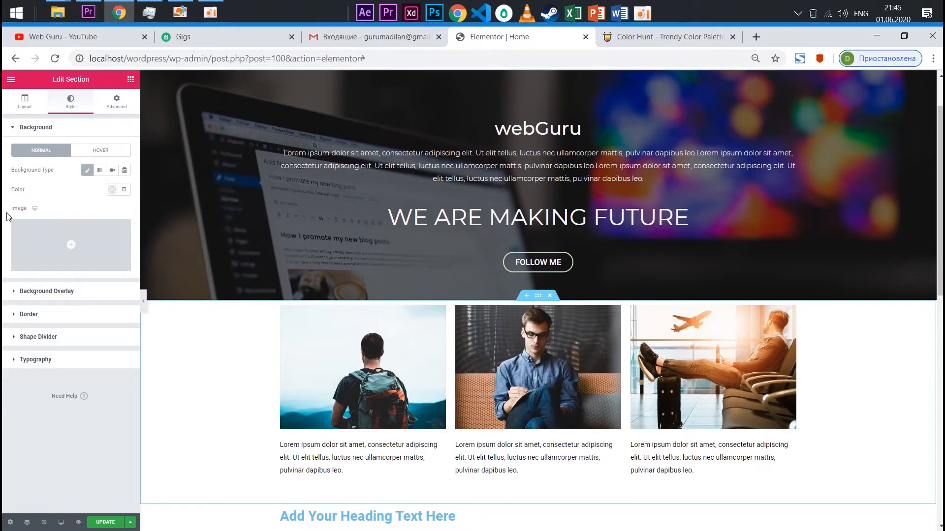
click(113, 193)
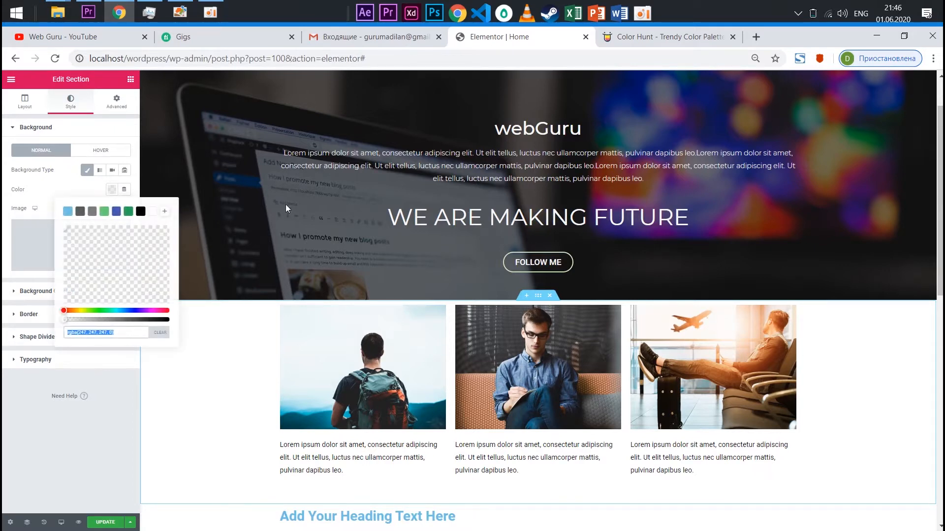
Copy the light green from the Color Hunt palette and set the image cards section's background colour to #cceabb
click(634, 37)
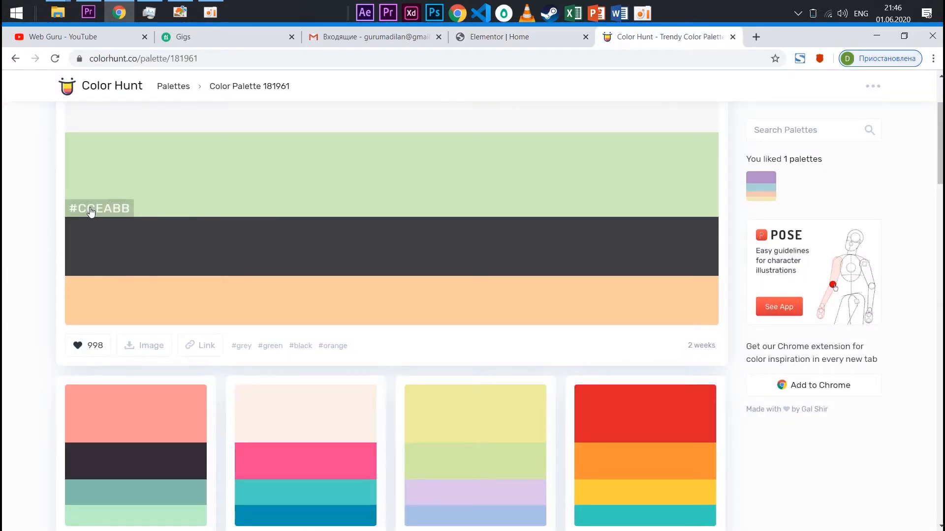
click(195, 236)
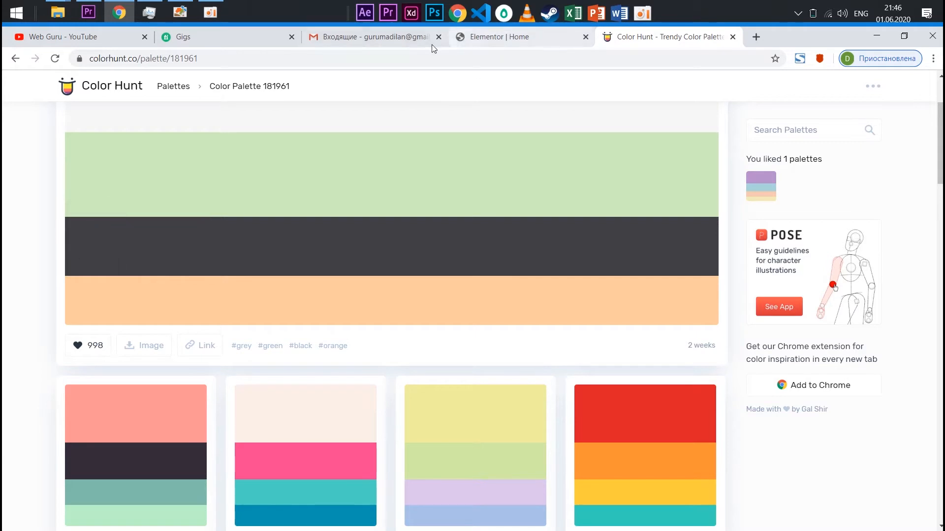
click(484, 37)
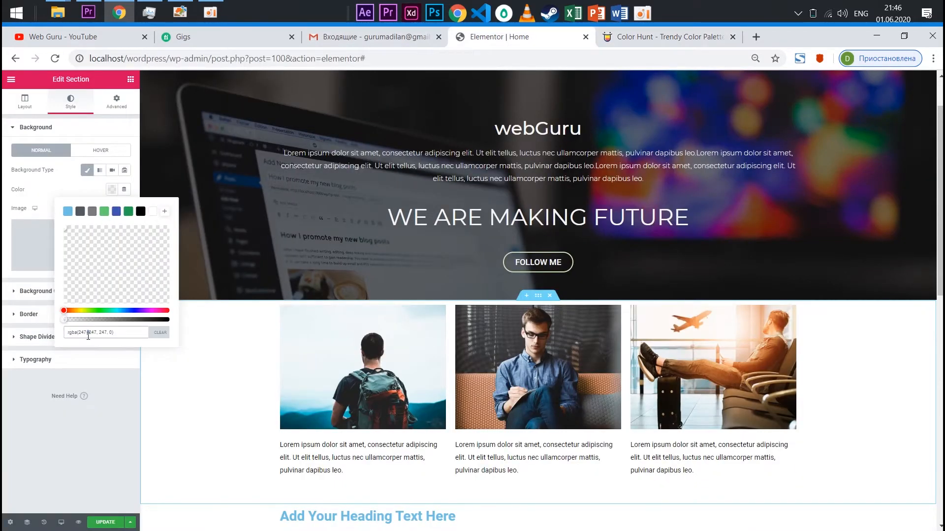
text(#cceabb)
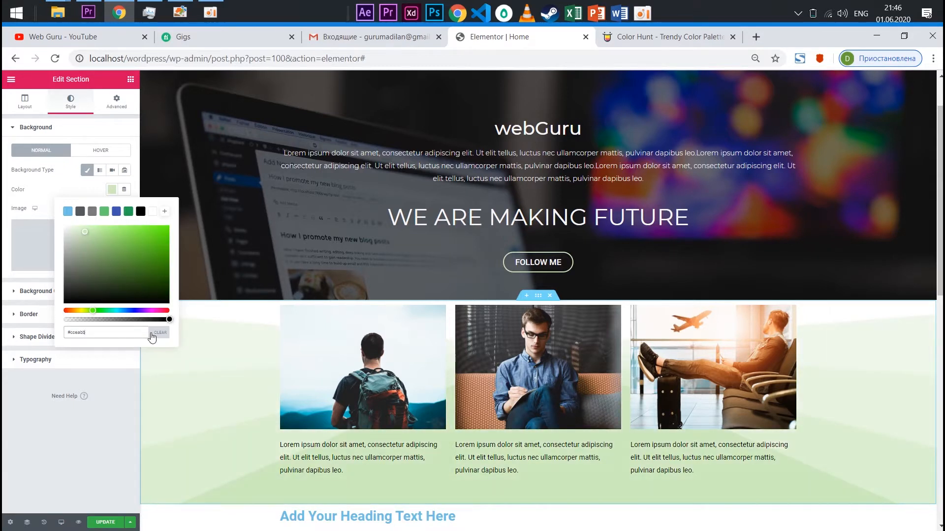
click(70, 425)
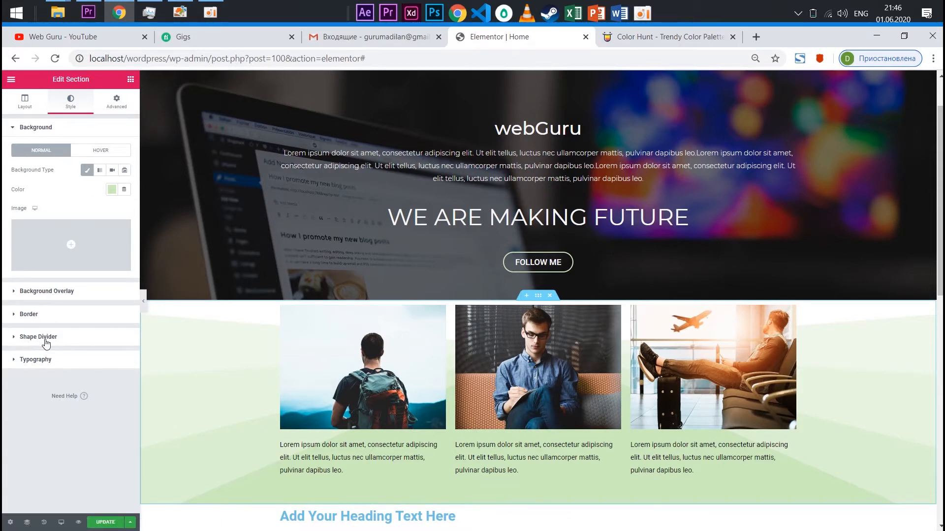
Try the Mountains, Clouds and Zigzag types for the top shape divider of the image cards section
click(47, 338)
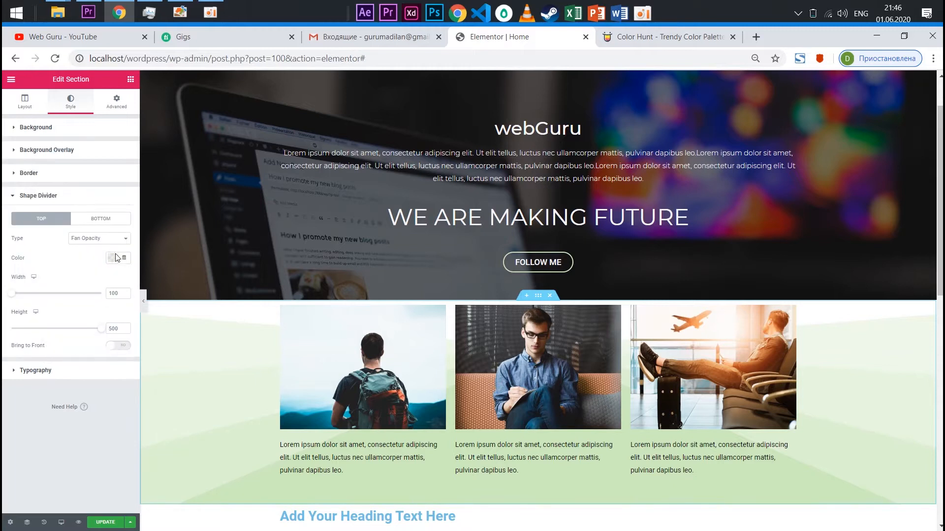
click(95, 240)
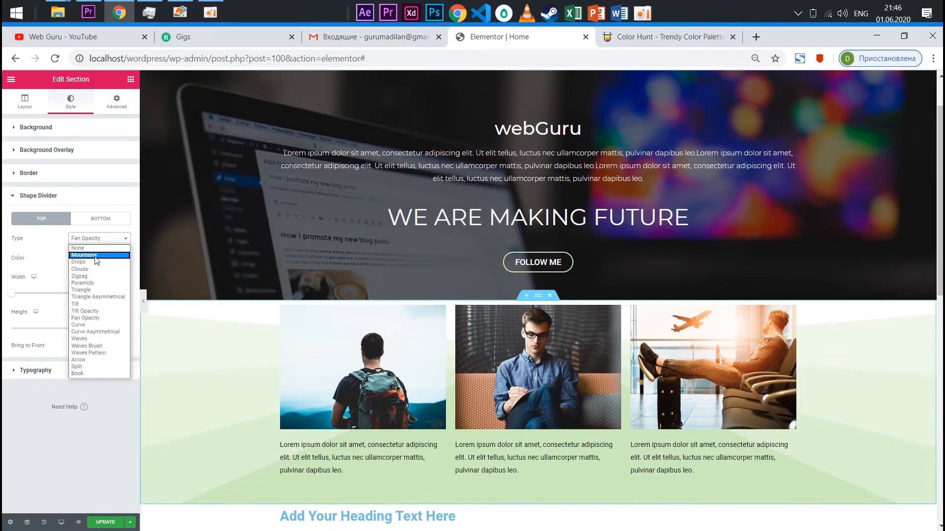
click(96, 256)
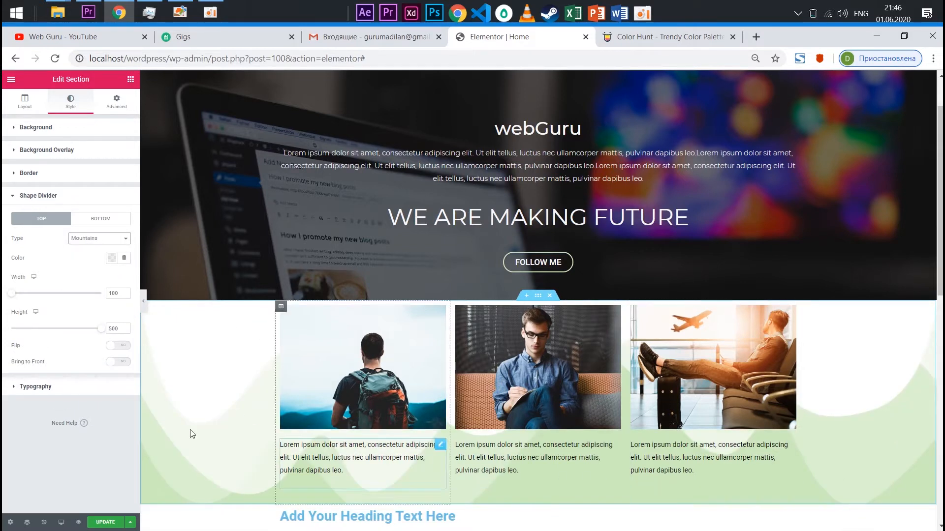
click(98, 240)
click(91, 274)
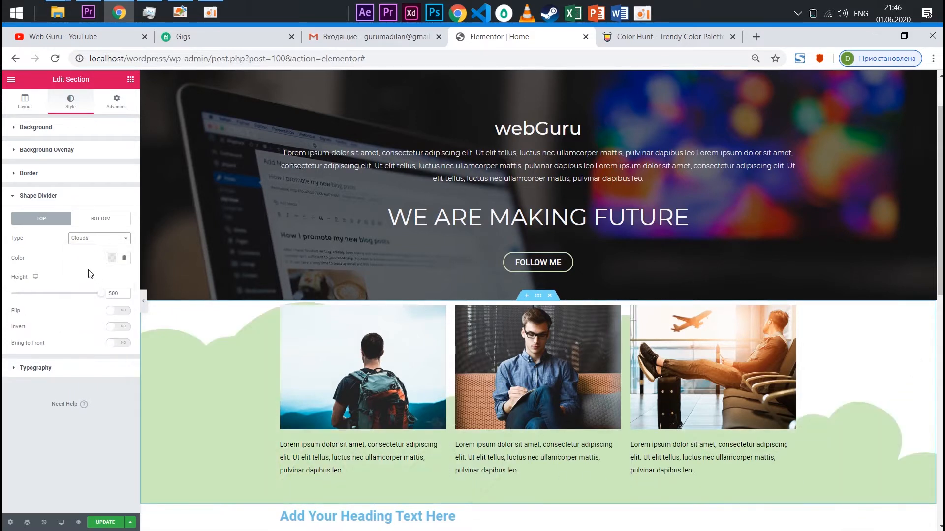
click(116, 240)
click(84, 283)
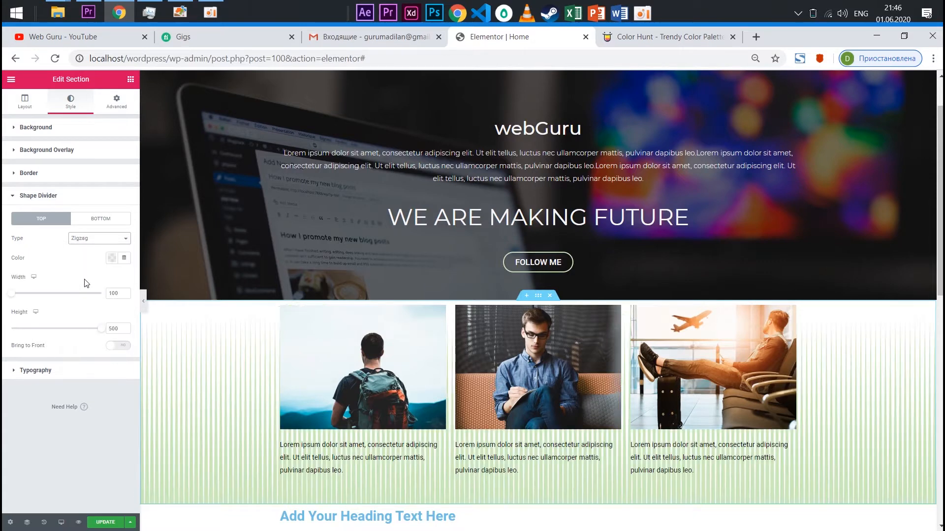
Try the Curve, Waves, Split and Book types for the section's top shape divider
click(97, 239)
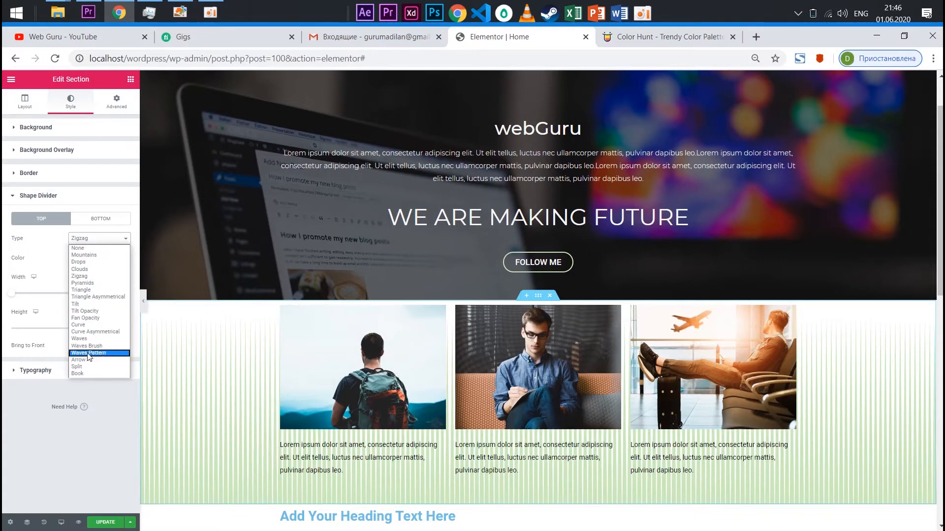
click(92, 326)
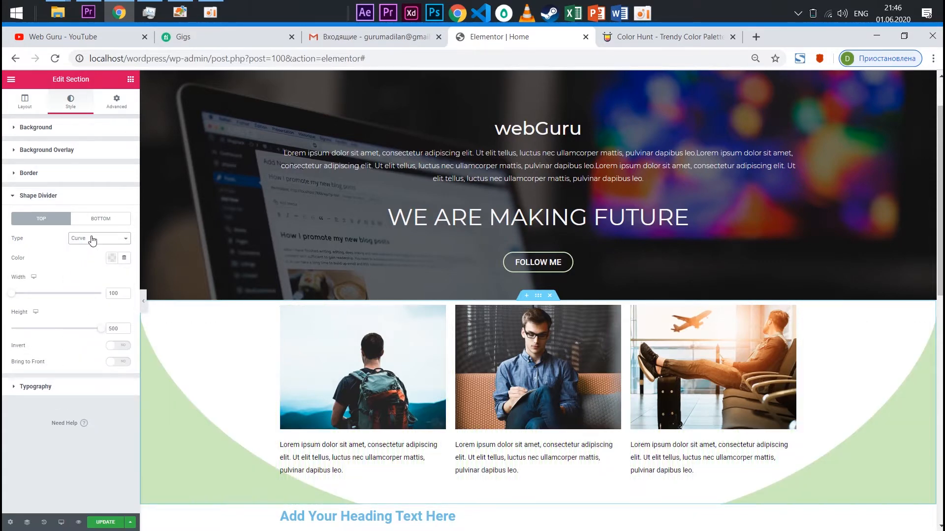
click(92, 240)
click(97, 344)
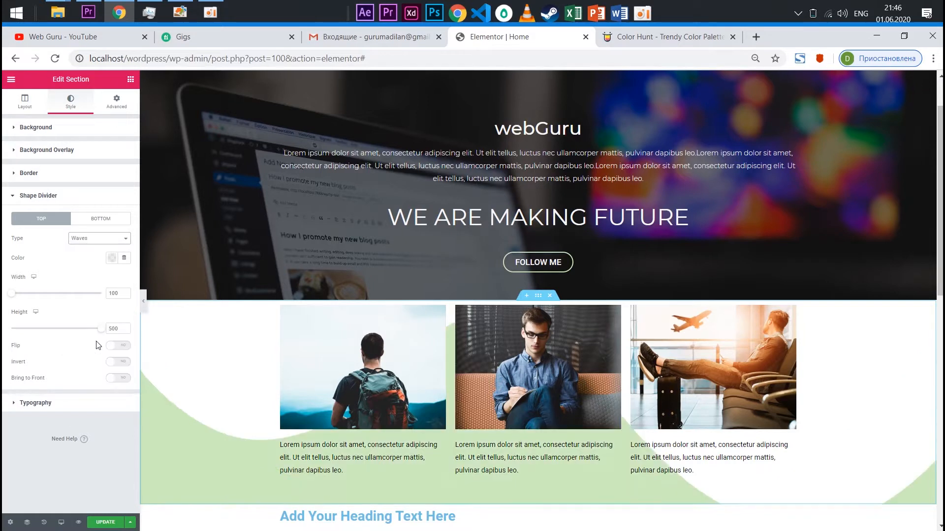
click(107, 241)
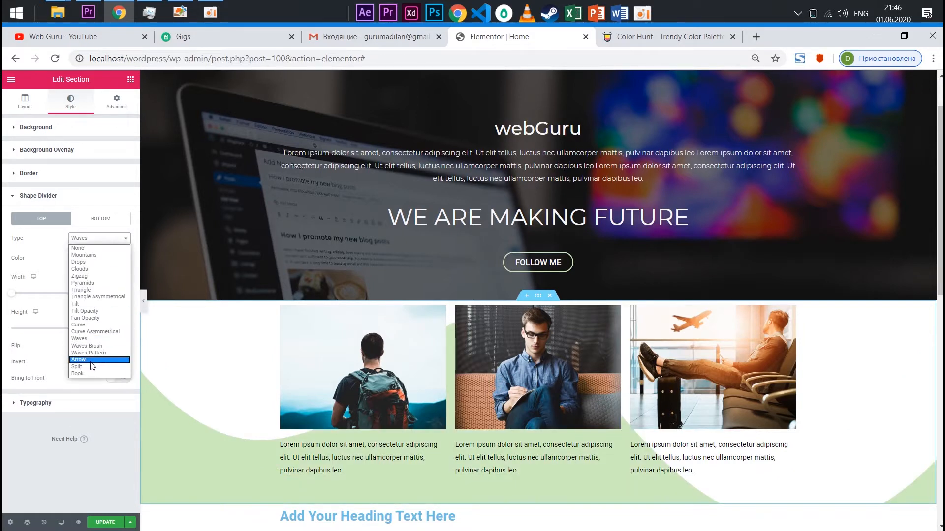
click(93, 366)
click(85, 244)
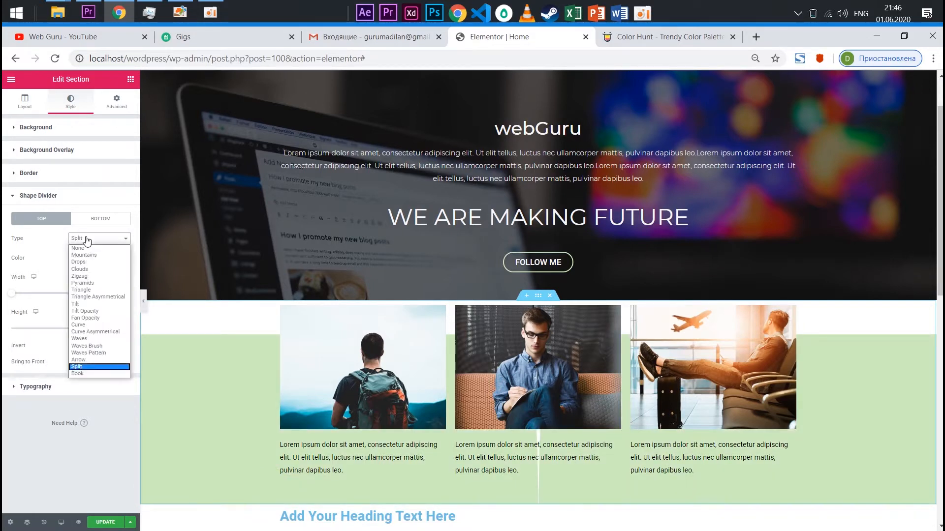
click(86, 372)
Try the Triangle Asymmetrical and Pyramids types for the top shape divider, then set it back to Fan Opacity
click(101, 237)
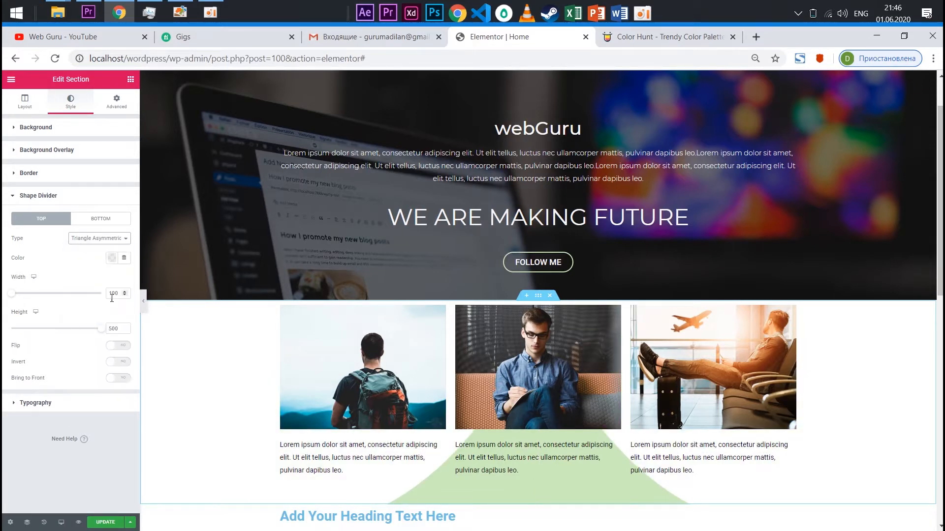
click(111, 297)
click(99, 238)
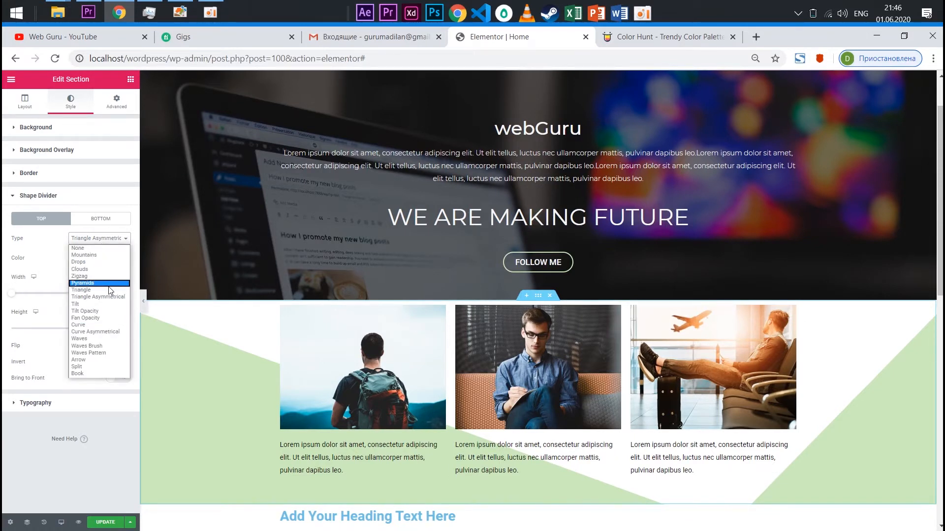
click(105, 297)
click(109, 239)
click(91, 285)
click(103, 239)
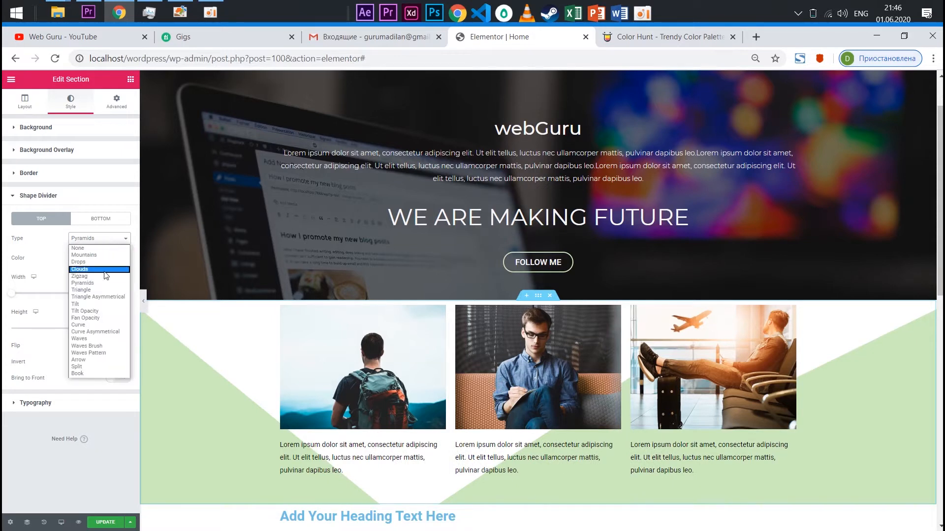
click(114, 318)
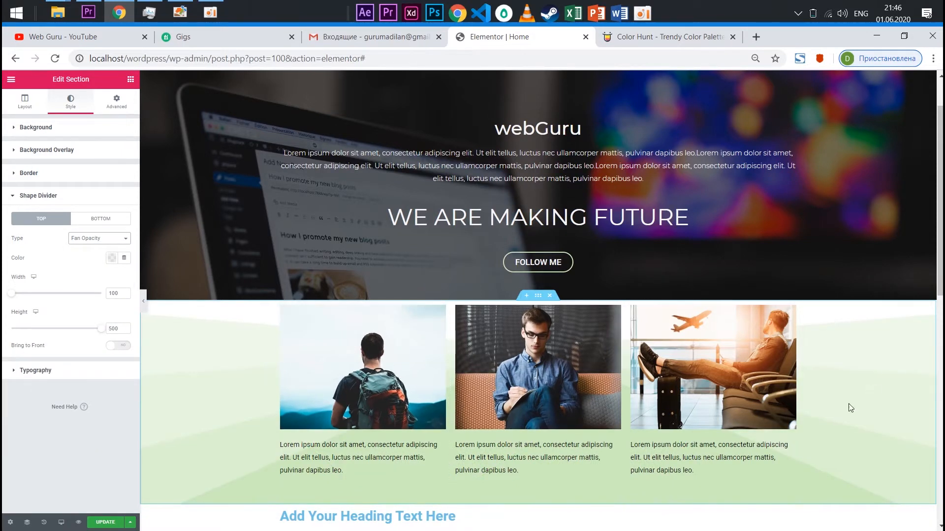
scroll(890, 205, down, 3)
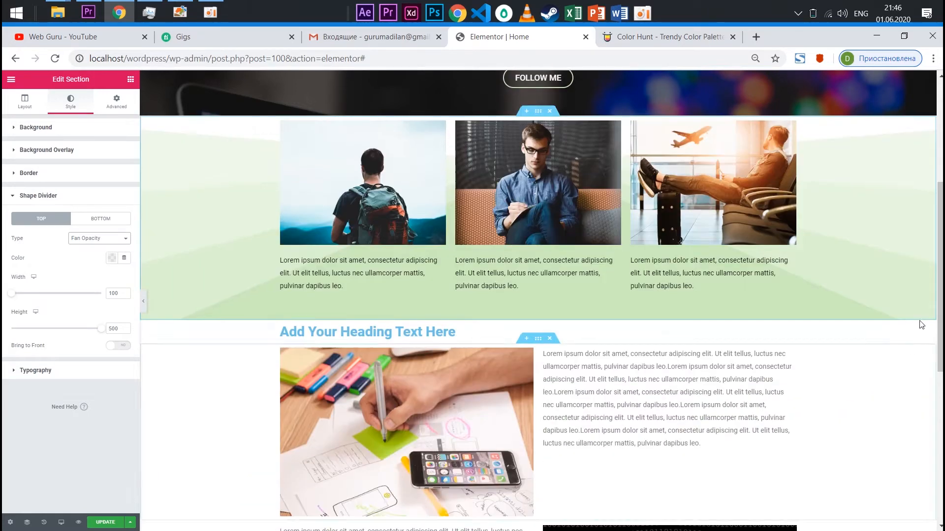
scroll(589, 288, up, 1)
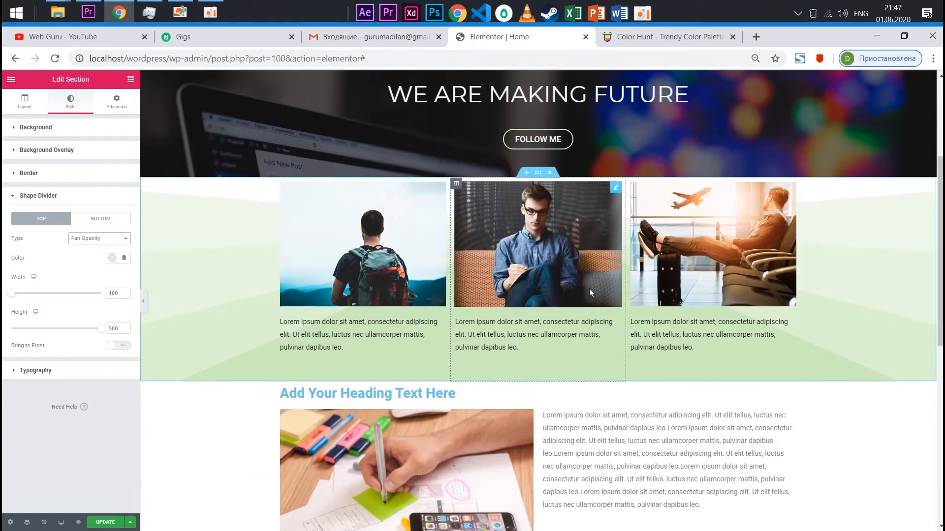
key(ctrl+minus)
key(ctrl+minus)
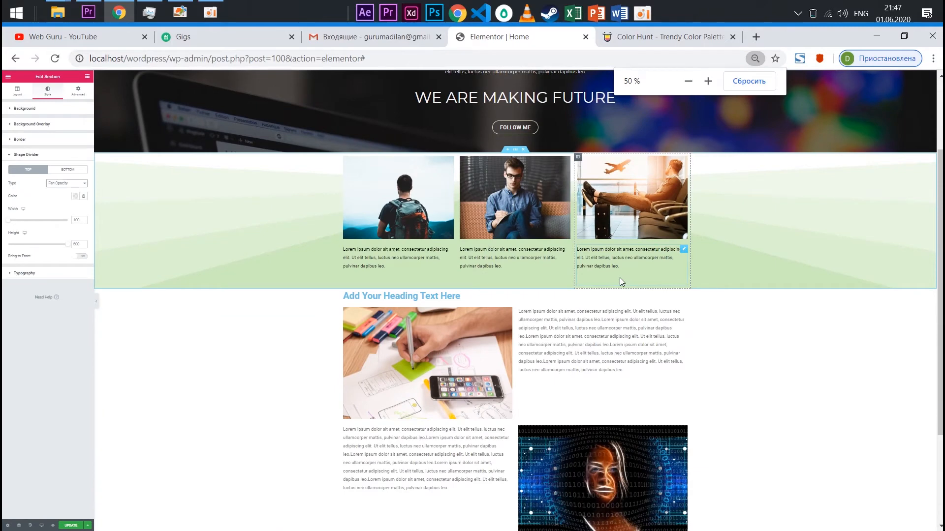
key(ctrl+plus)
key(ctrl+plus)
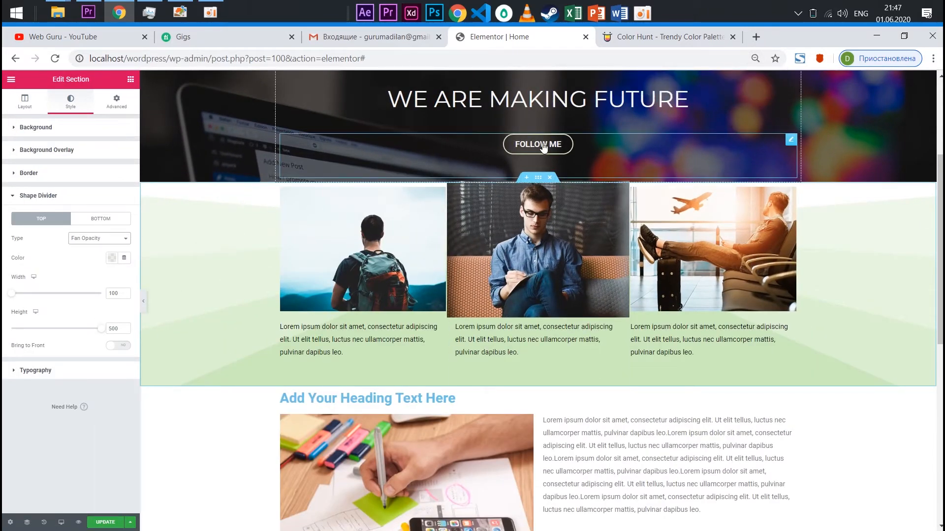
Give the heading's section a classic background type with the light green colour #cceabb
scroll(536, 255, down, 3)
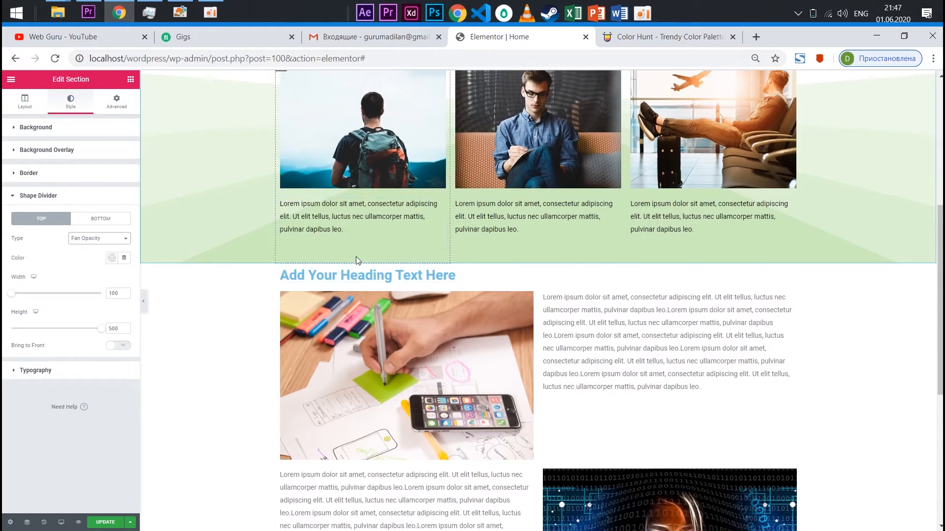
click(472, 280)
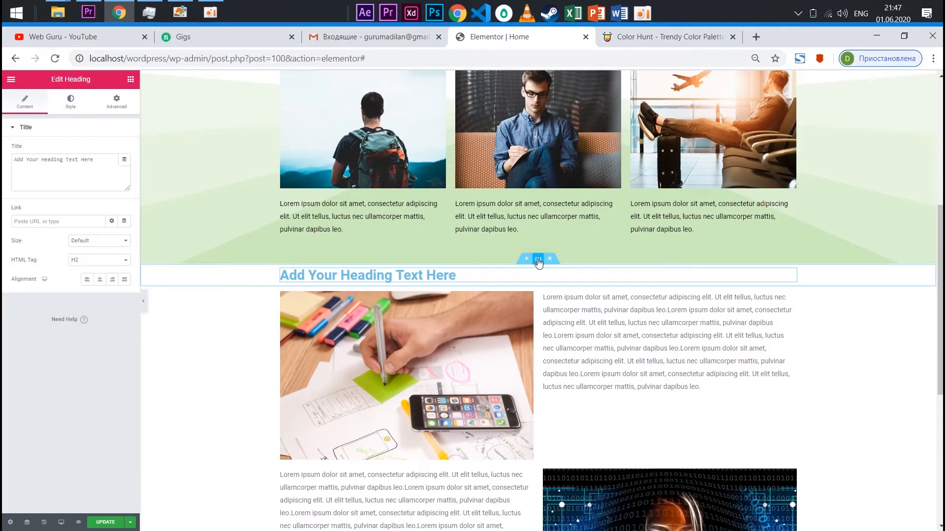
click(538, 259)
click(74, 103)
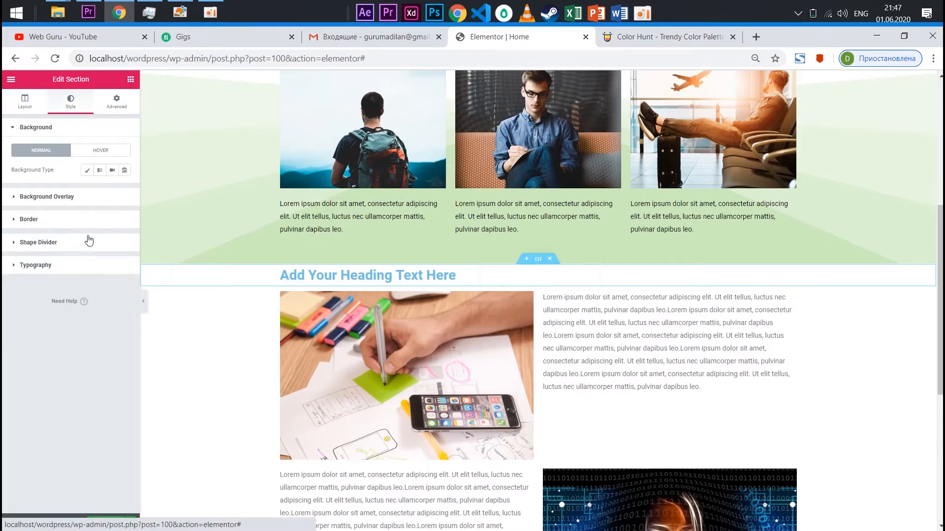
click(87, 171)
click(111, 189)
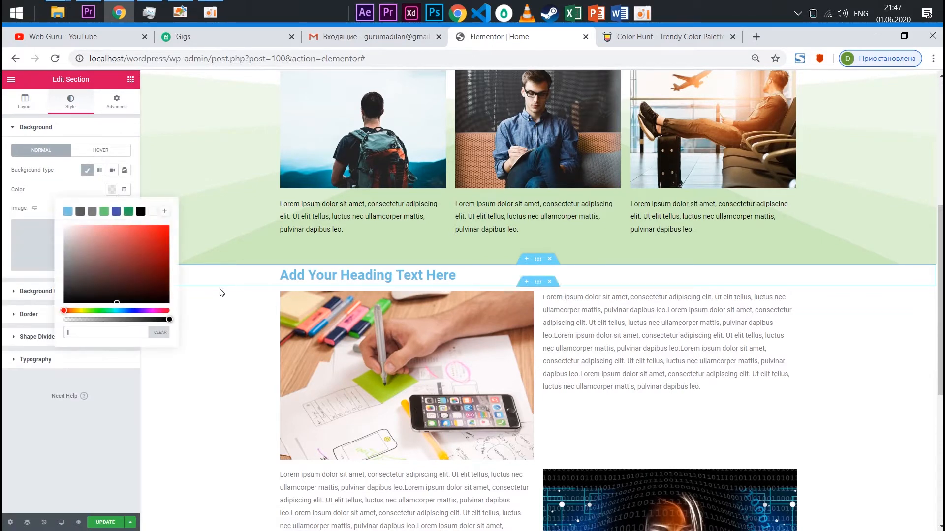
text(cceabb)
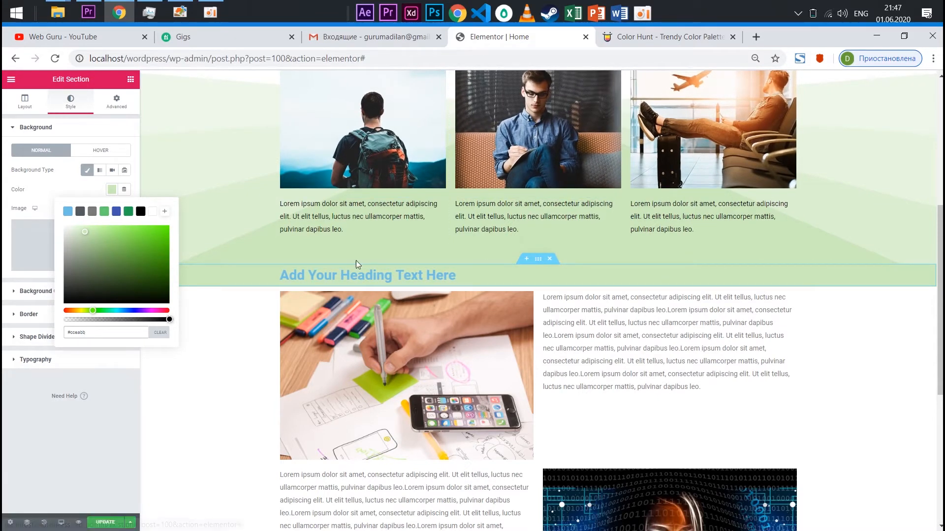
Change the heading's title to "Working process" and set its text colour to the palette's dark grey #3f3f44
click(490, 283)
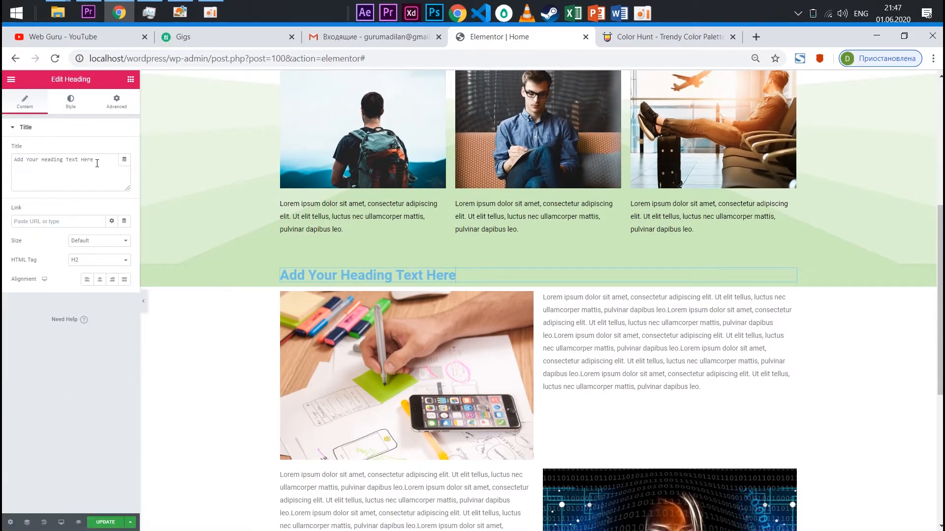
text(Working process)
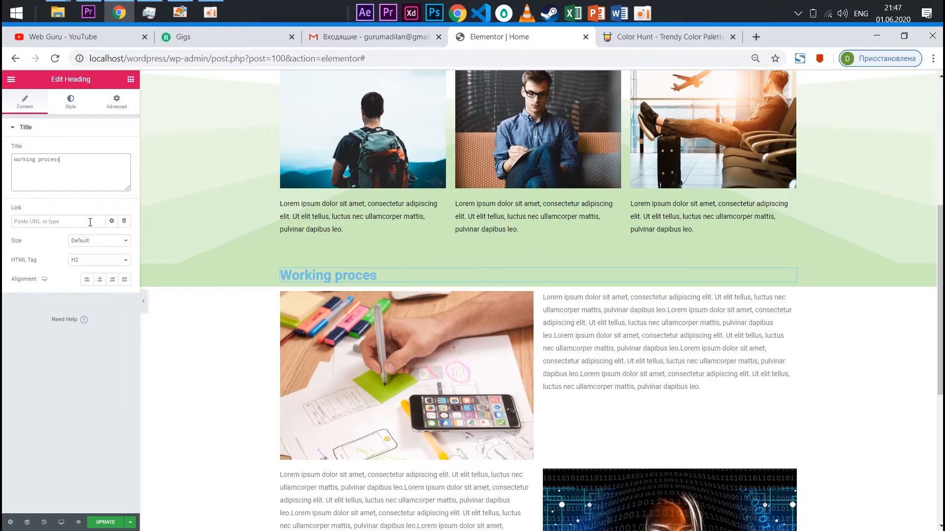
click(70, 103)
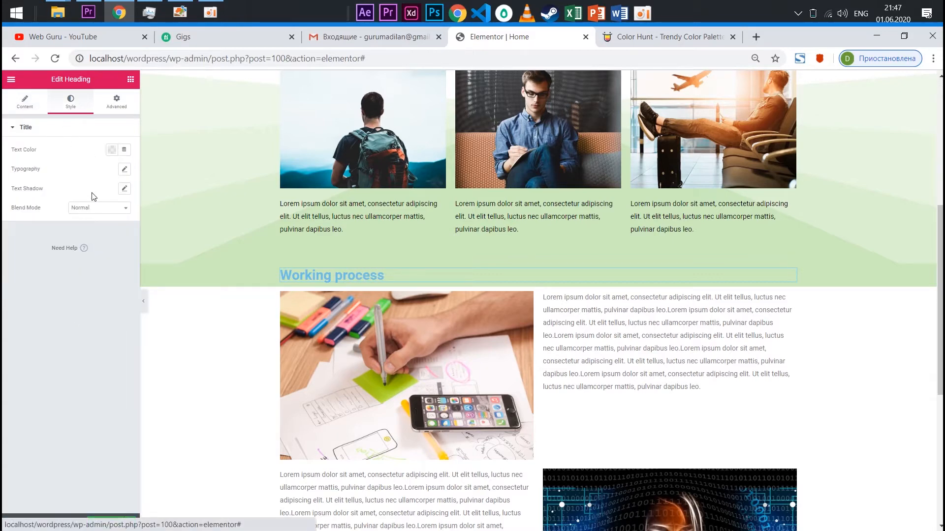
click(112, 149)
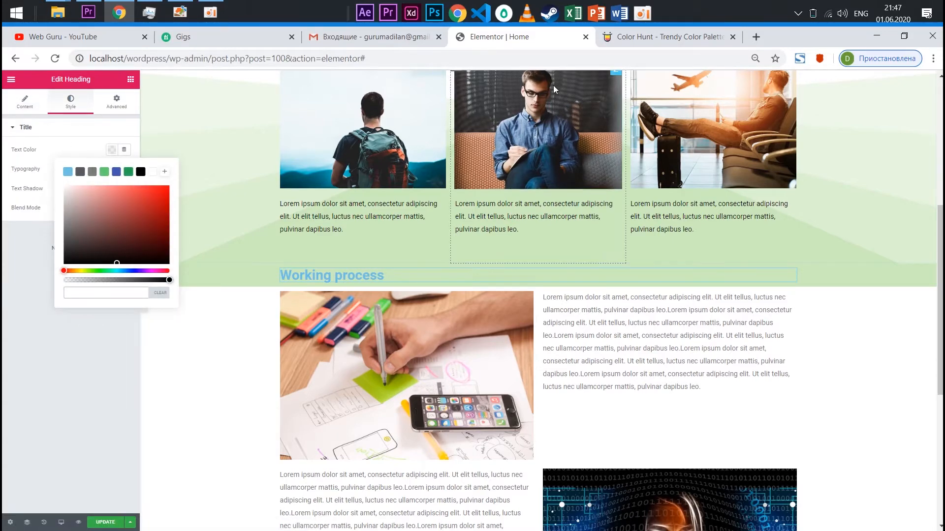
click(644, 42)
click(104, 268)
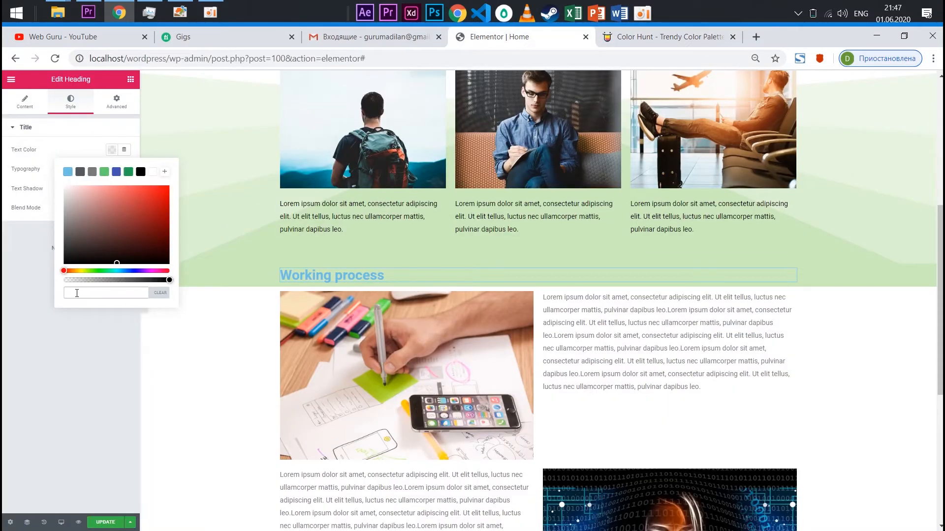
key(ctrl+v)
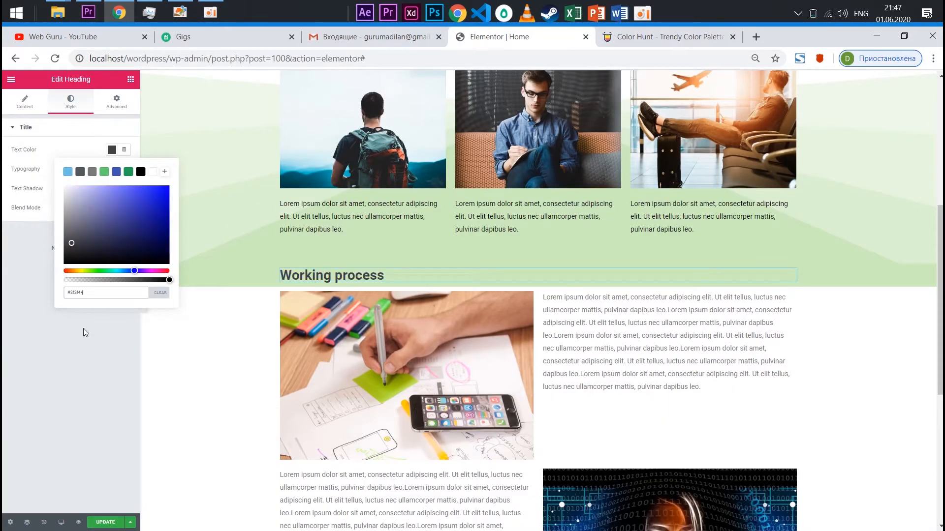
click(91, 314)
Set the heading's typography to Montserrat, weight 500 and uppercase, and align the heading to the centre
click(125, 170)
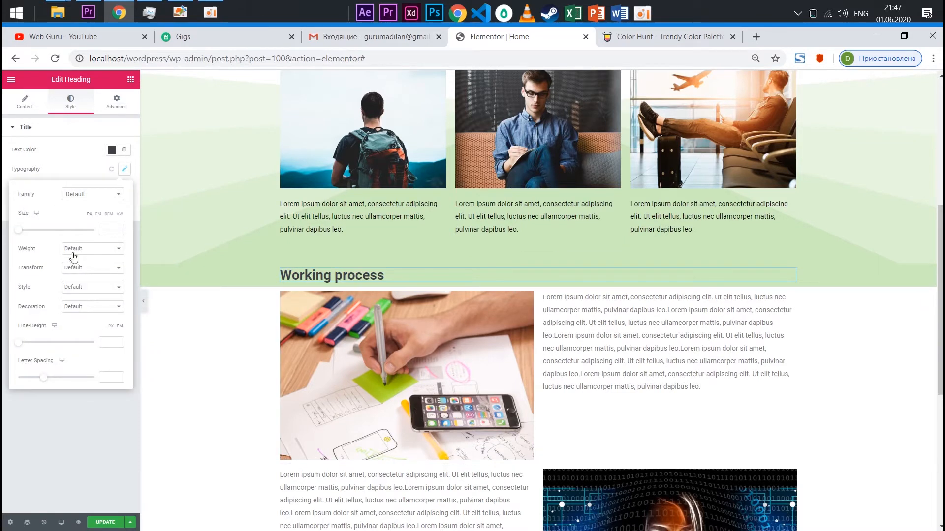
click(82, 197)
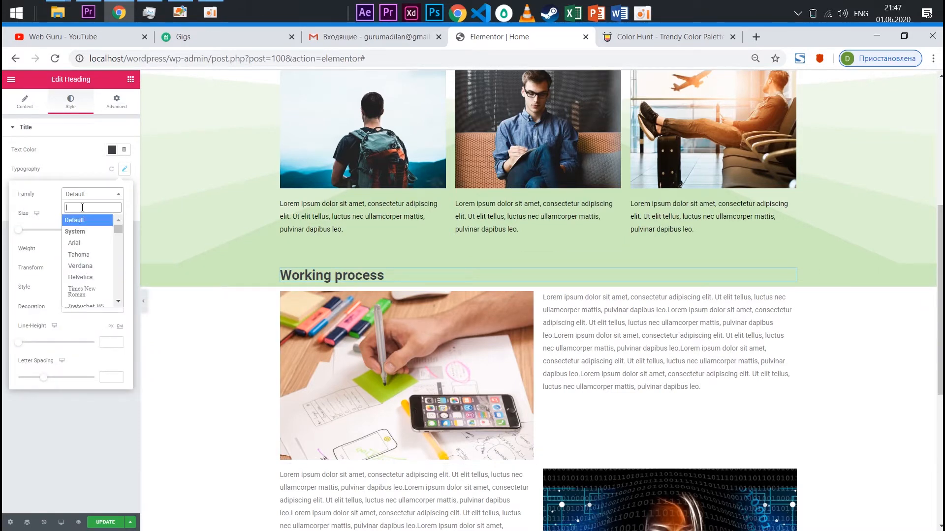
text(monts)
click(88, 233)
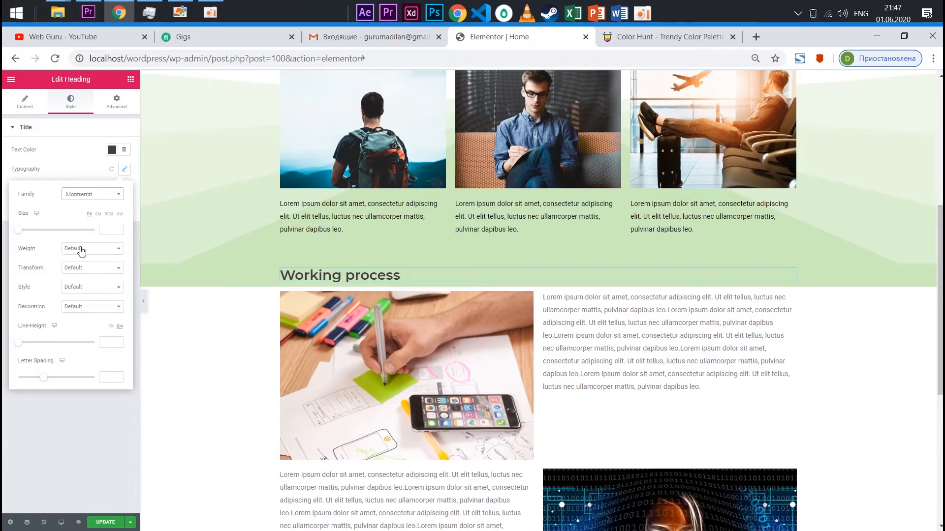
click(80, 255)
click(81, 290)
click(84, 268)
click(86, 285)
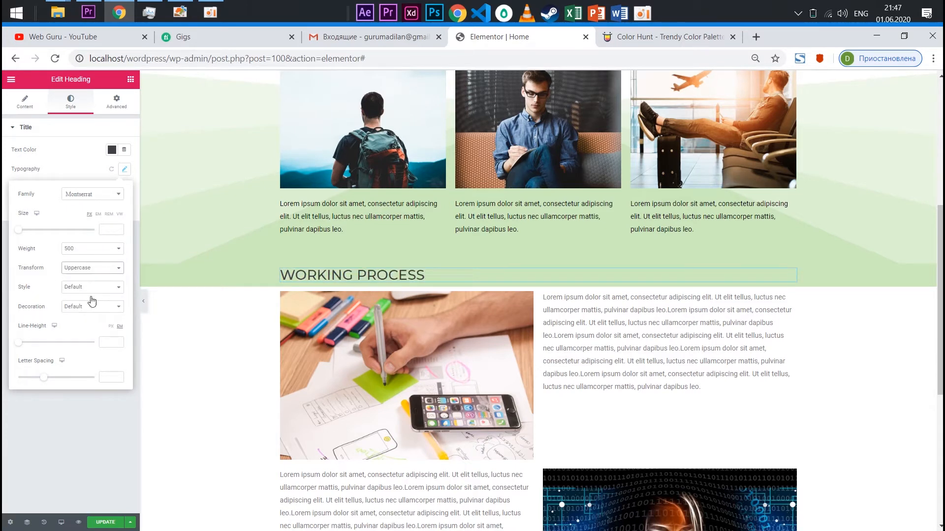
click(25, 102)
click(100, 279)
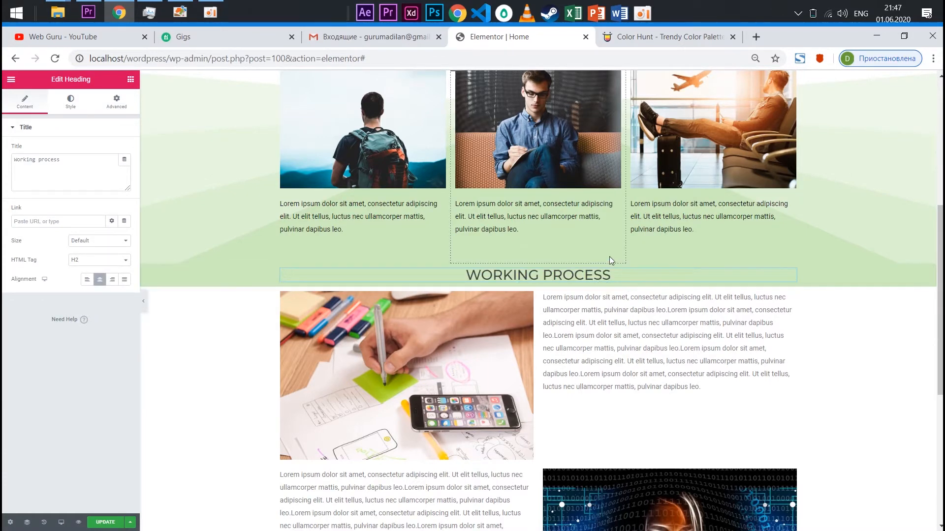
Round the corners of both images below the heading with a border radius of 20 px
scroll(653, 329, up, 4)
scroll(615, 295, down, 6)
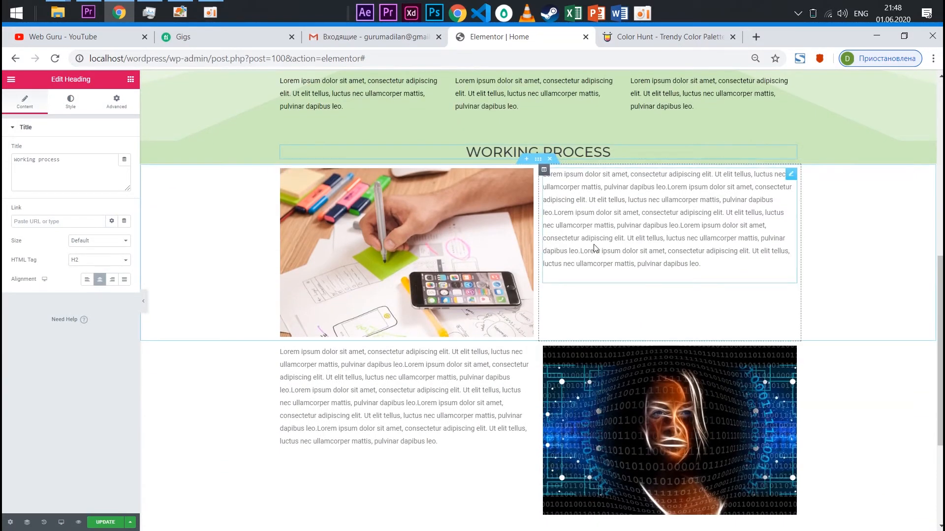
scroll(520, 272, down, 3)
click(360, 200)
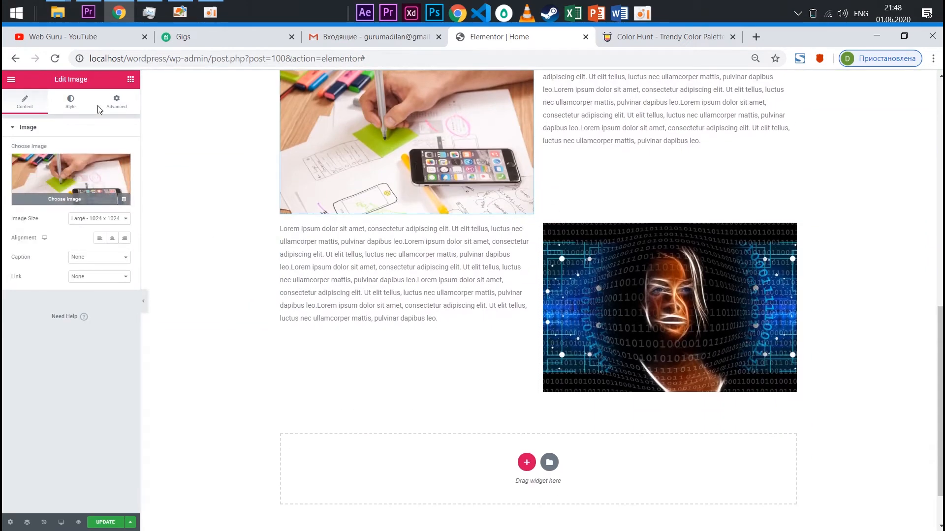
click(70, 102)
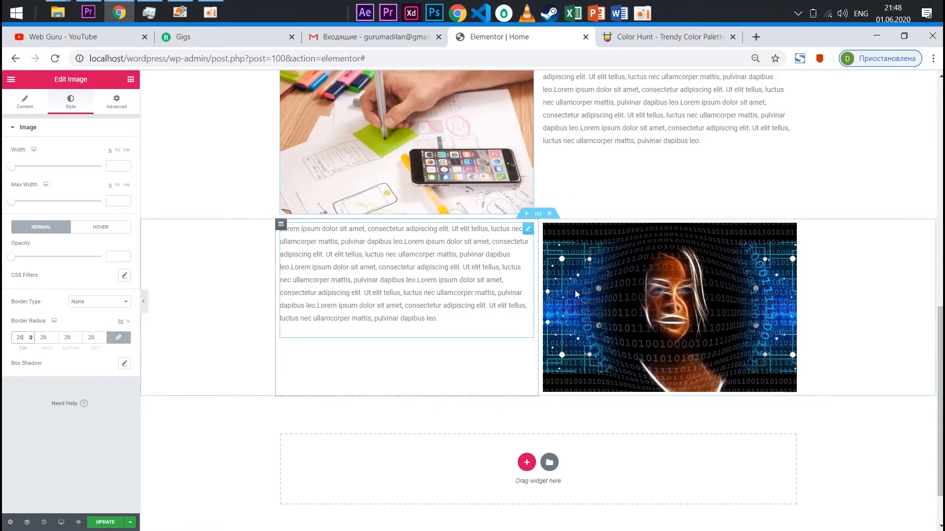
scroll(585, 344, up, 3)
click(597, 410)
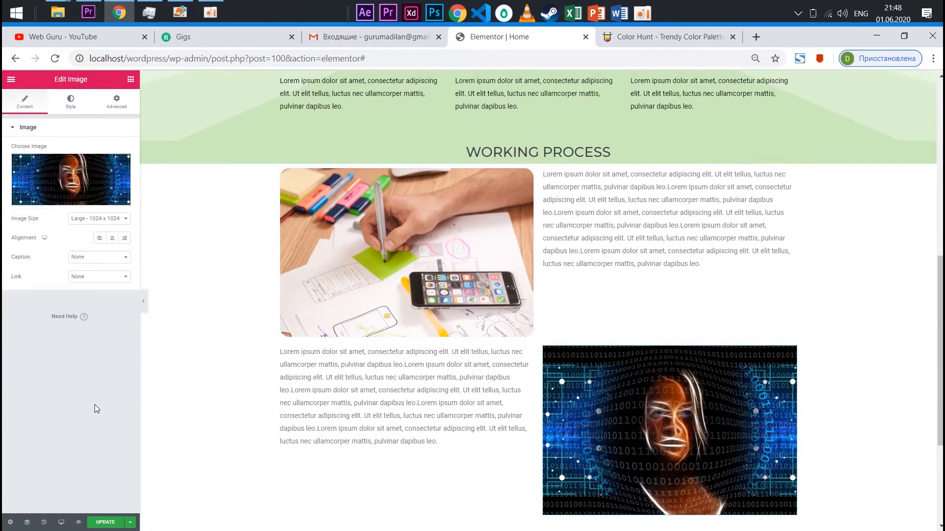
click(77, 103)
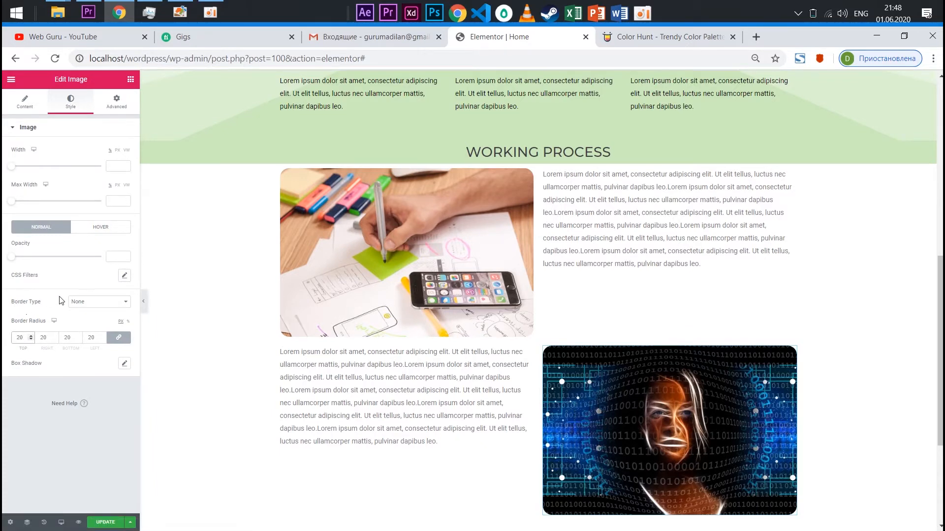
Apply the Grow hover animation to the binary-code face image and to the hand-sketching image
scroll(343, 164, down, 1)
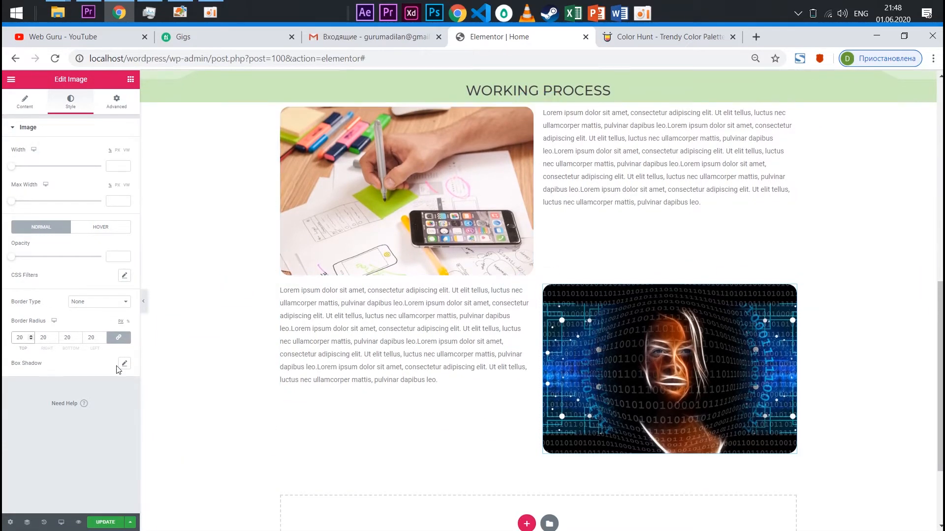
click(102, 228)
click(24, 334)
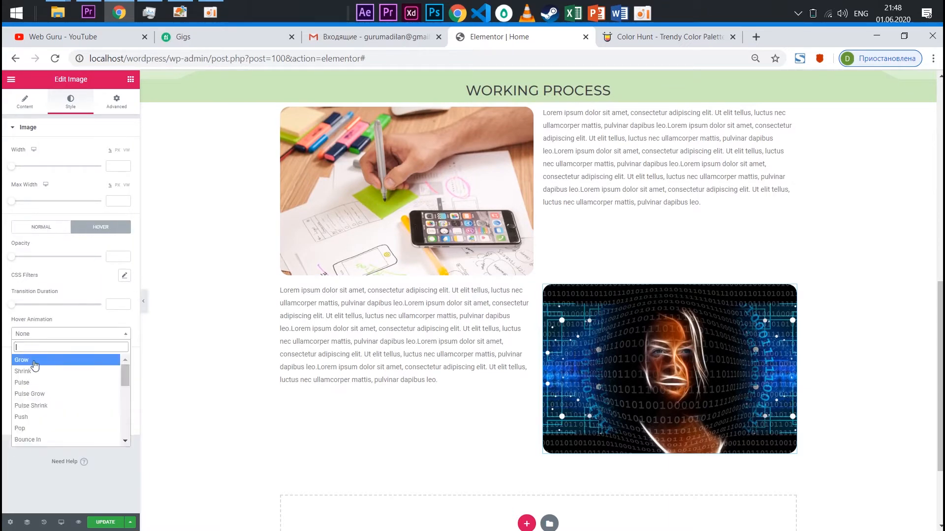
click(33, 369)
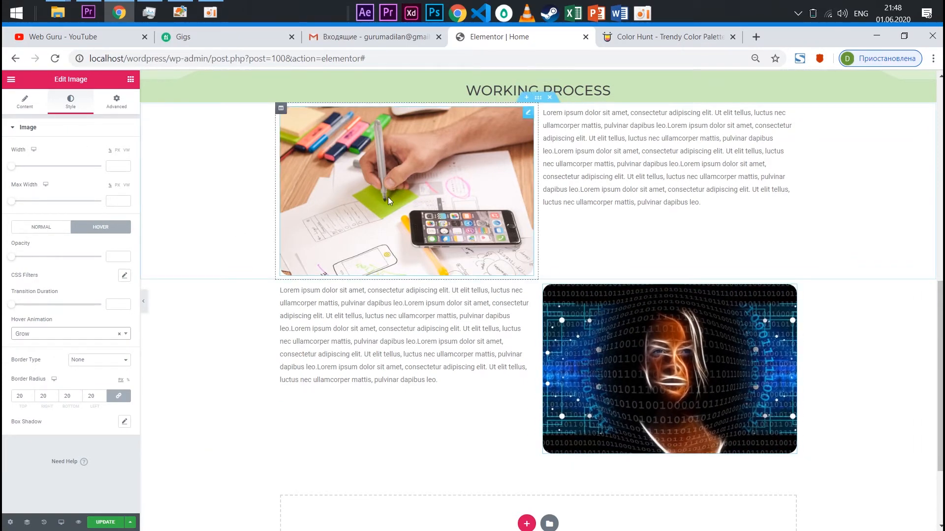
click(40, 226)
click(84, 229)
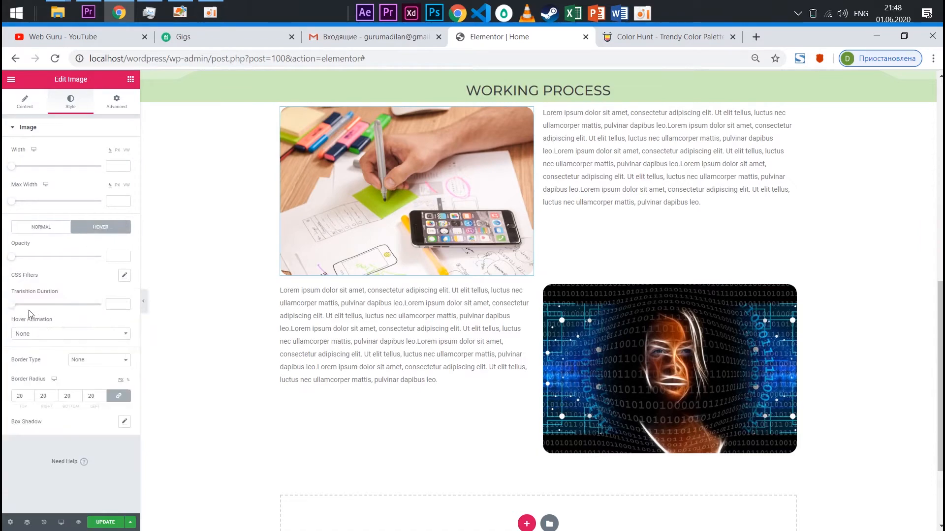
click(22, 335)
click(24, 366)
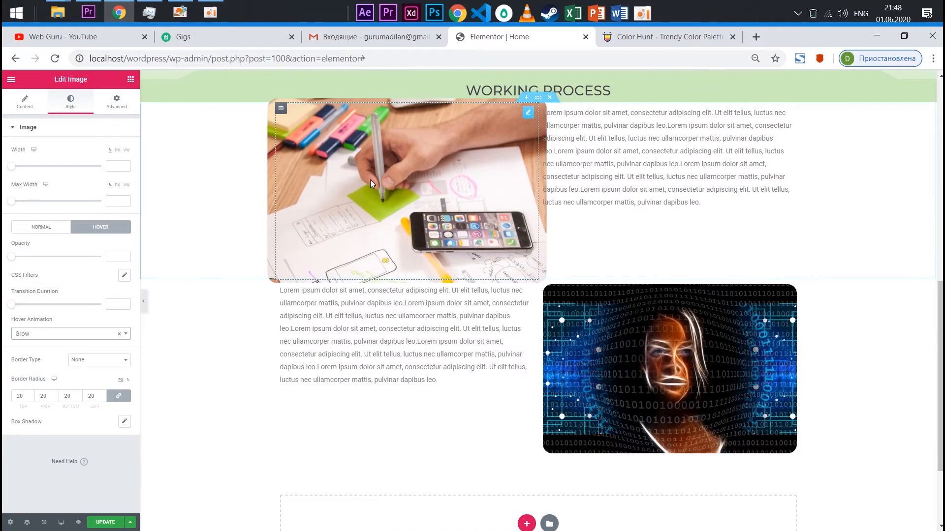
Try the Fade In Up entrance animation on the hand-sketching image, then set it to Fade In Down
scroll(552, 249, up, 1)
scroll(552, 249, up, 3)
scroll(481, 327, down, 4)
scroll(473, 295, up, 1)
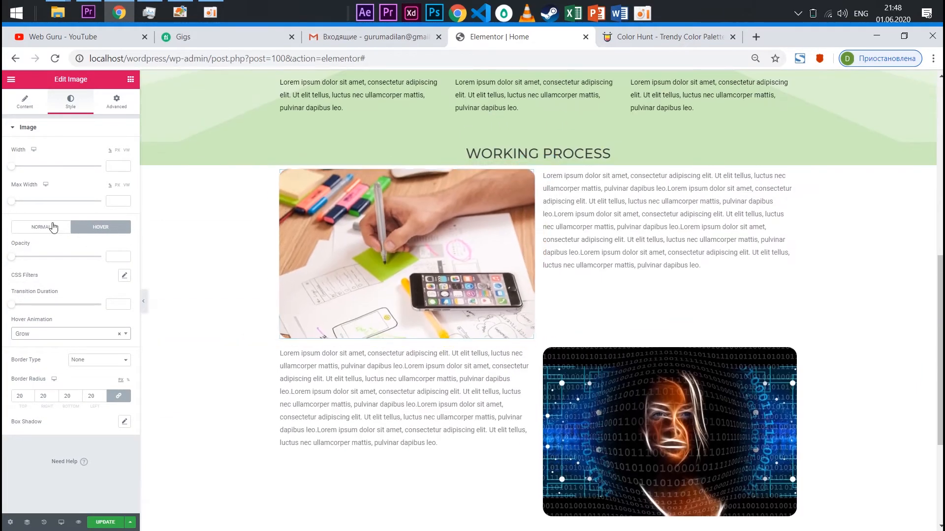
click(116, 102)
click(49, 308)
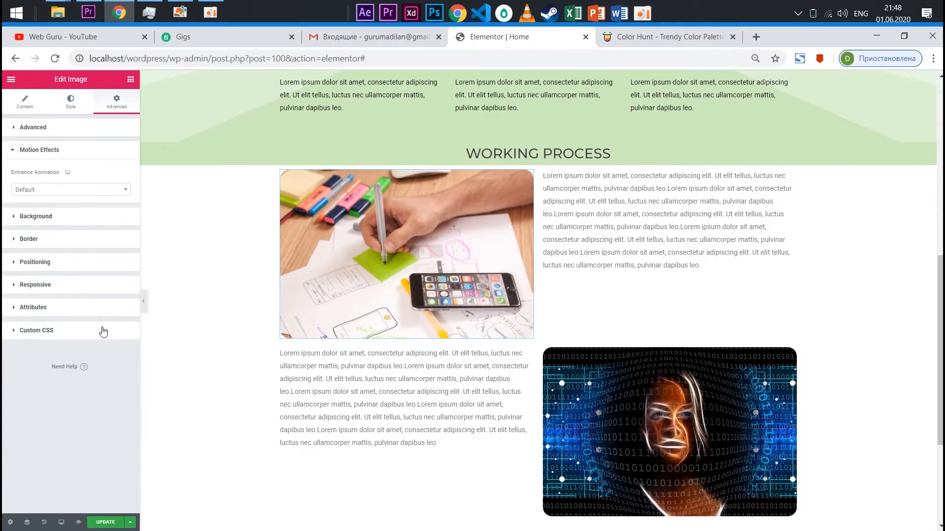
click(46, 196)
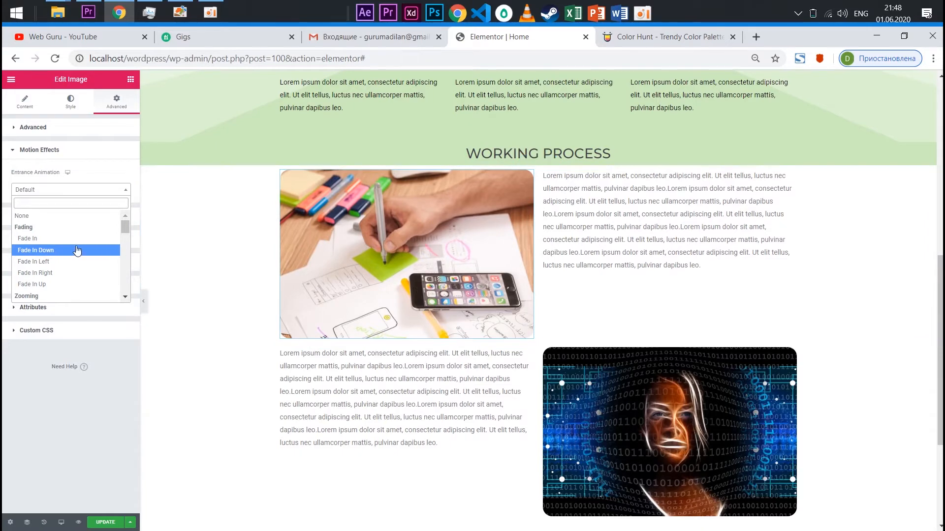
click(51, 285)
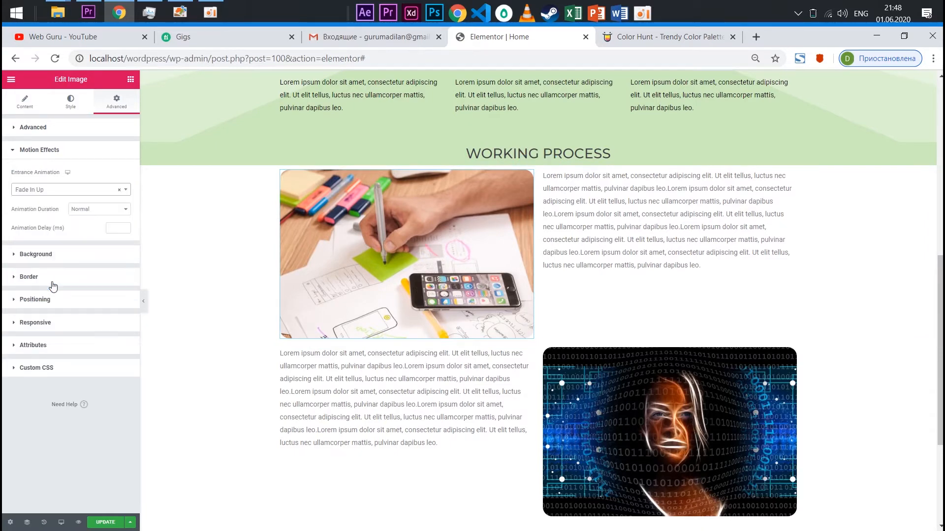
click(63, 192)
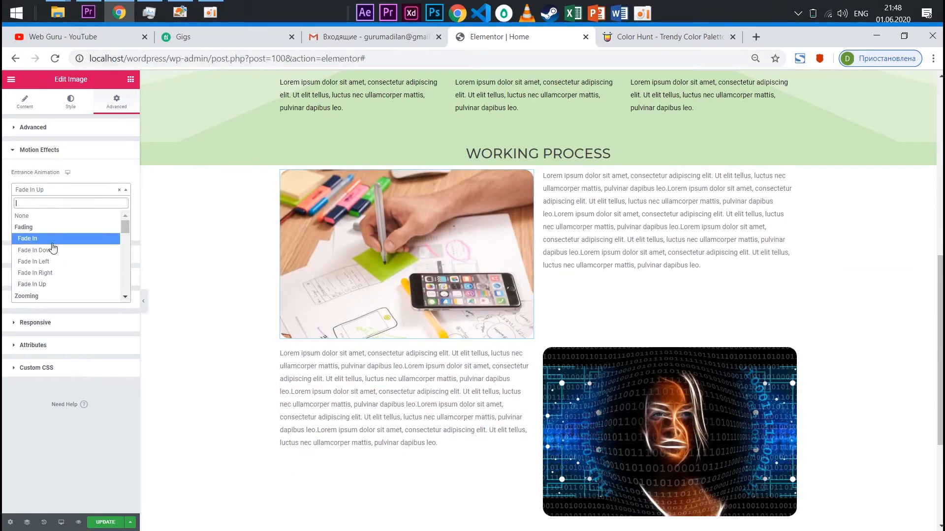
click(53, 257)
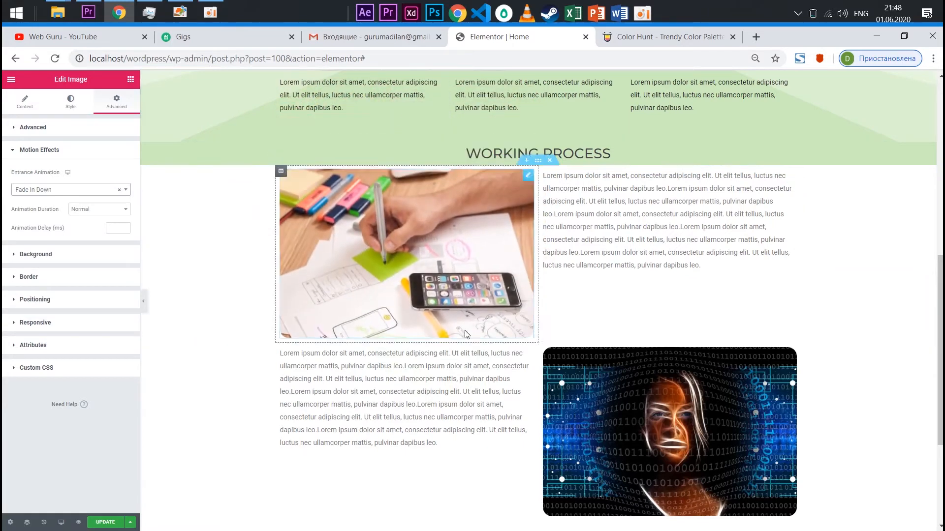
Set the binary-code face image's entrance animation to Fade In Up
scroll(686, 321, down, 3)
click(71, 101)
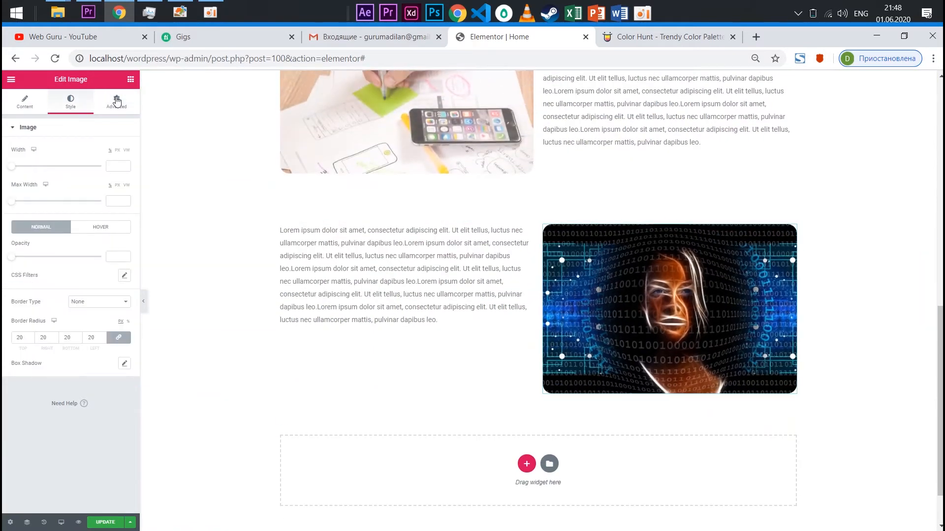
click(116, 101)
click(43, 310)
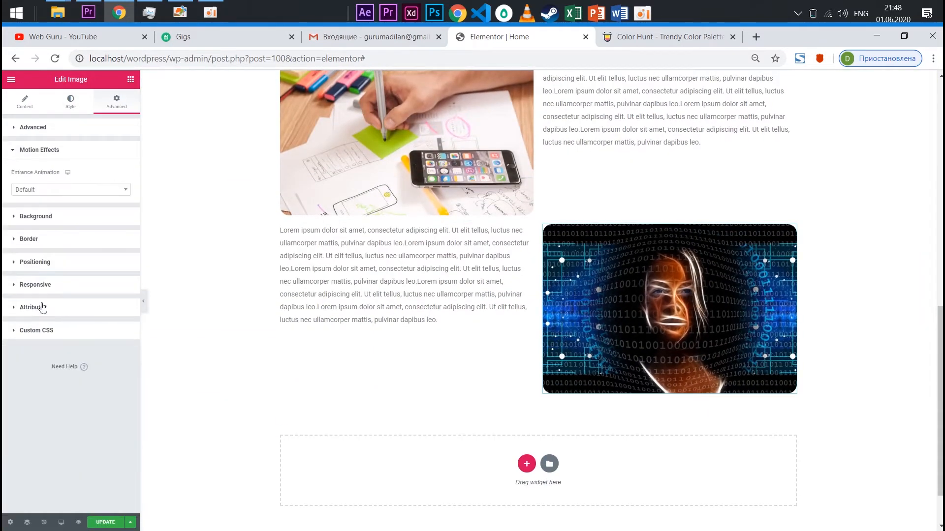
click(39, 189)
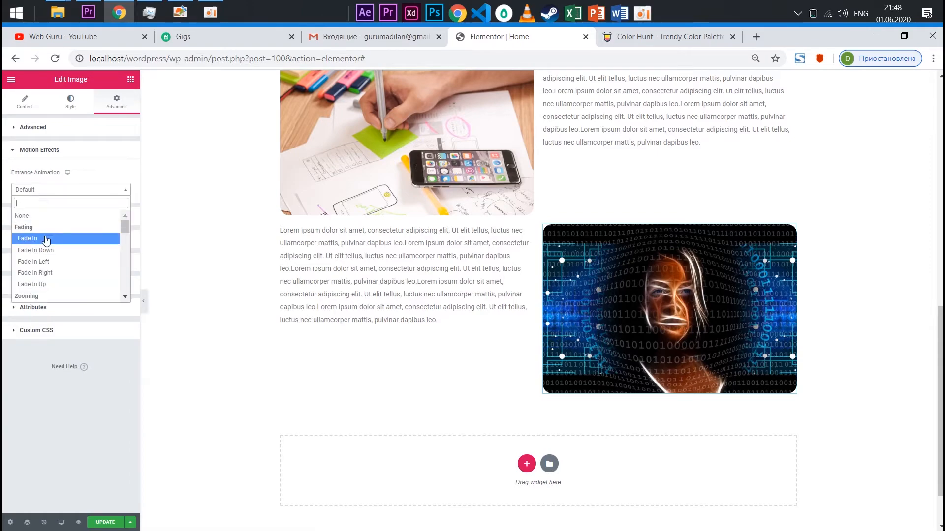
click(39, 283)
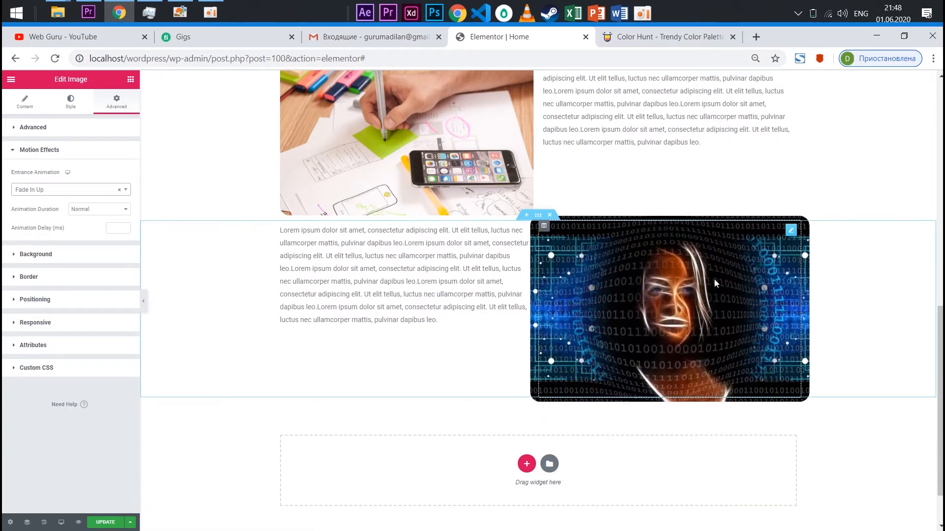
Unlink the "Working process" heading's margins and set the bottom margin to 100 px and the top margin to 50 px
scroll(624, 305, up, 5)
scroll(624, 305, down, 3)
scroll(639, 246, up, 6)
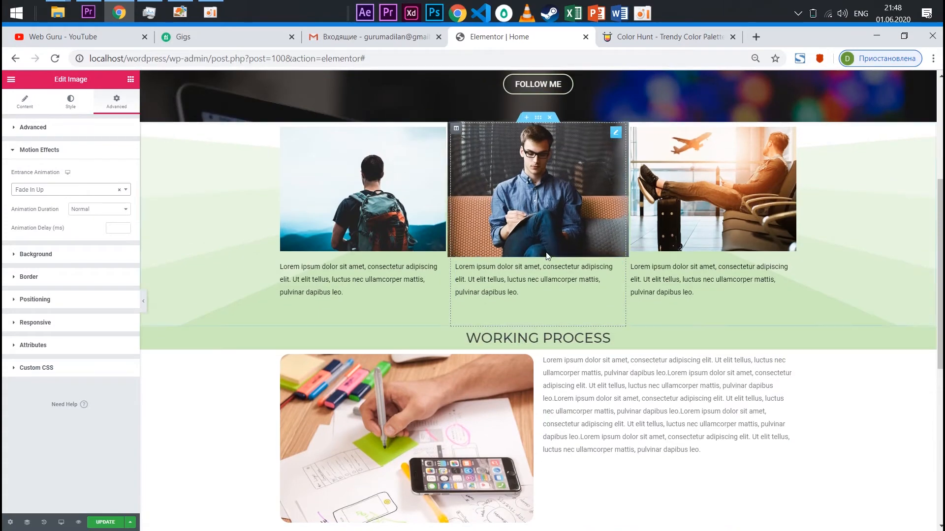
scroll(653, 206, down, 3)
scroll(654, 205, up, 4)
scroll(656, 344, down, 2)
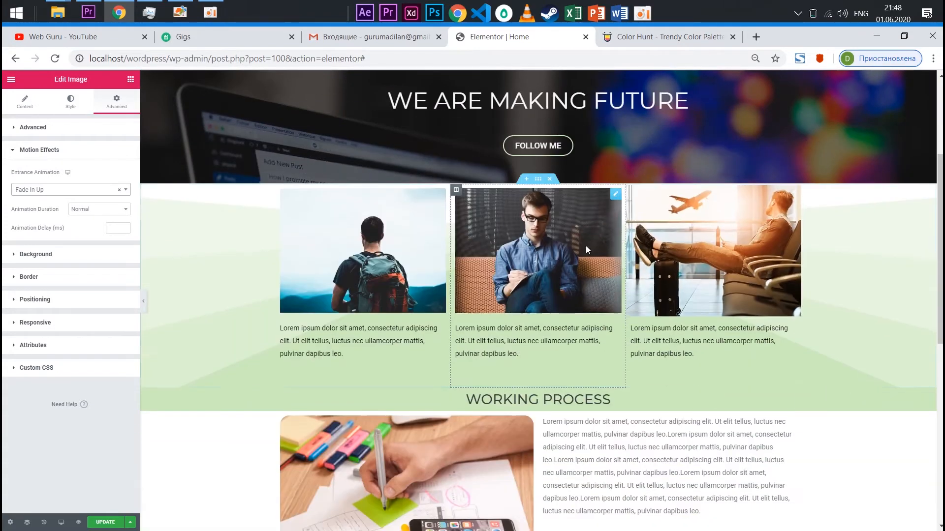
scroll(571, 217, down, 4)
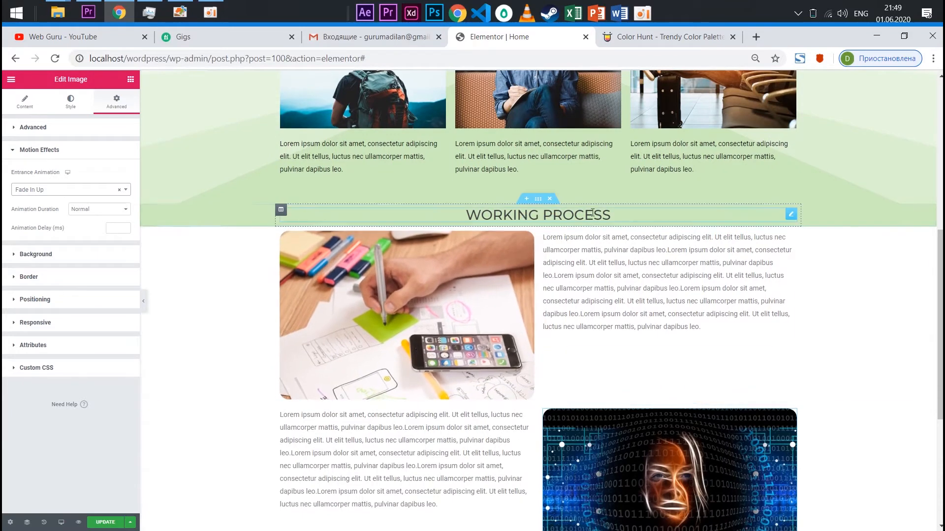
click(566, 212)
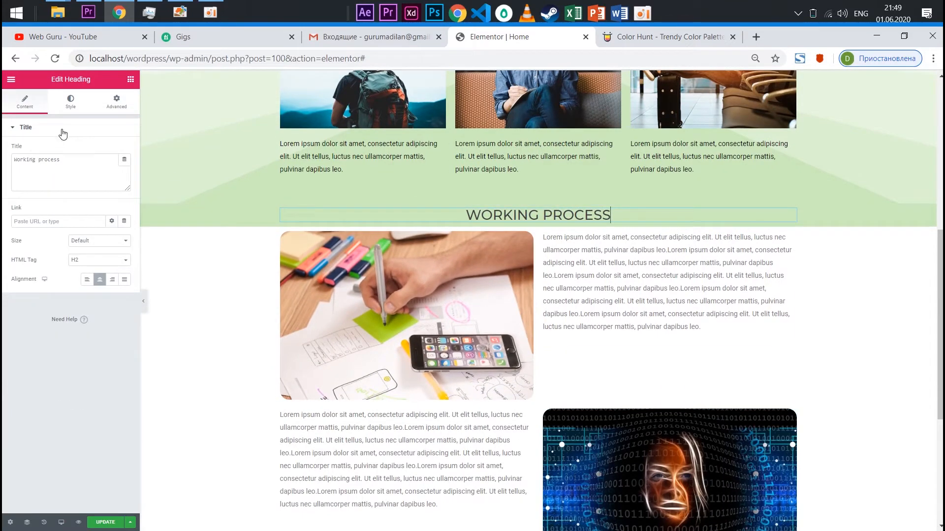
click(114, 103)
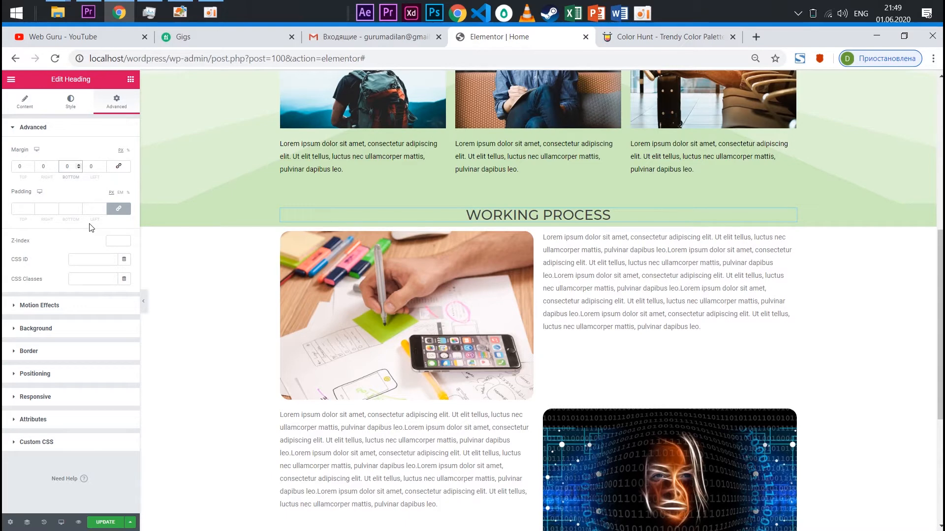
text(100)
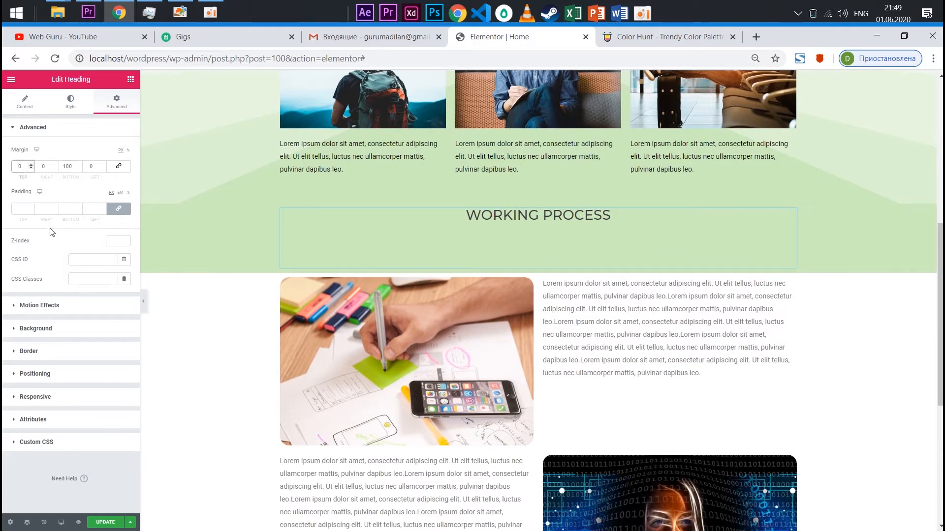
text(5)
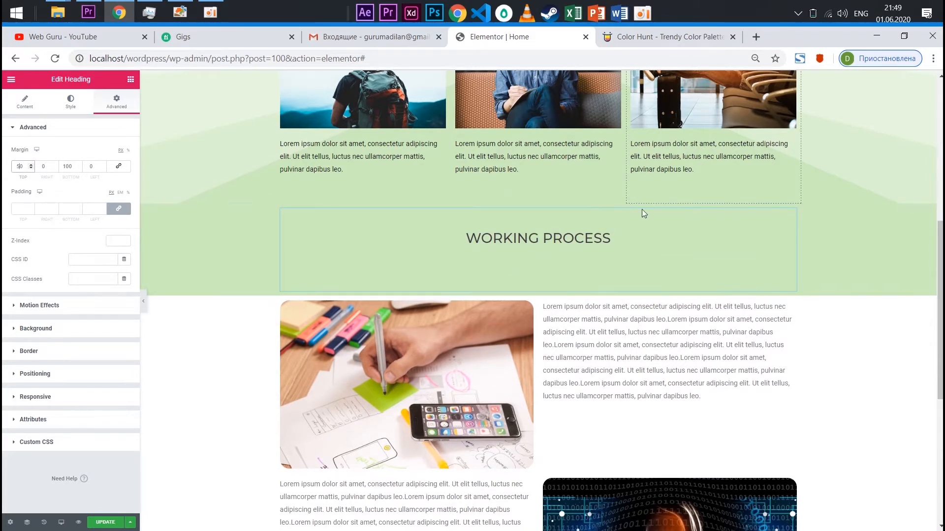
Unlink the hand-sketching image's margins and set its top margin to -50 px so it overlaps the green heading section
scroll(641, 210, down, 3)
scroll(467, 231, up, 4)
scroll(483, 287, down, 3)
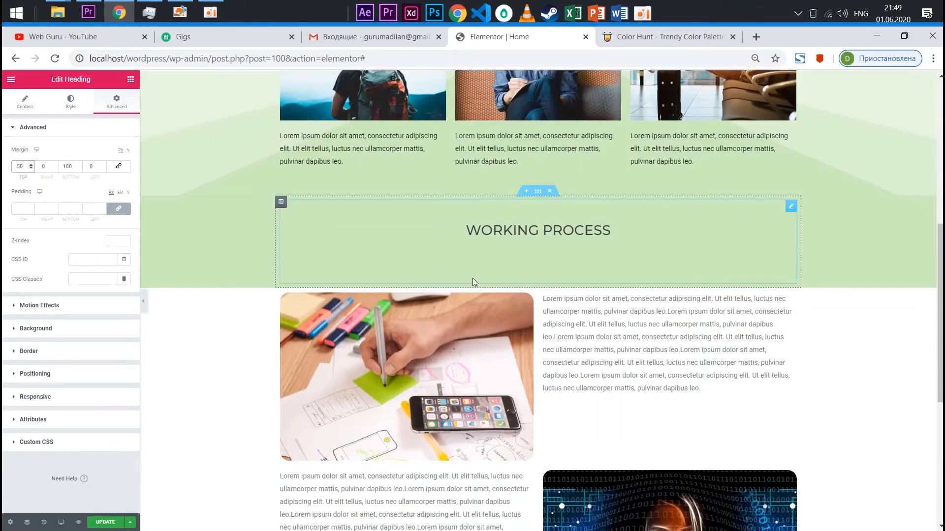
click(413, 250)
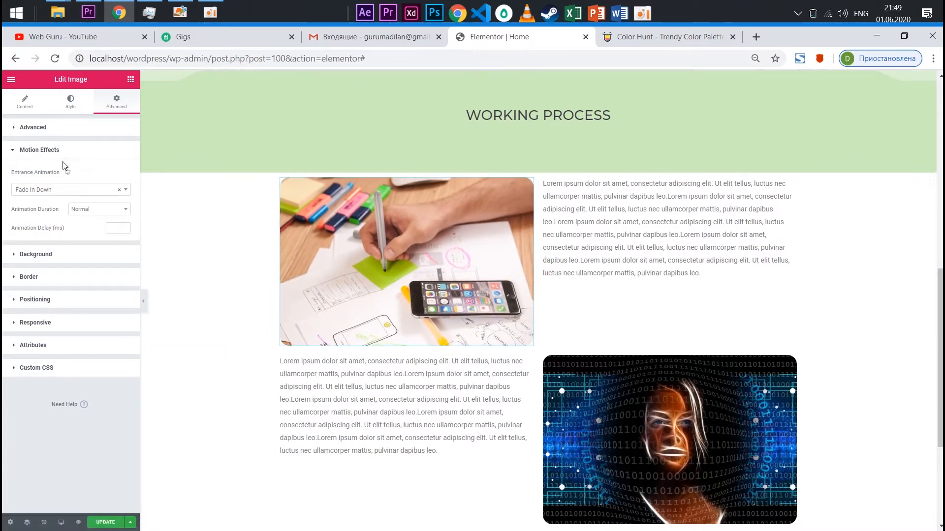
click(33, 127)
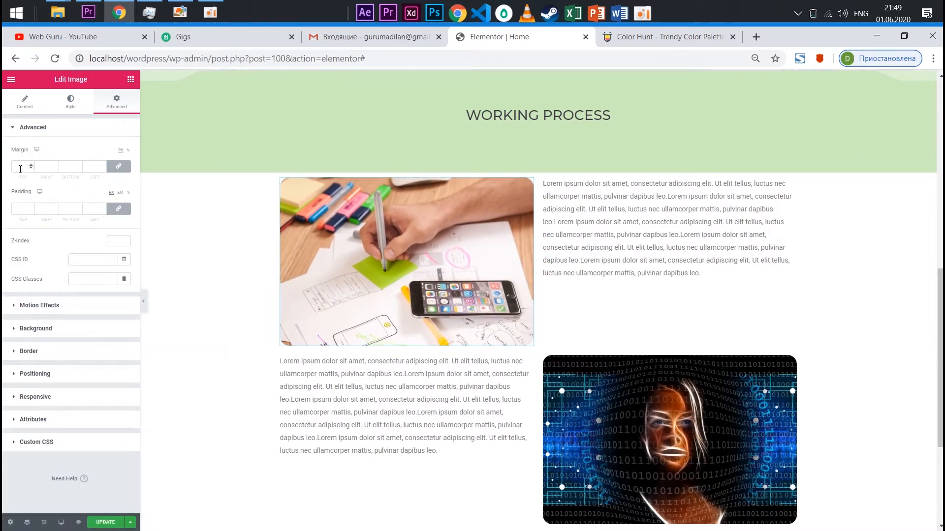
click(118, 166)
text(50)
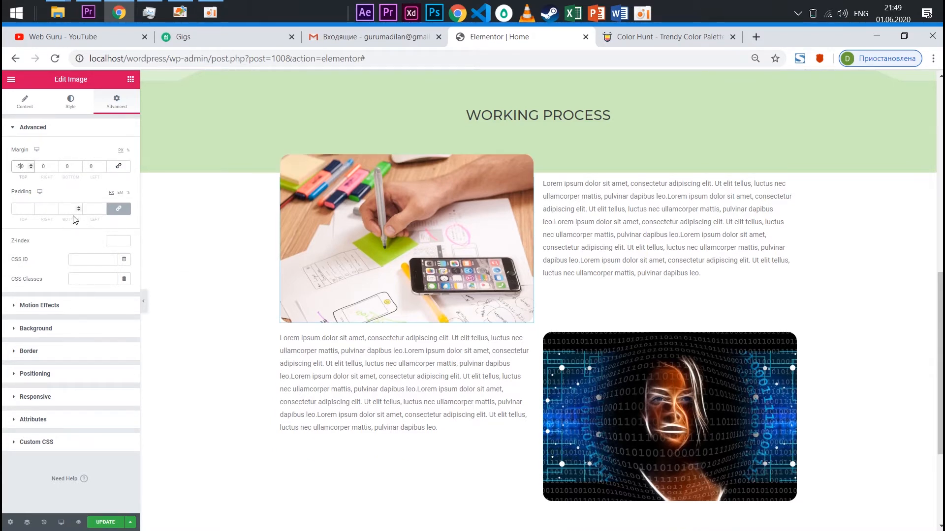
scroll(369, 412, up, 3)
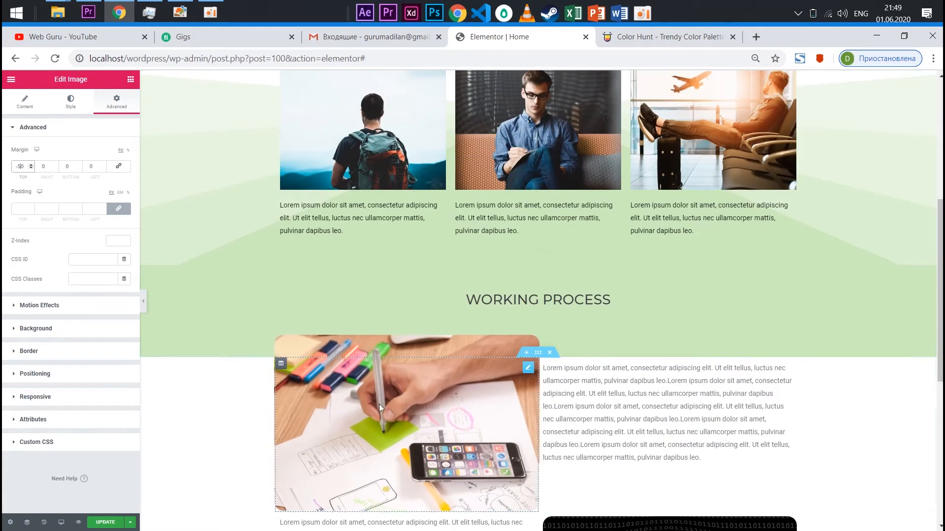
scroll(187, 336, down, 3)
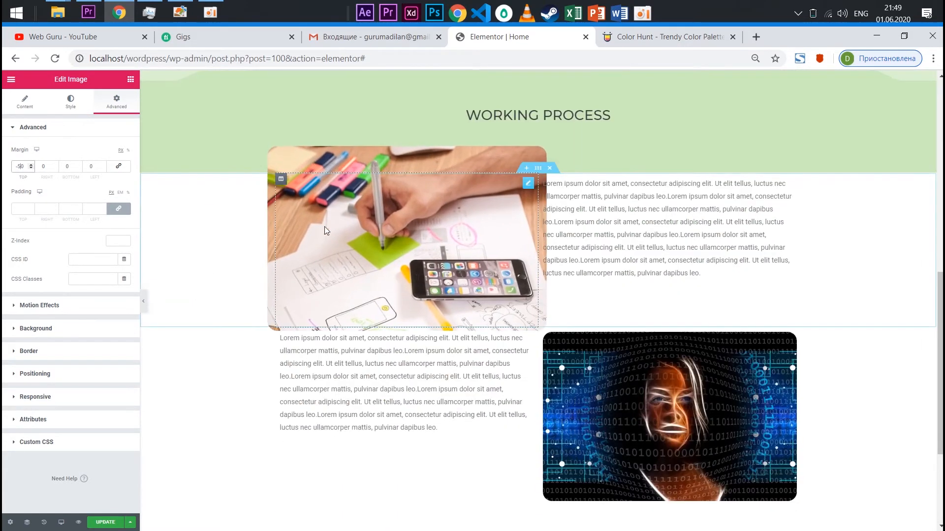
scroll(415, 256, up, 2)
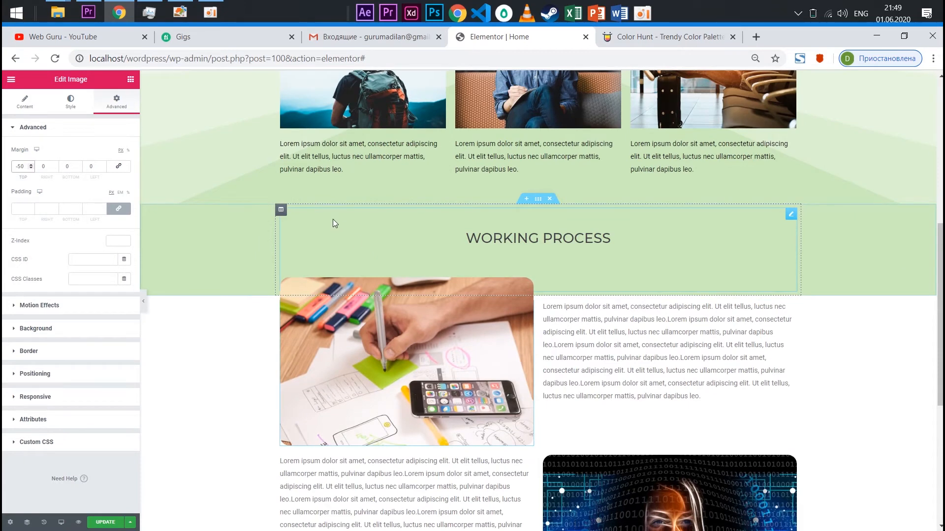
scroll(412, 261, down, 2)
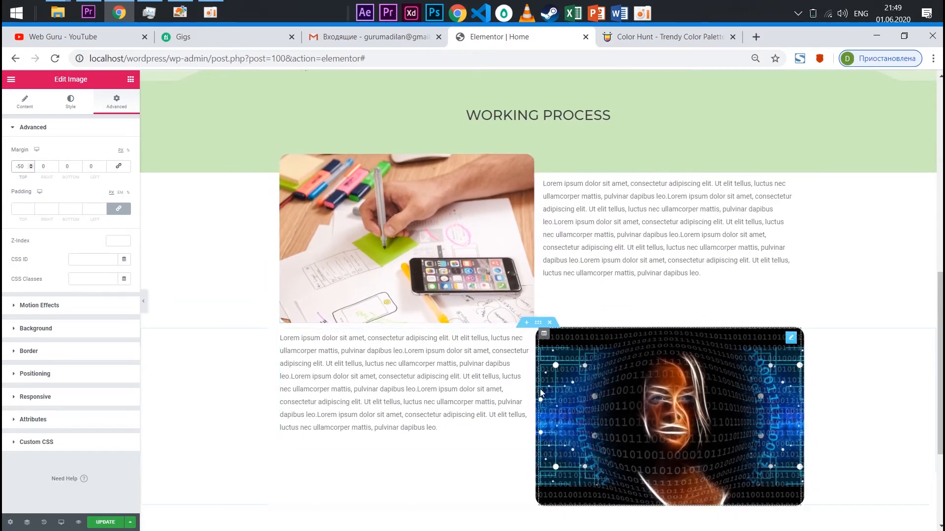
Try linked top and bottom margins of 100 px on the binary-code image row's section, then set them to 50 px
click(539, 324)
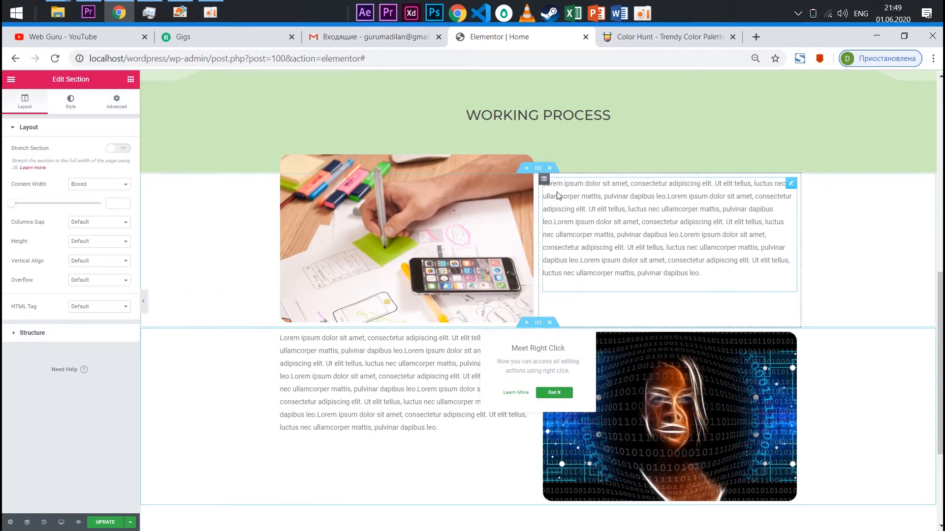
click(117, 102)
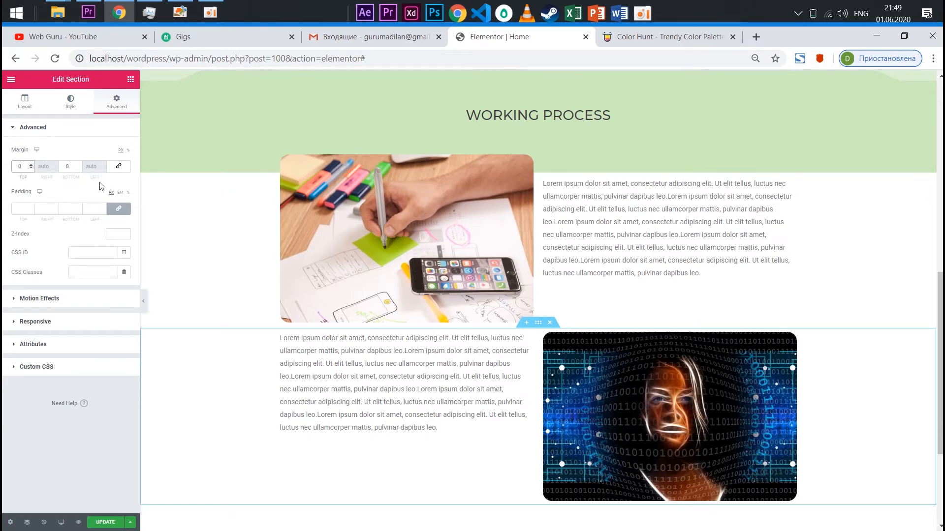
click(119, 166)
text(100)
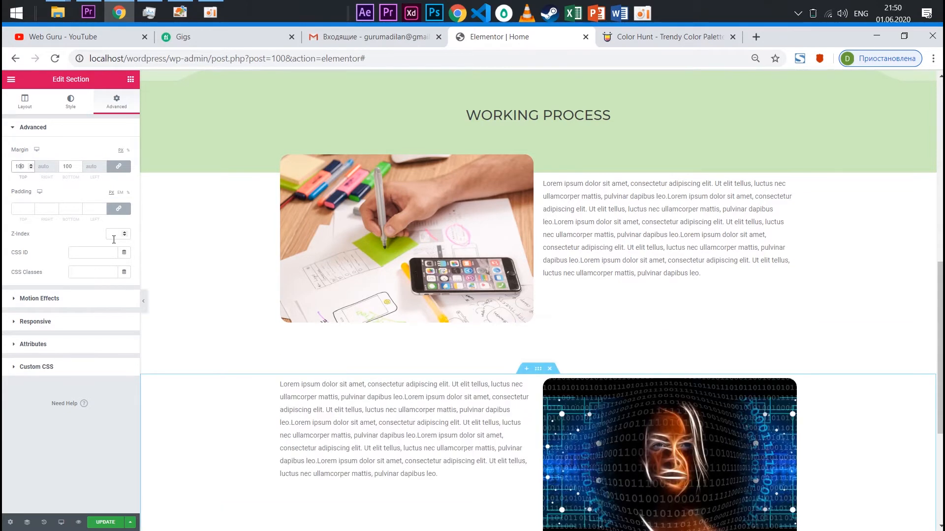
key(BackSpace)
key(BackSpace)
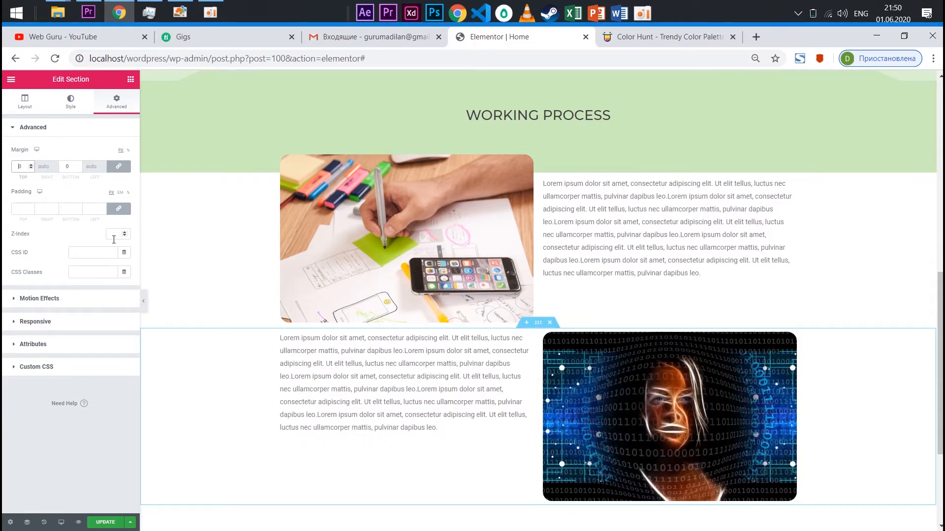
text(50)
scroll(586, 392, down, 4)
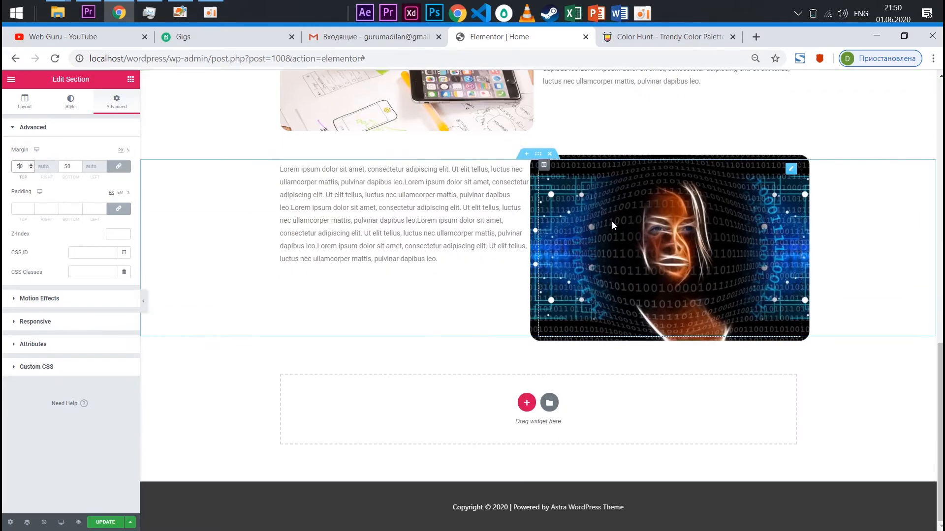
Unlink the binary-code face image's margins and set its top margin to -50 px
click(686, 243)
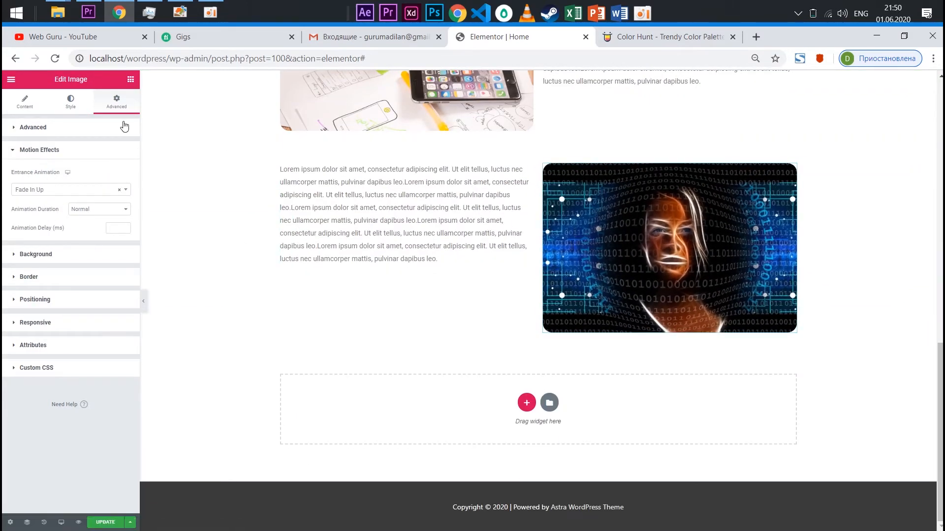
click(14, 129)
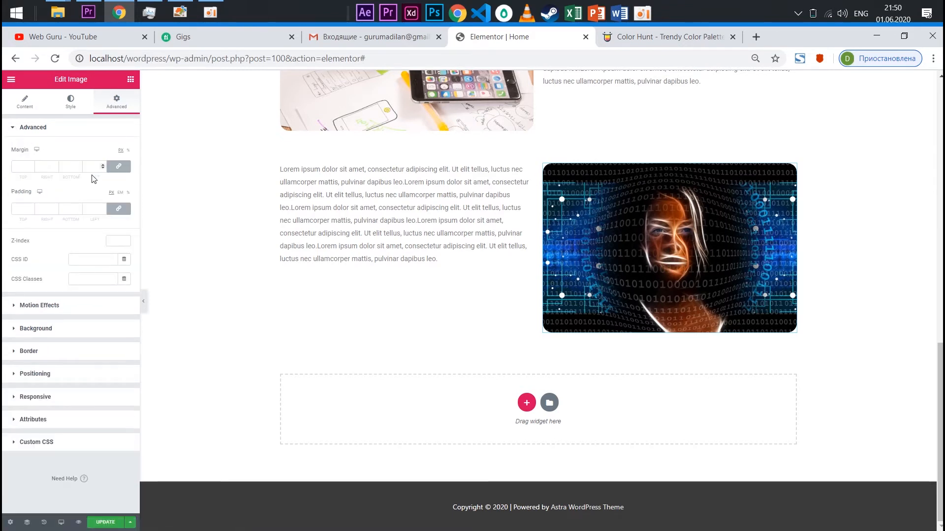
click(117, 168)
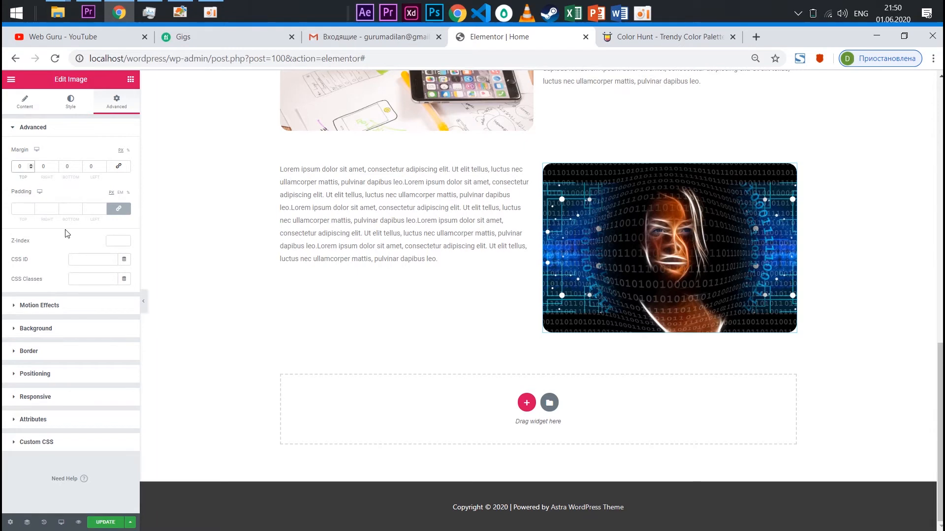
text(-5)
scroll(321, 211, up, 4)
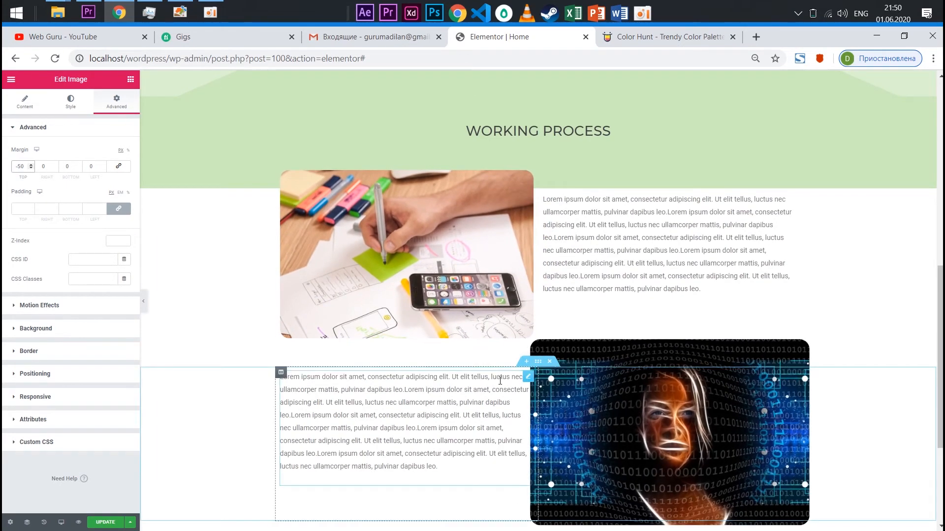
scroll(565, 248, down, 4)
scroll(409, 232, up, 4)
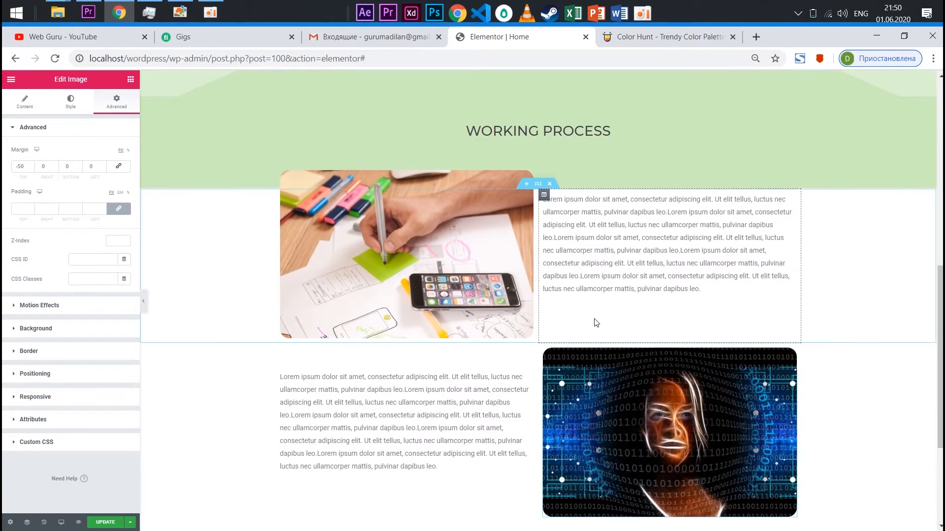
scroll(595, 323, down, 3)
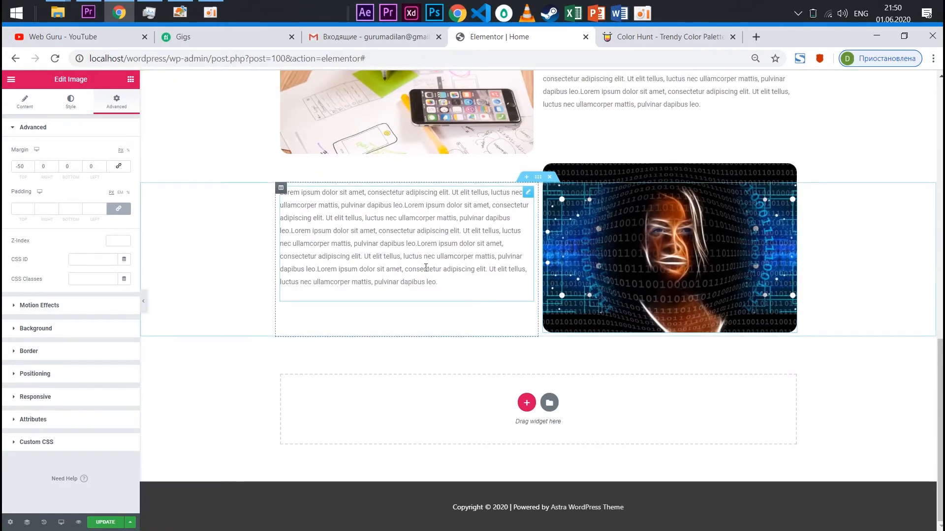
Copy the dark grey color from the Color Hunt palette and apply it as the text color of the paragraph beside the binary-code face image
scroll(445, 375, up, 2)
click(445, 375)
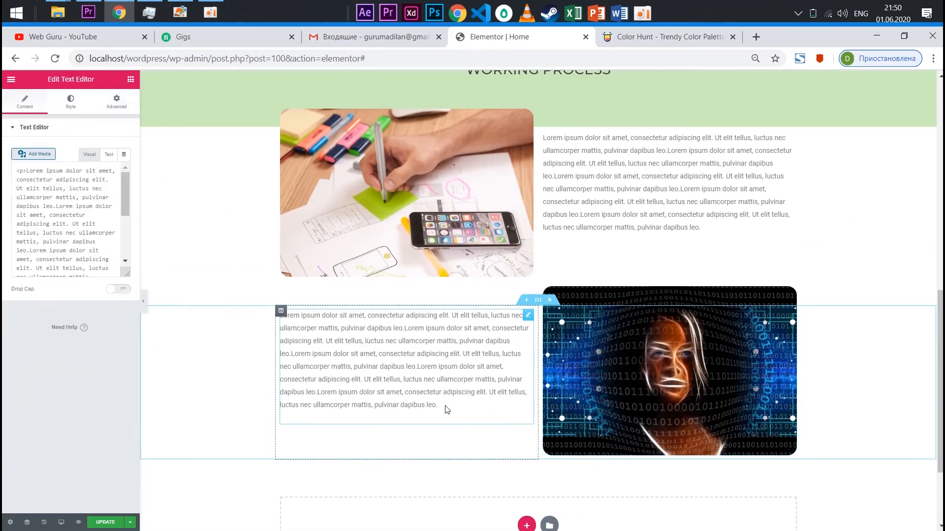
click(72, 101)
click(112, 169)
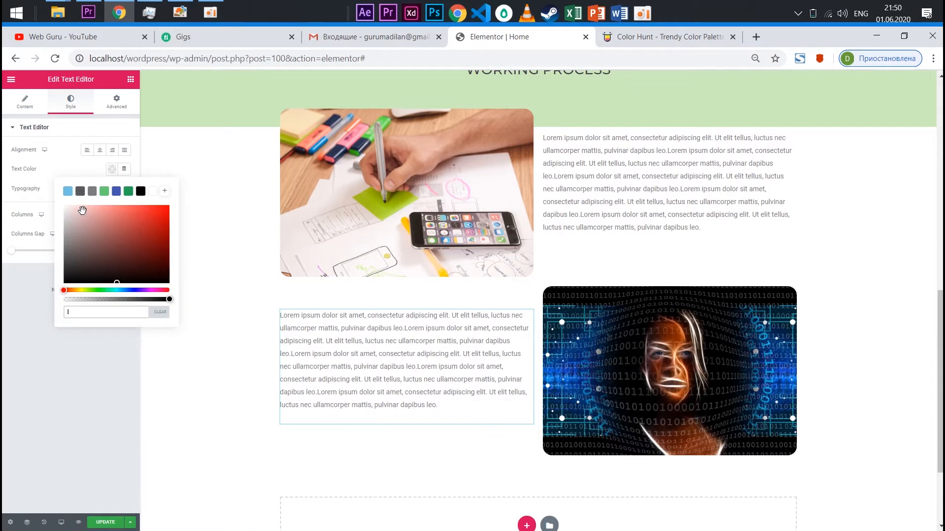
click(652, 36)
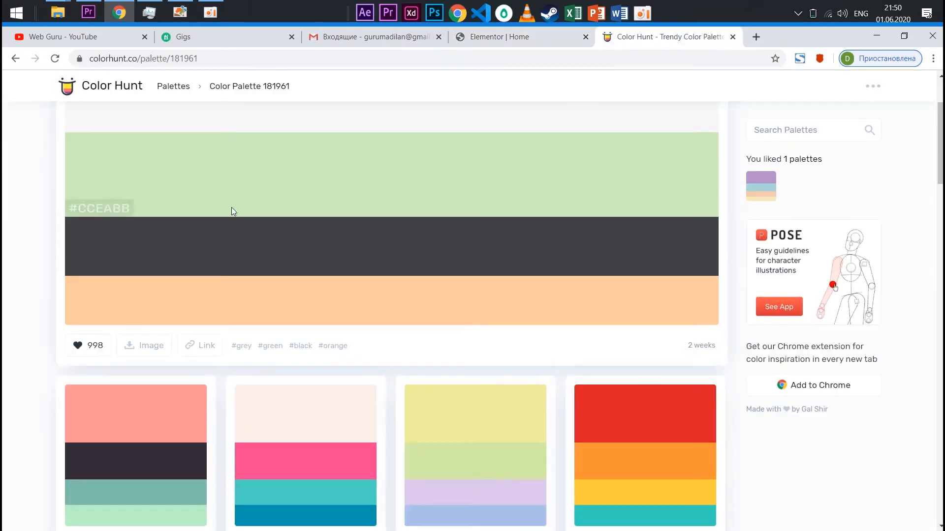
click(102, 269)
click(497, 36)
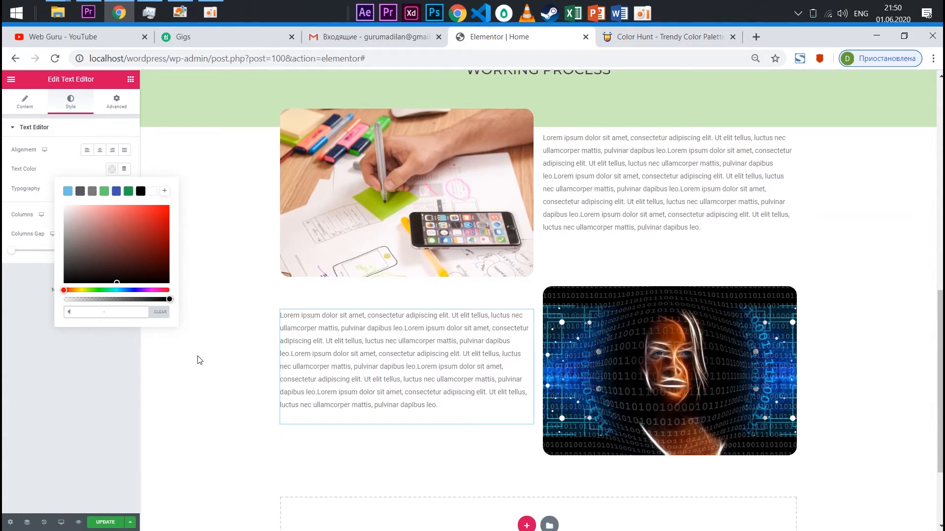
text(#3F3F44)
click(68, 351)
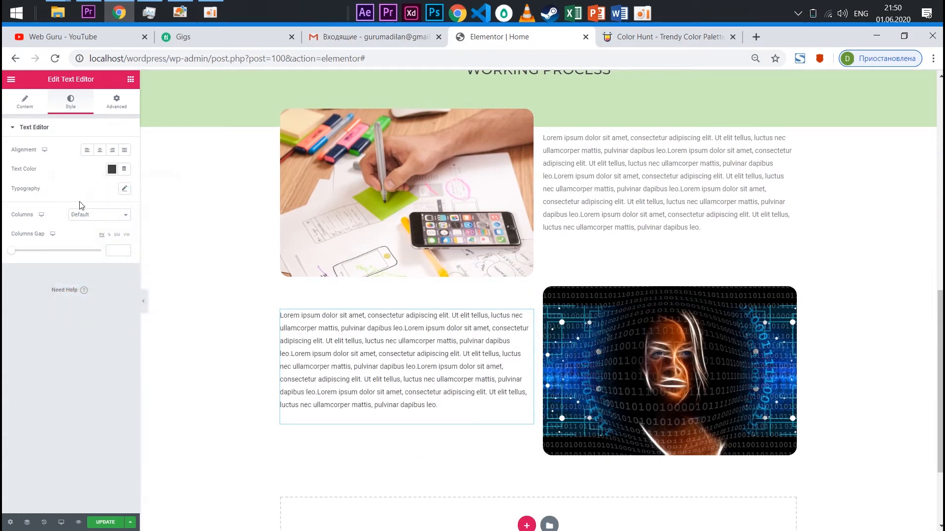
Set the paragraph beside the binary-code face image to Montserrat with weight 300 and text color #000000
click(123, 189)
click(71, 214)
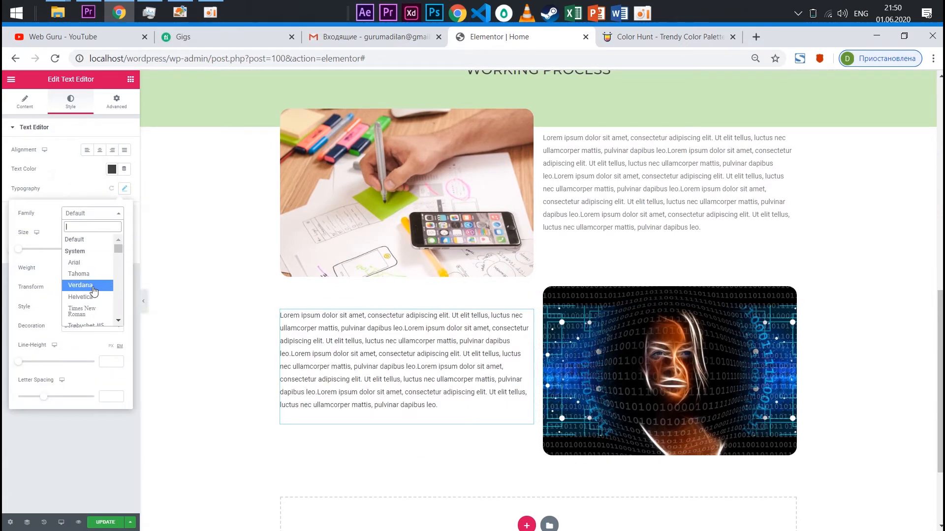
text(monts)
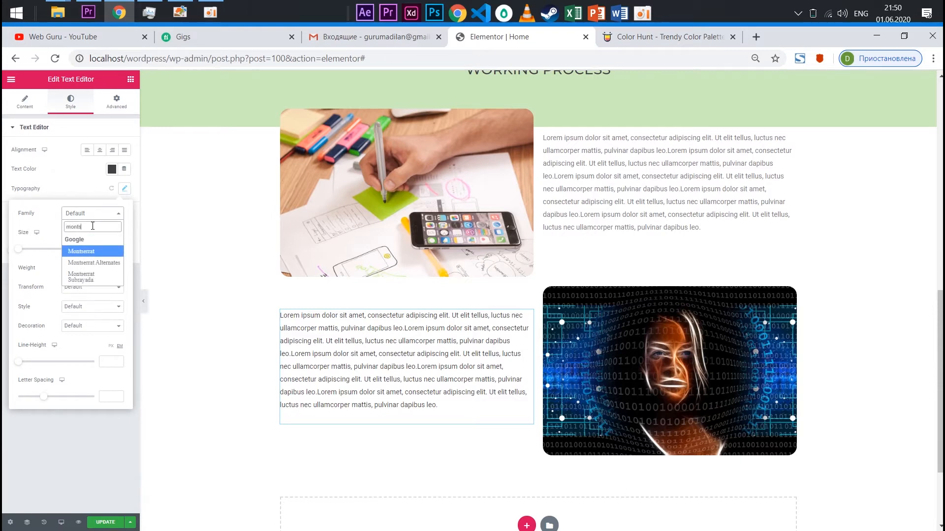
click(95, 253)
click(76, 269)
click(85, 292)
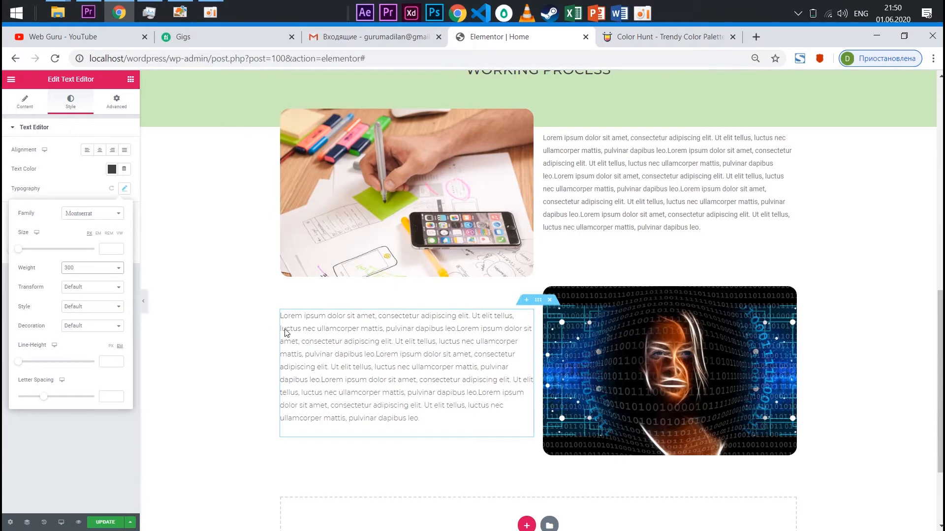
click(112, 169)
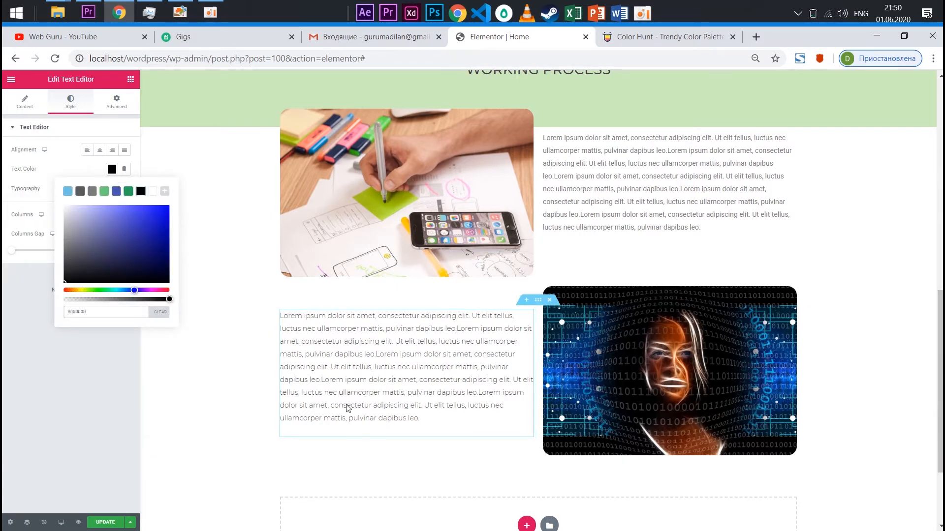
Set the text color of the paragraph beside the hand-sketching image to #000000
click(610, 212)
click(71, 100)
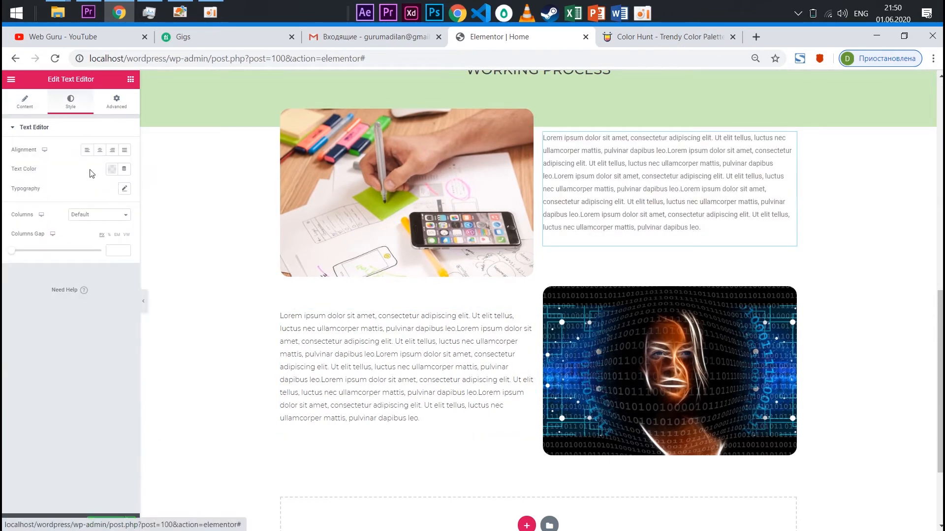
click(112, 169)
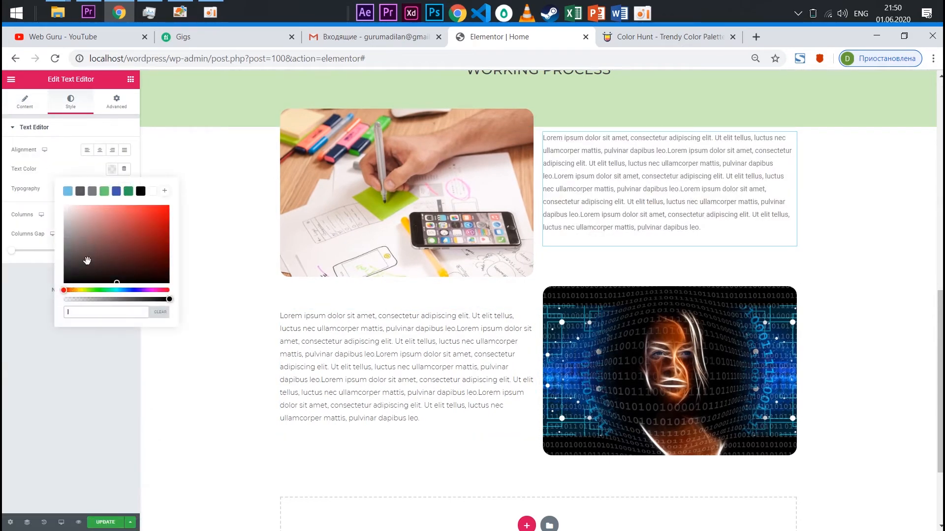
click(94, 281)
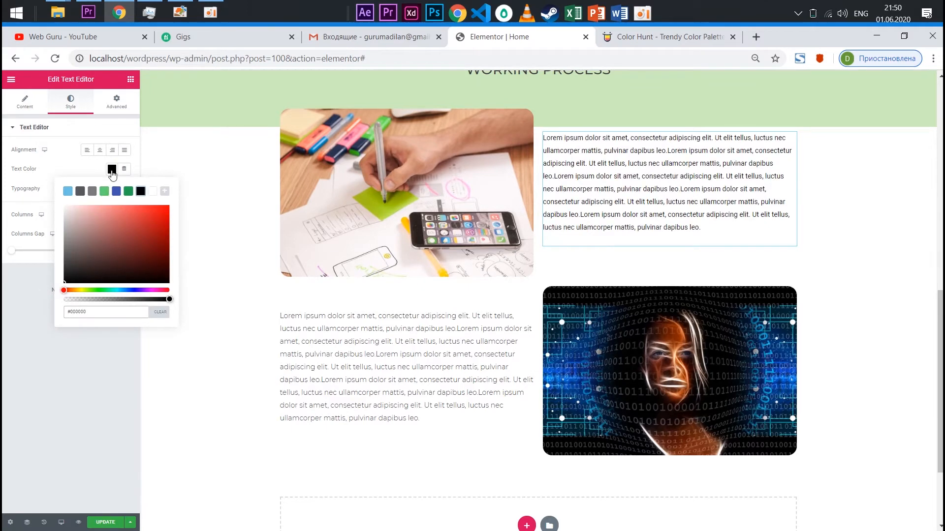
click(112, 171)
Set the typography of the paragraph beside the hand-sketching image to Montserrat with weight 300
click(124, 189)
click(86, 215)
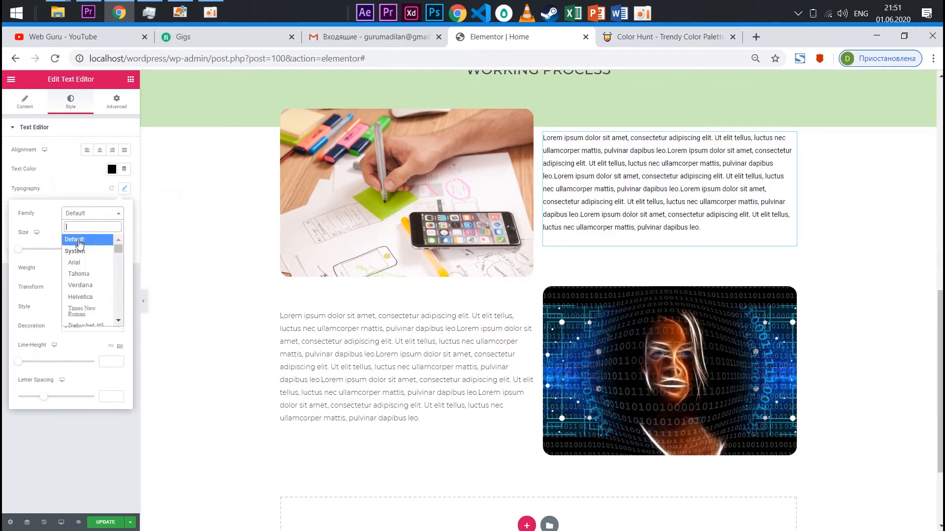
text(nts)
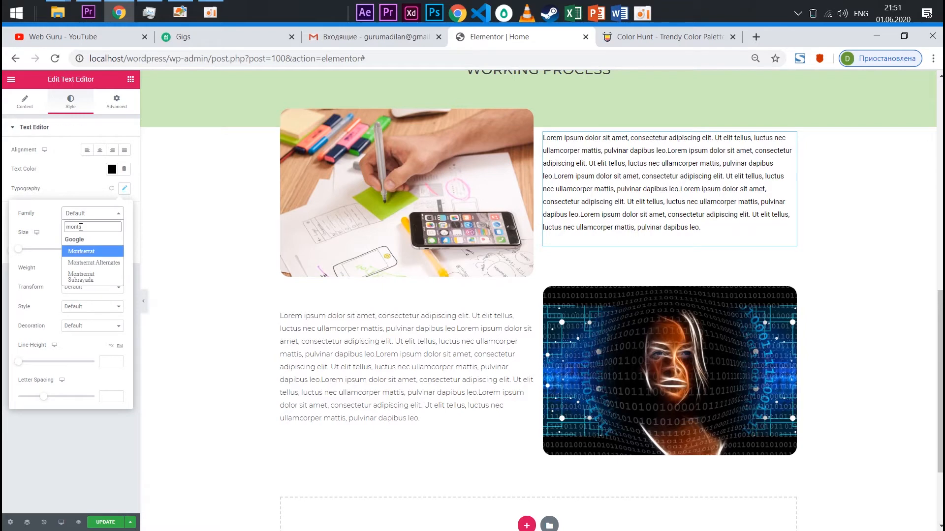
click(73, 256)
click(92, 268)
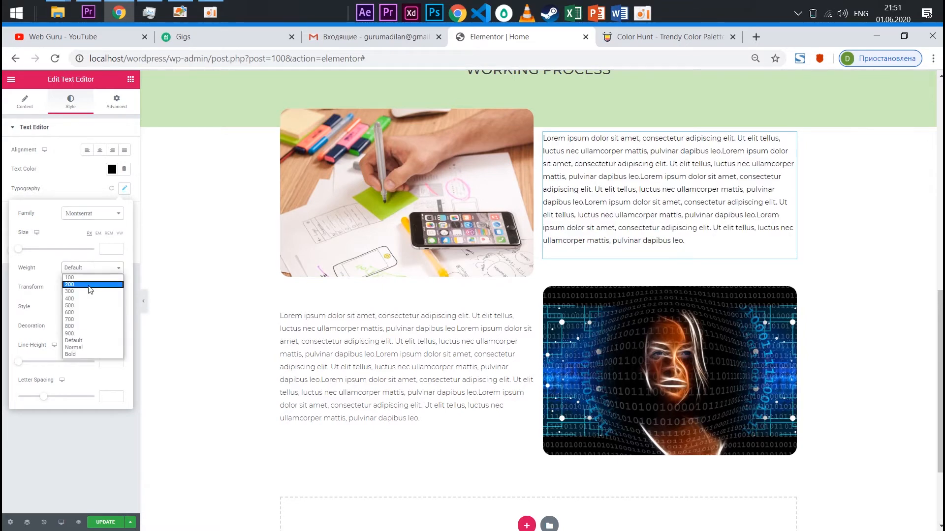
click(76, 296)
scroll(590, 221, down, 2)
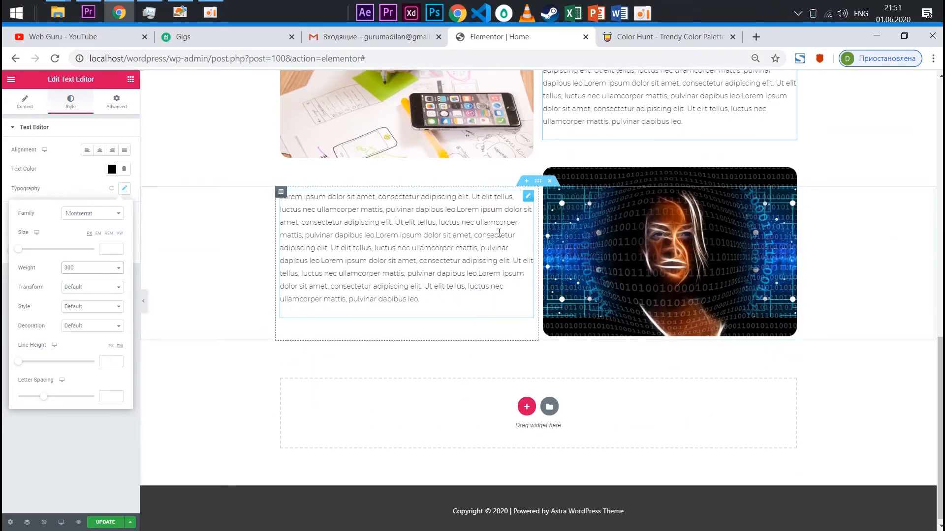
Give the hand-sketching image section a classic background in the light grey copied from the Color Hunt palette
scroll(542, 192, up, 4)
click(538, 184)
click(73, 104)
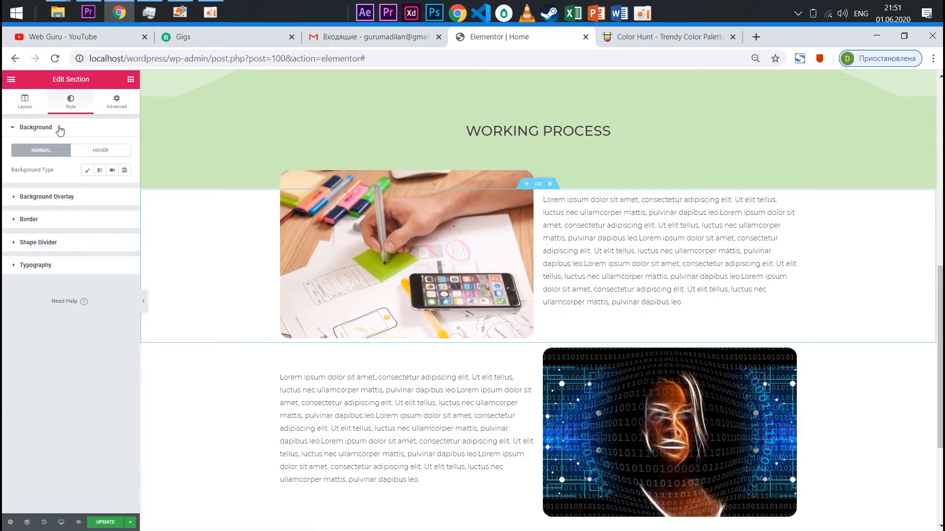
click(87, 170)
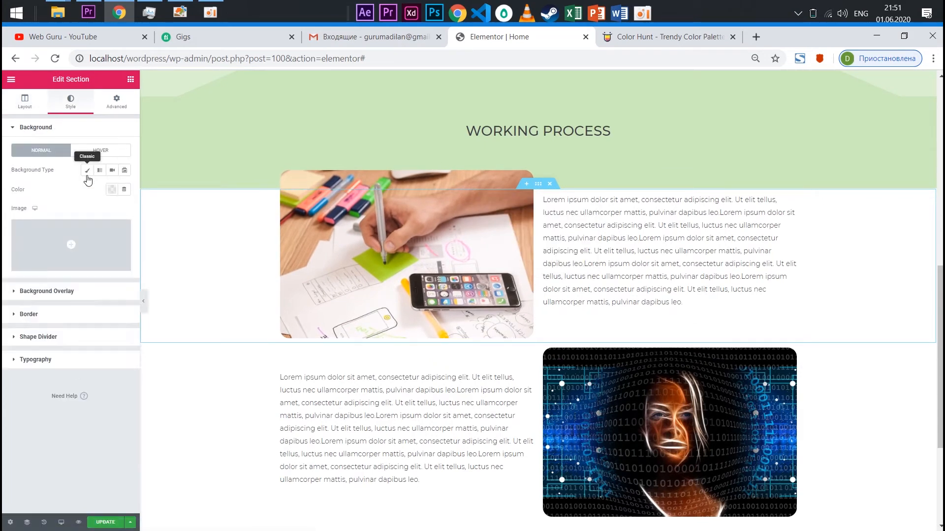
click(112, 190)
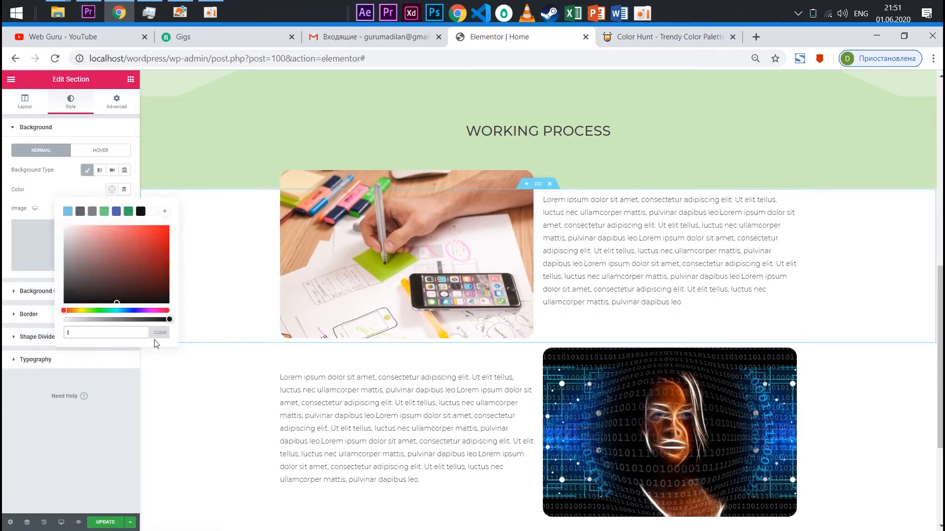
click(639, 37)
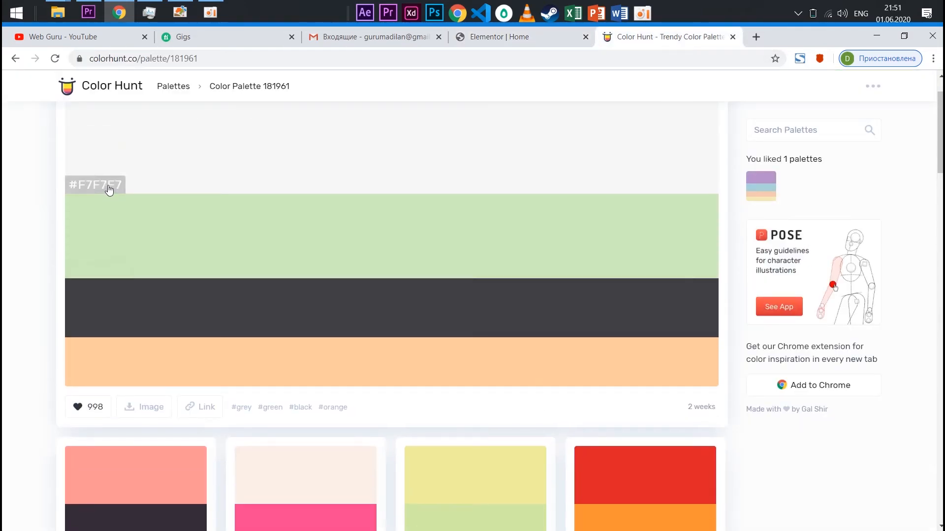
click(110, 190)
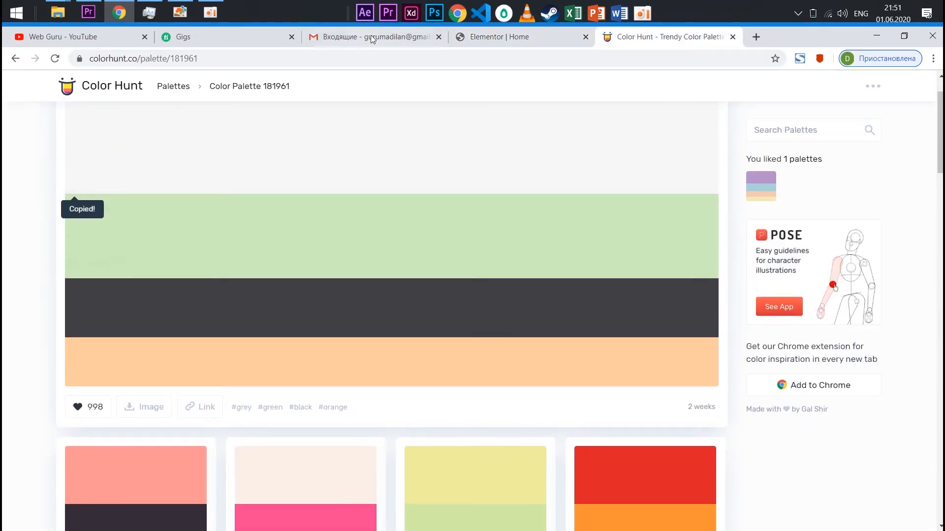
click(499, 36)
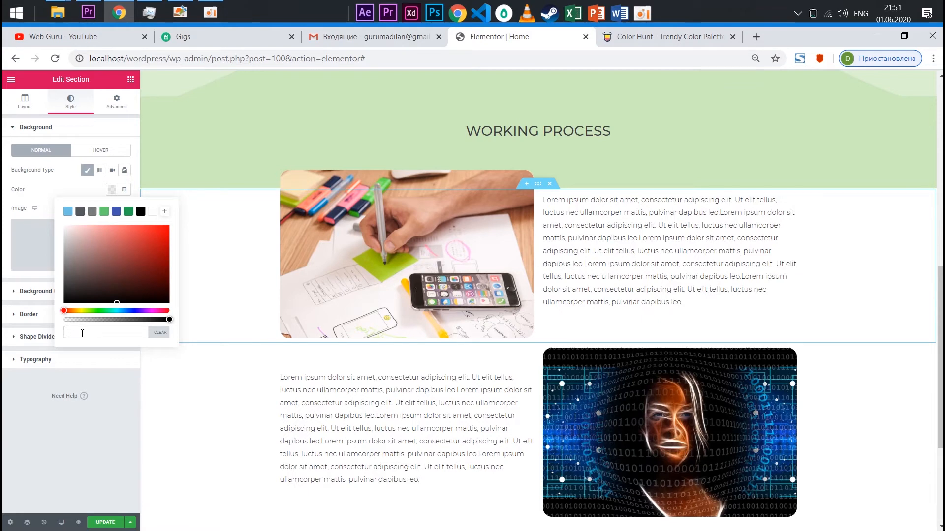
key(ctrl+v)
Give the section with the binary-code face image a classic background color of #f7f7f7
scroll(506, 291, down, 2)
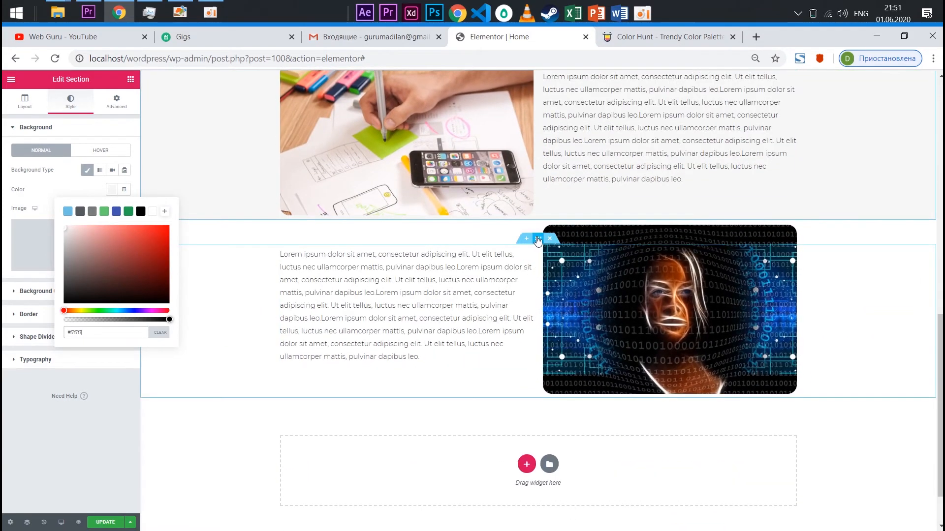
click(540, 239)
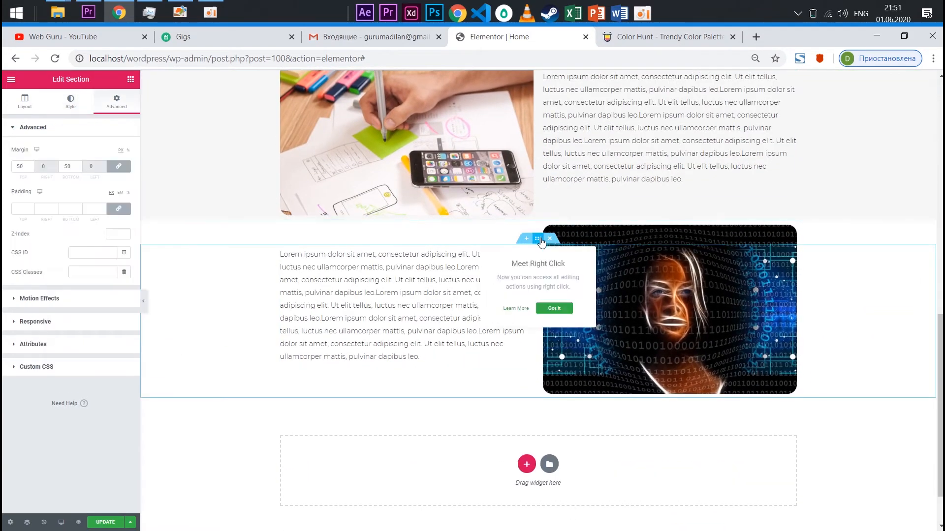
click(70, 101)
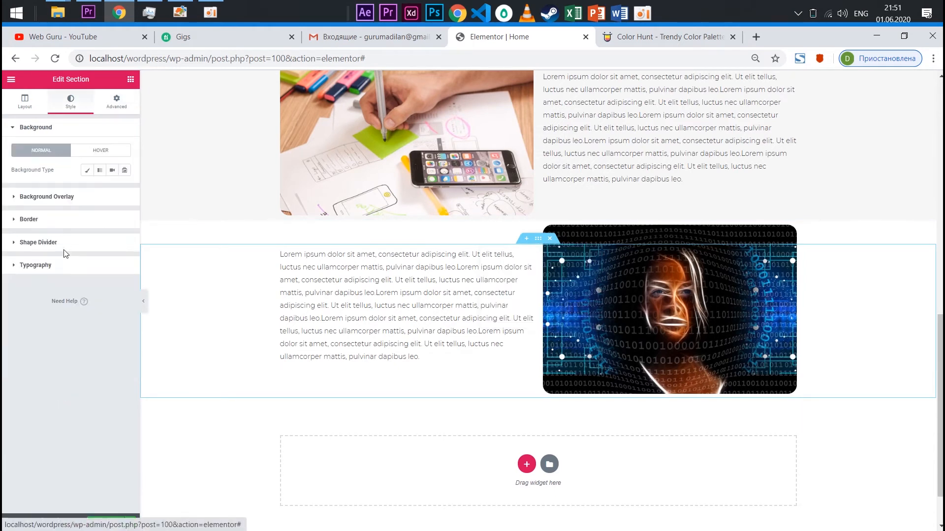
click(87, 172)
click(111, 190)
text(#f7f7f7)
scroll(317, 394, up, 2)
scroll(458, 390, down, 3)
scroll(474, 314, up, 1)
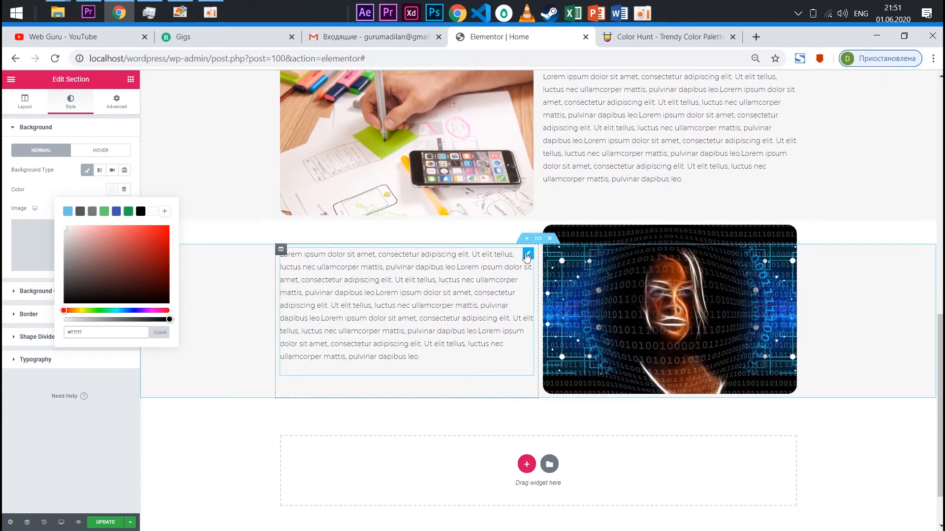
scroll(526, 258, up, 2)
scroll(517, 272, down, 2)
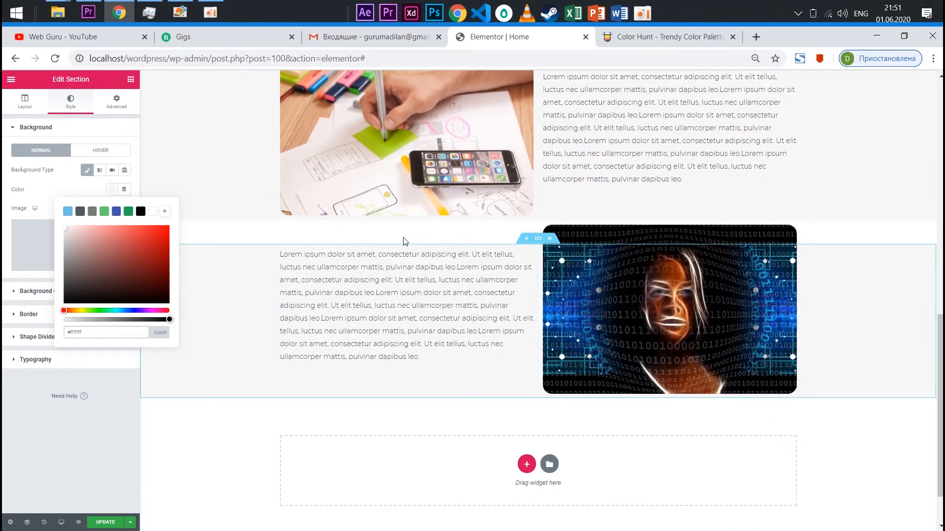
scroll(389, 230, down, 1)
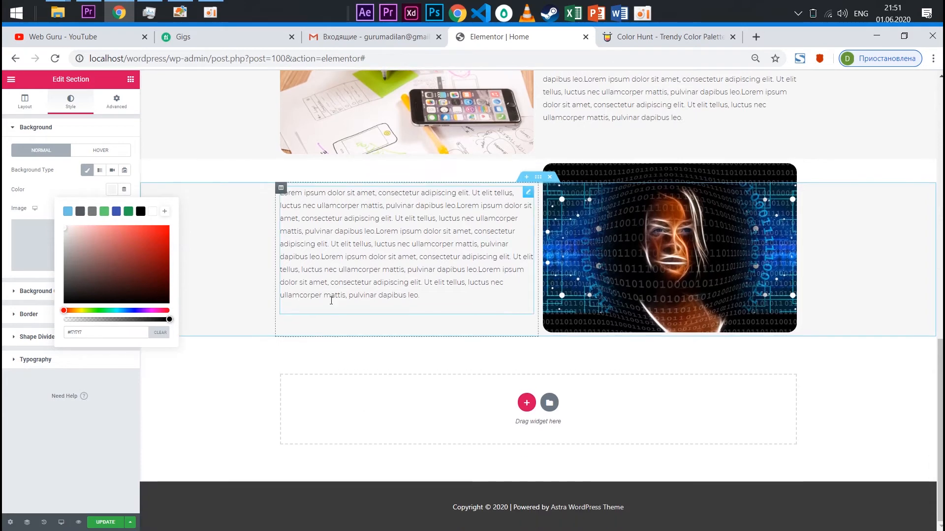
Clear the top and bottom margins of the binary-code face section and set its padding to 50 px on all sides
key(Escape)
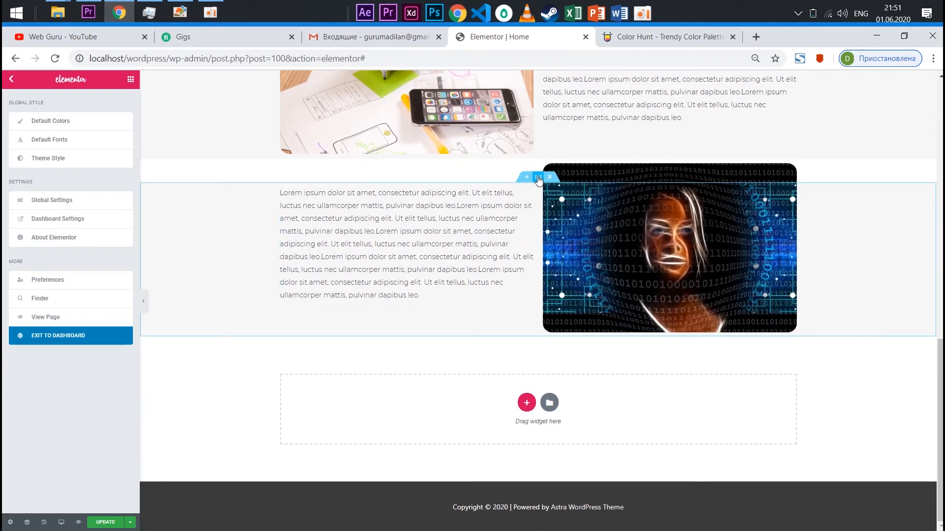
click(538, 178)
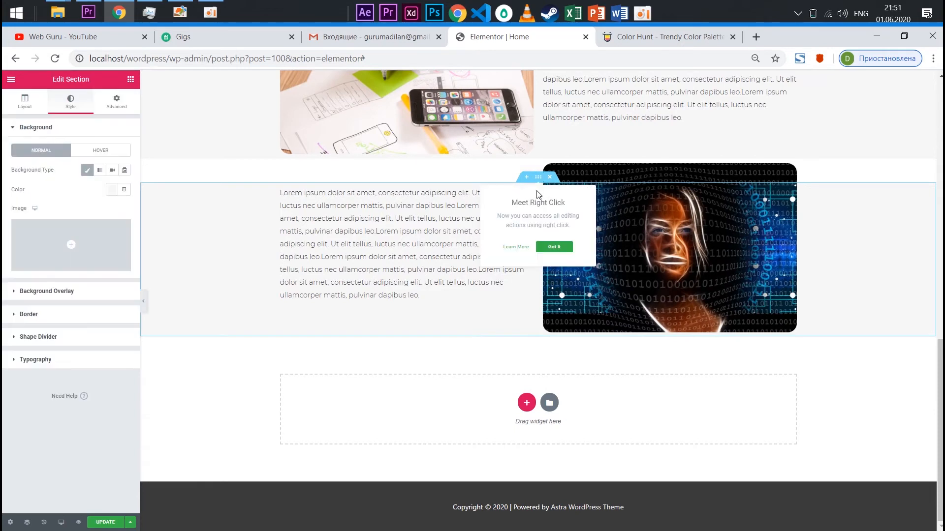
click(117, 102)
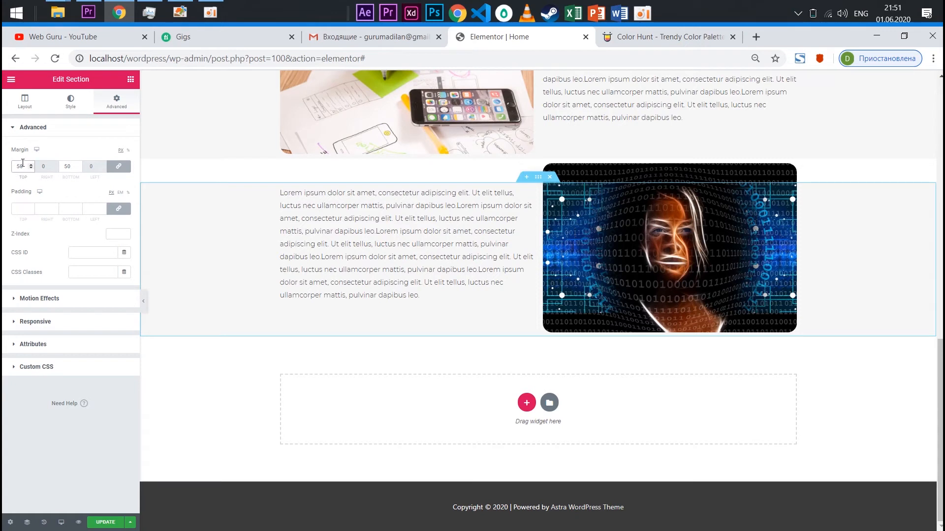
key(BackSpace)
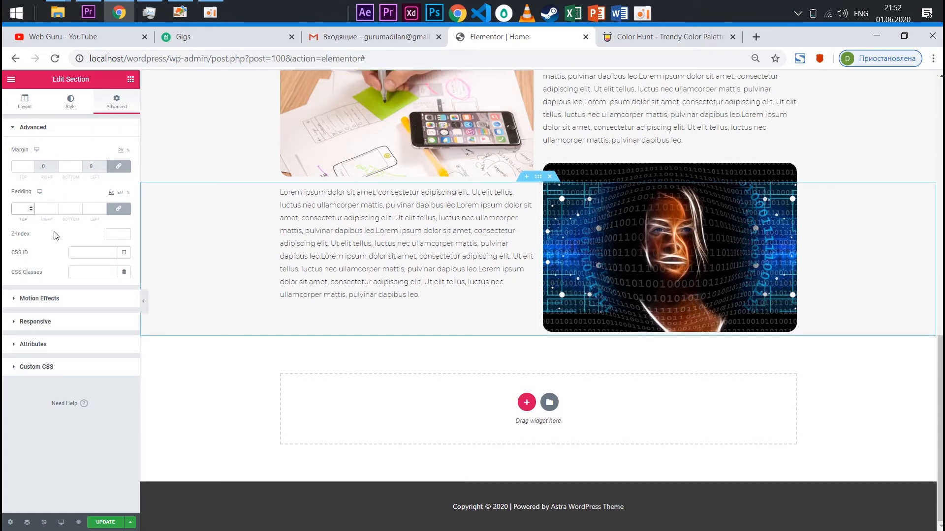
text(50)
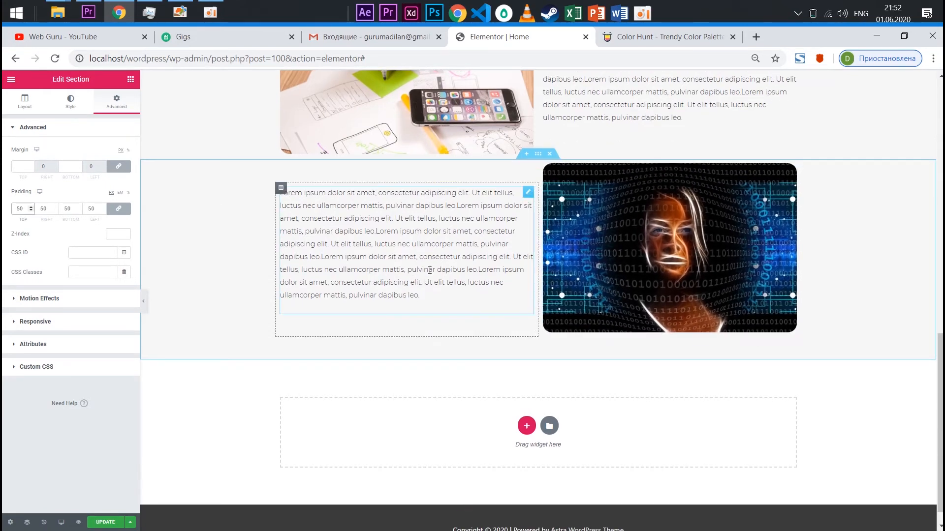
Unlink the binary-code face section's padding values and set the right and left padding to 0
click(118, 208)
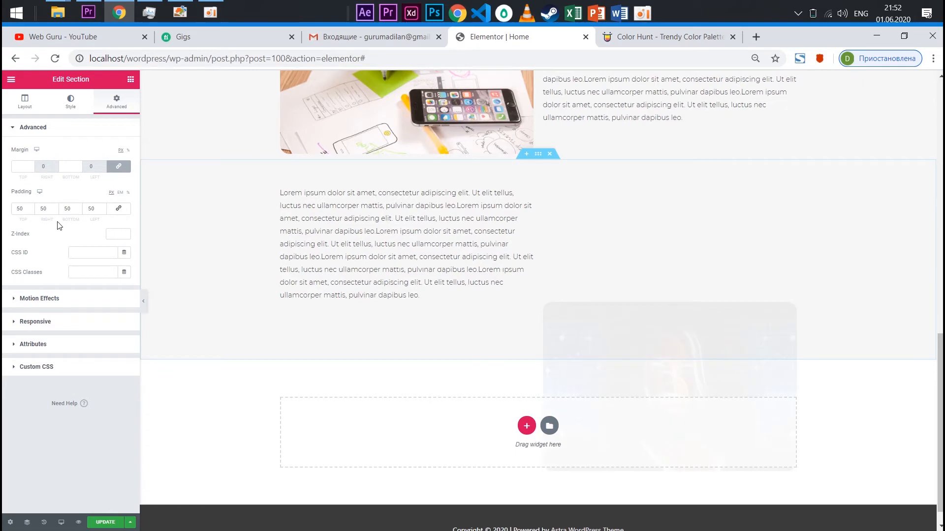
double_click(48, 206)
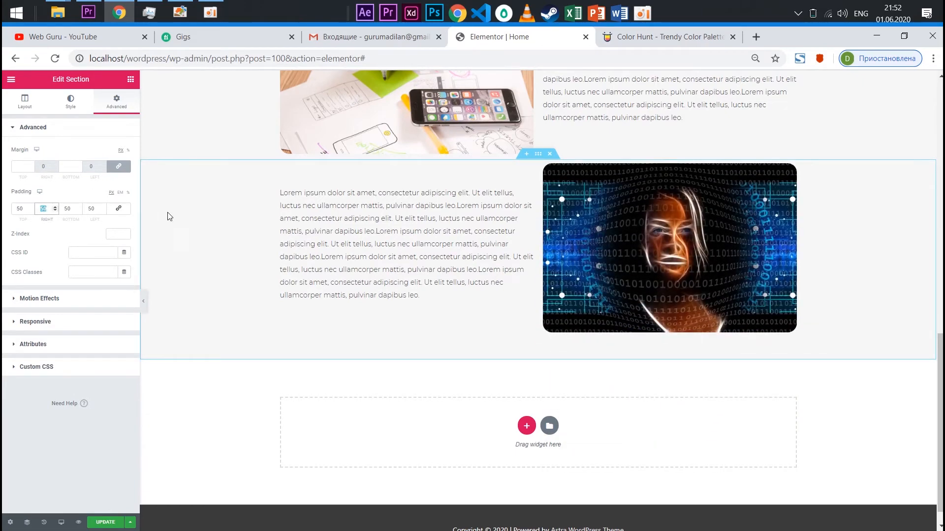
text(0)
double_click(98, 208)
text(0)
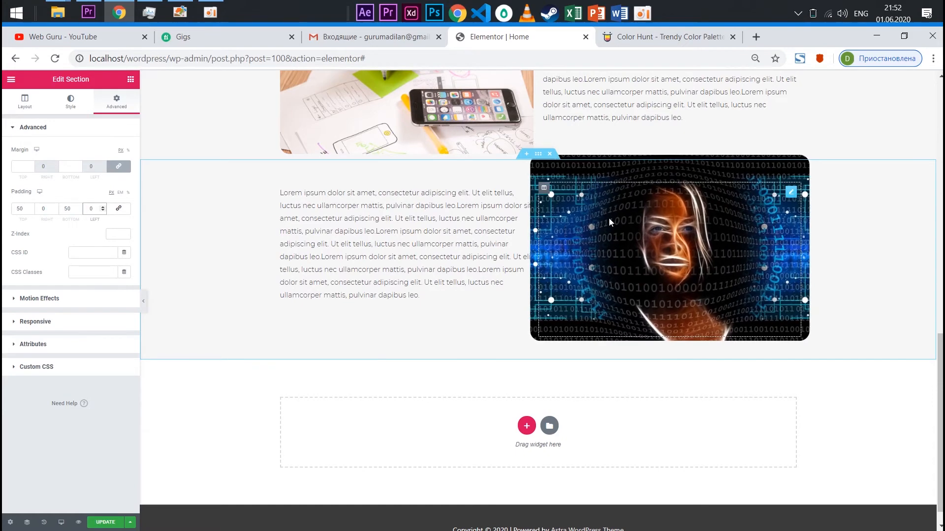
Unlink the padding of the paragraph beside the binary-code face image and set its right padding to 30 px
scroll(613, 211, down, 1)
scroll(613, 211, up, 4)
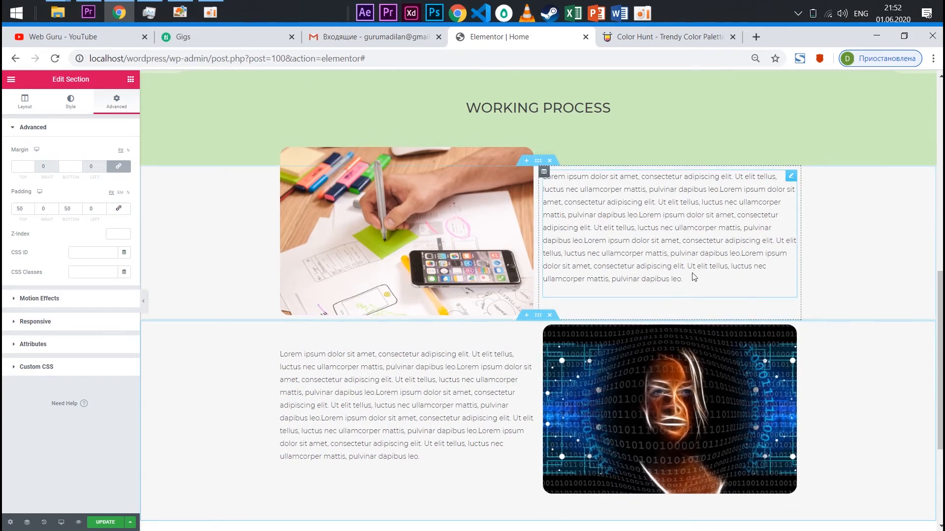
scroll(585, 349, down, 3)
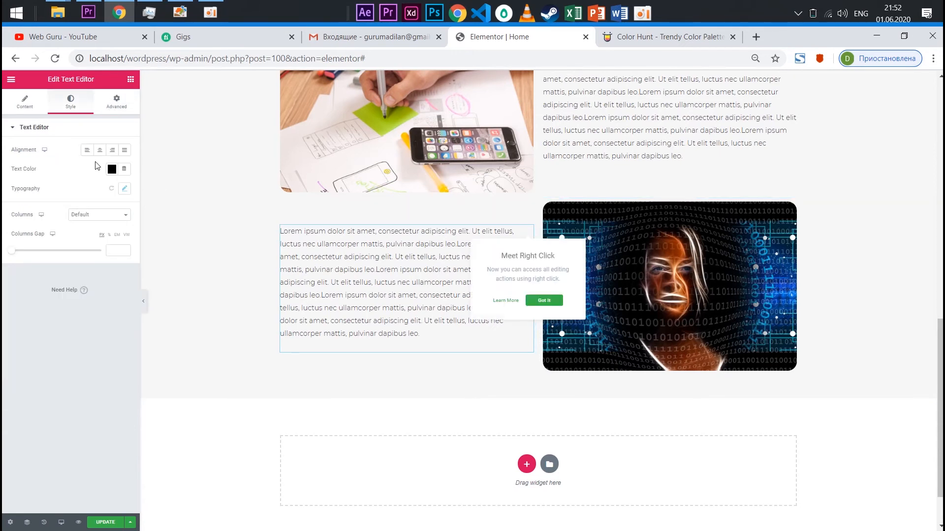
click(116, 101)
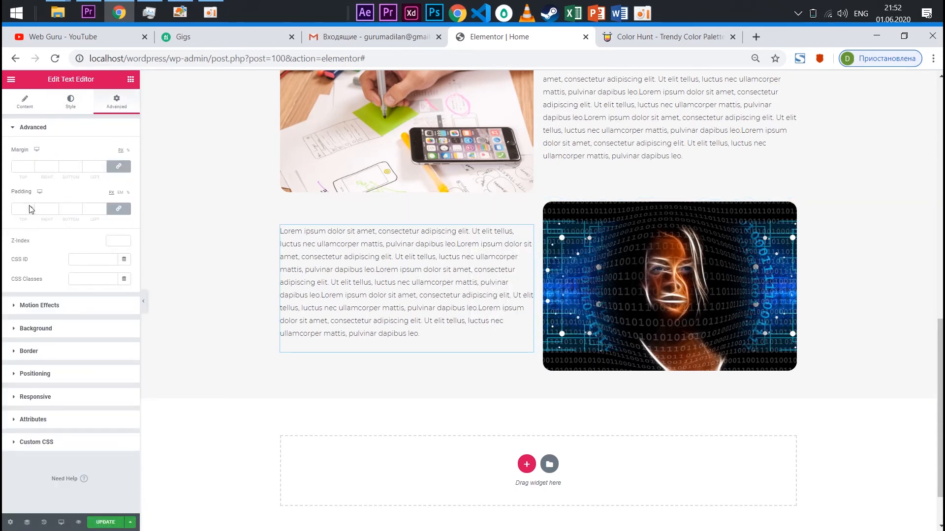
click(118, 208)
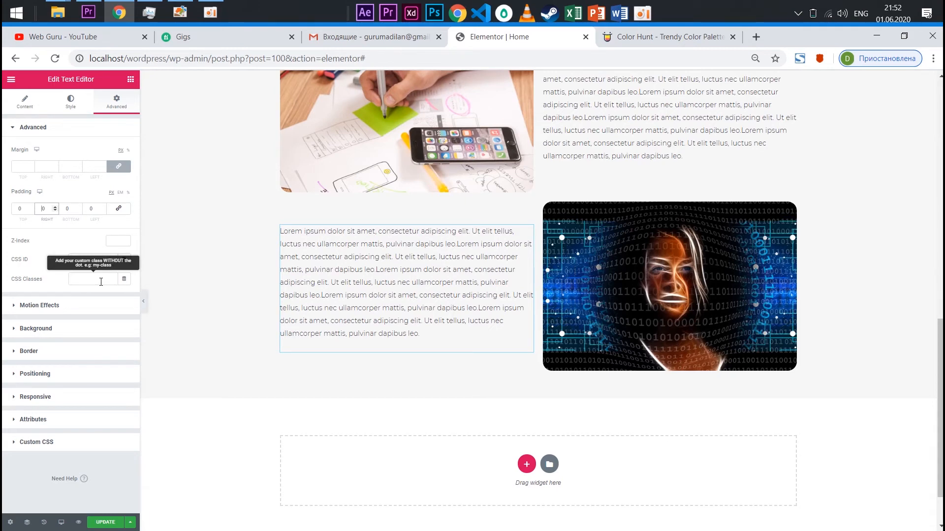
text(3)
Unlink the padding of the paragraph beside the hand-sketching image and set its left padding to 30 px
scroll(564, 276, up, 4)
click(595, 280)
click(791, 238)
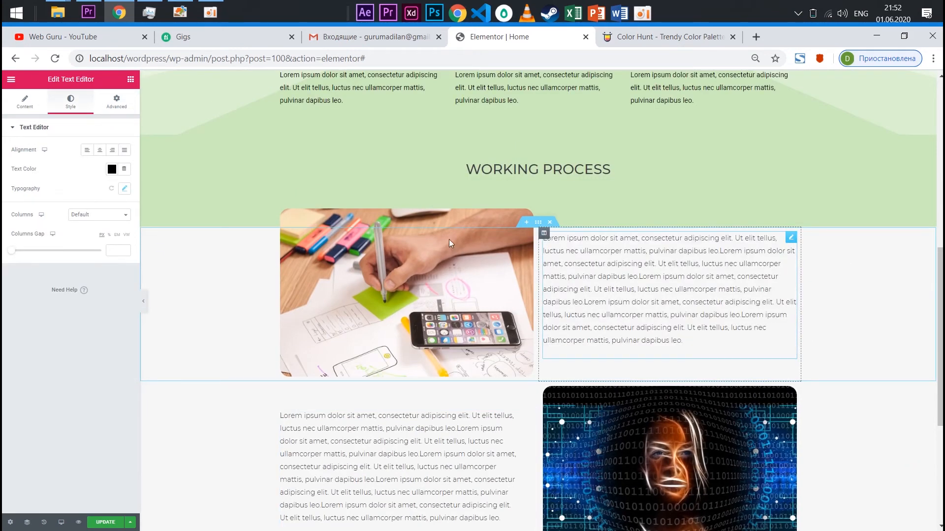
click(117, 102)
click(119, 210)
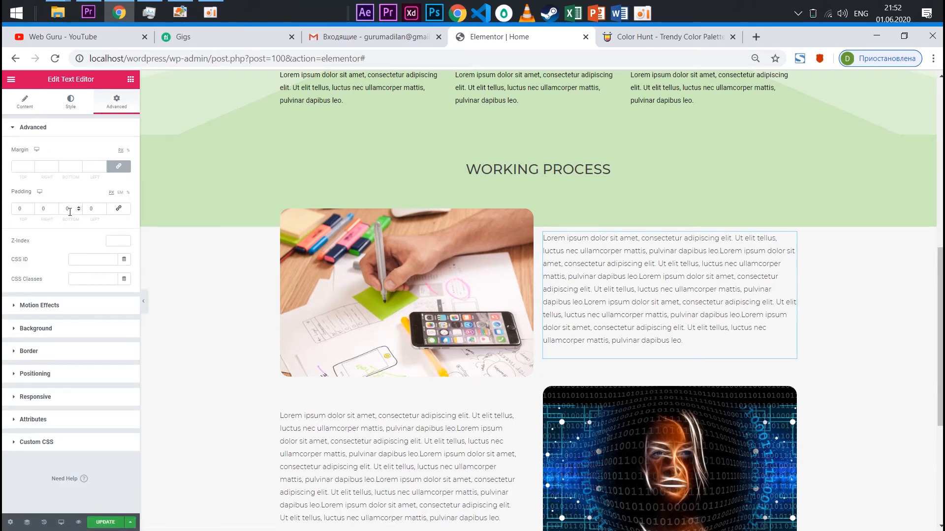
text(3)
Unlink the padding of the backpacker image in the three-column section and set its top padding to 50 px
scroll(648, 300, down, 1)
scroll(649, 299, down, 4)
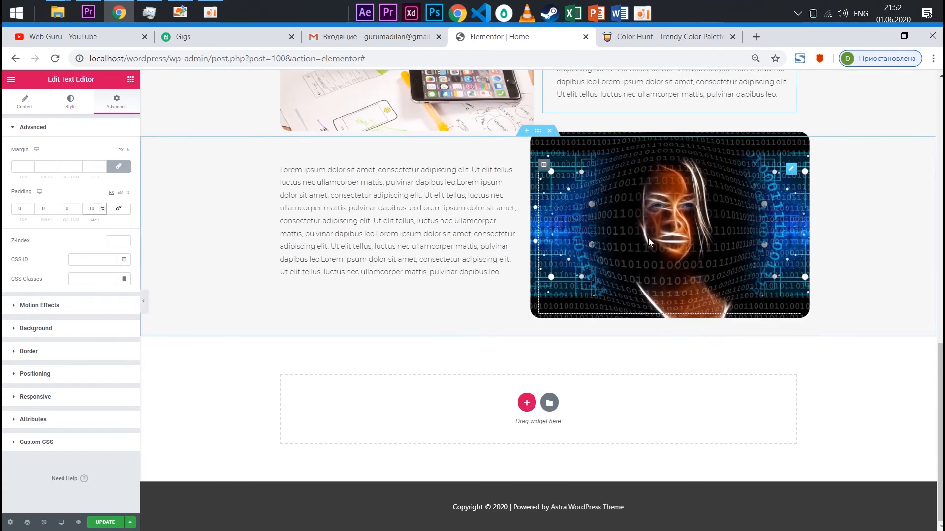
scroll(608, 241, up, 3)
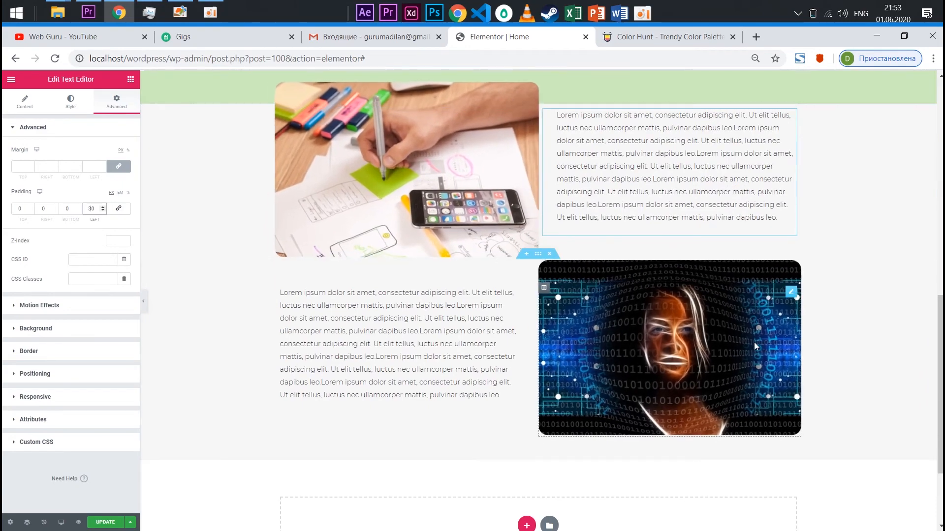
scroll(575, 232, up, 10)
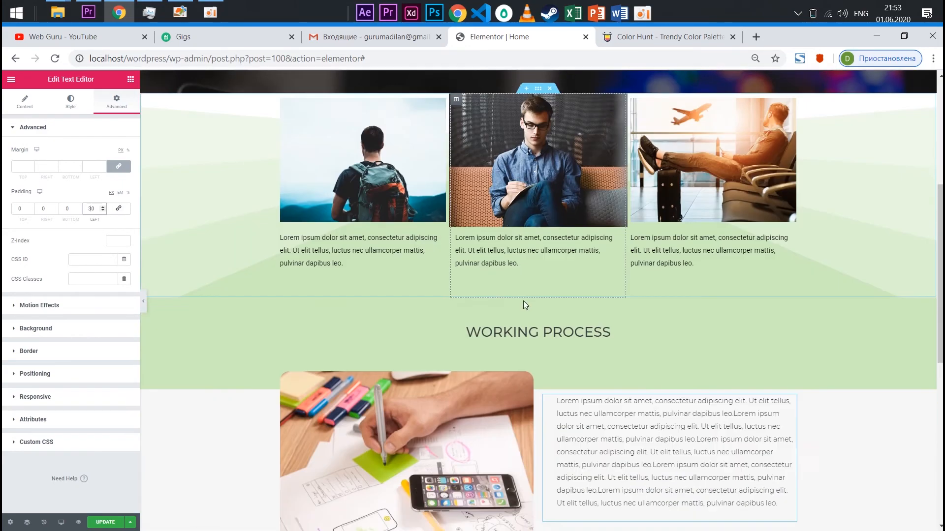
scroll(537, 294, up, 2)
scroll(550, 388, down, 5)
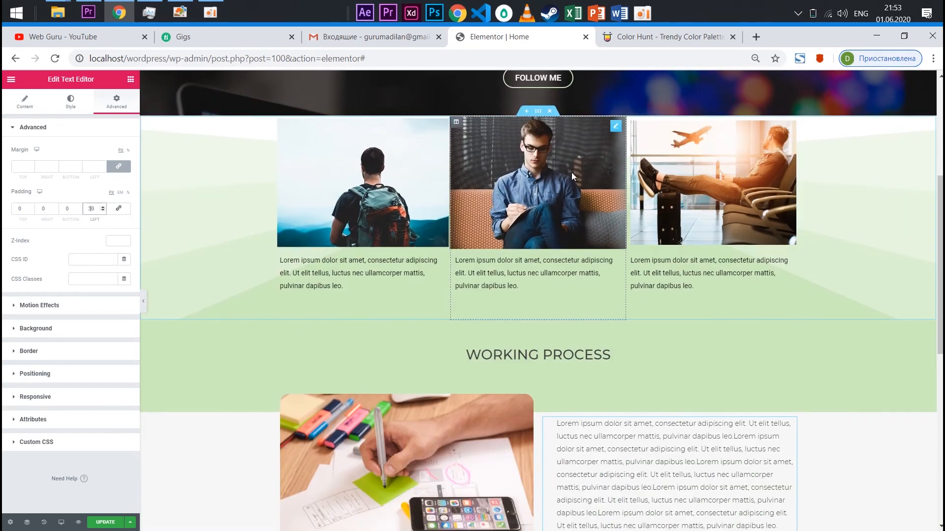
scroll(625, 191, up, 3)
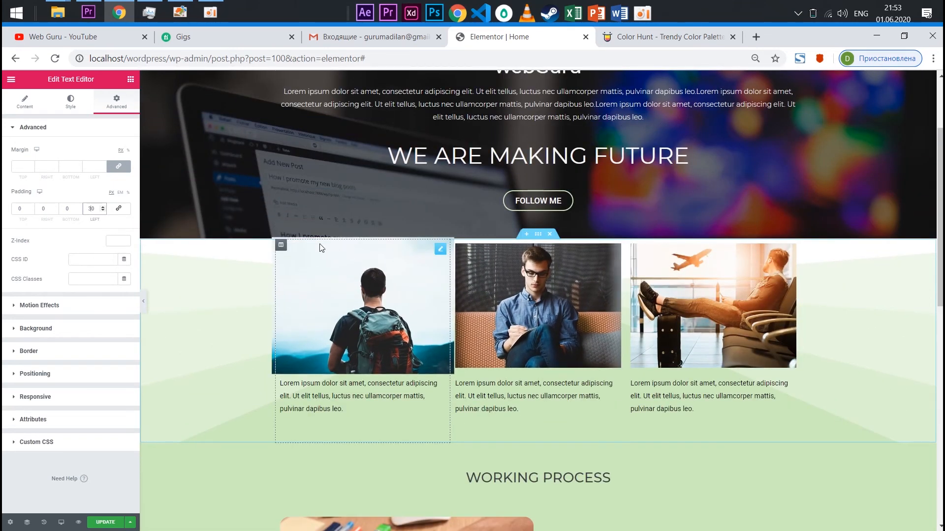
click(440, 250)
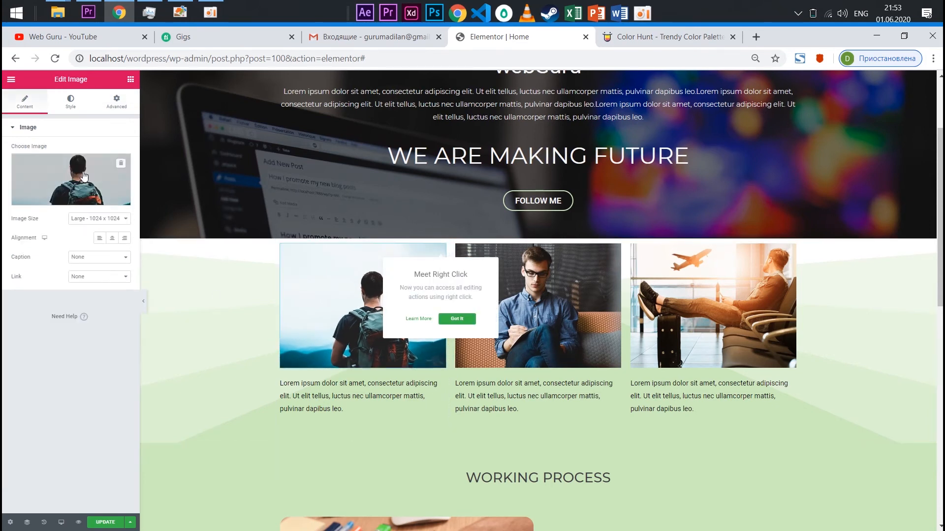
click(124, 103)
click(22, 208)
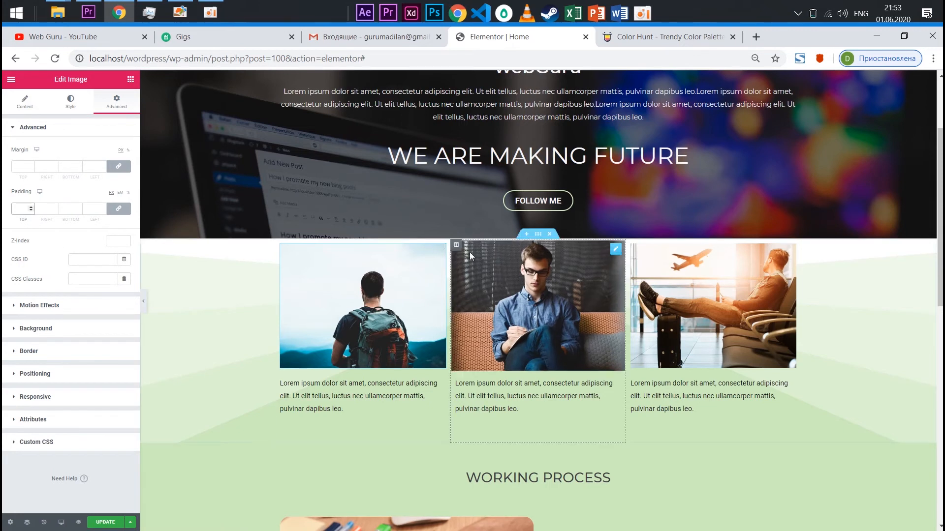
click(118, 208)
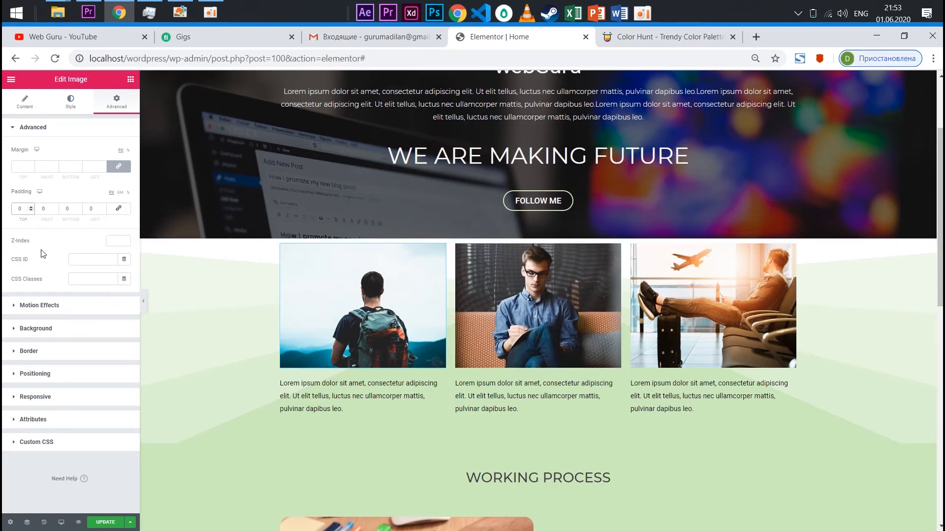
text(50)
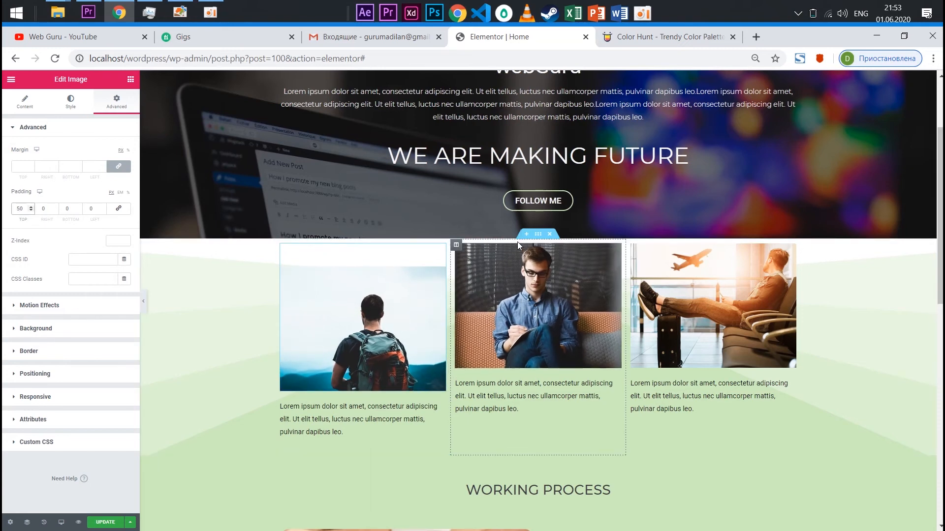
Unlink the padding of the image of the man in glasses in the three-column section and set its top padding to 50 px
click(577, 269)
click(117, 103)
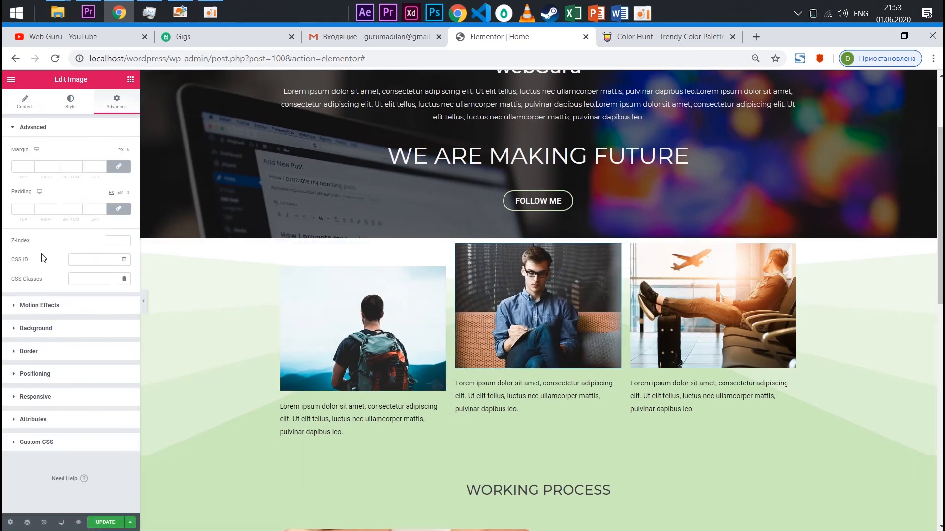
click(118, 208)
text(50)
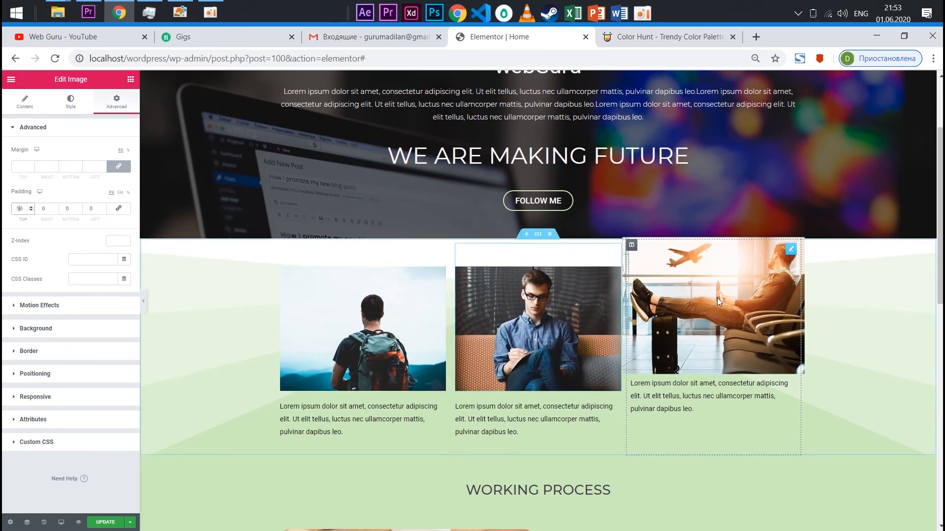
Unlink the padding of the airport traveller image in the three-column section and set its top padding to 50 px
click(791, 251)
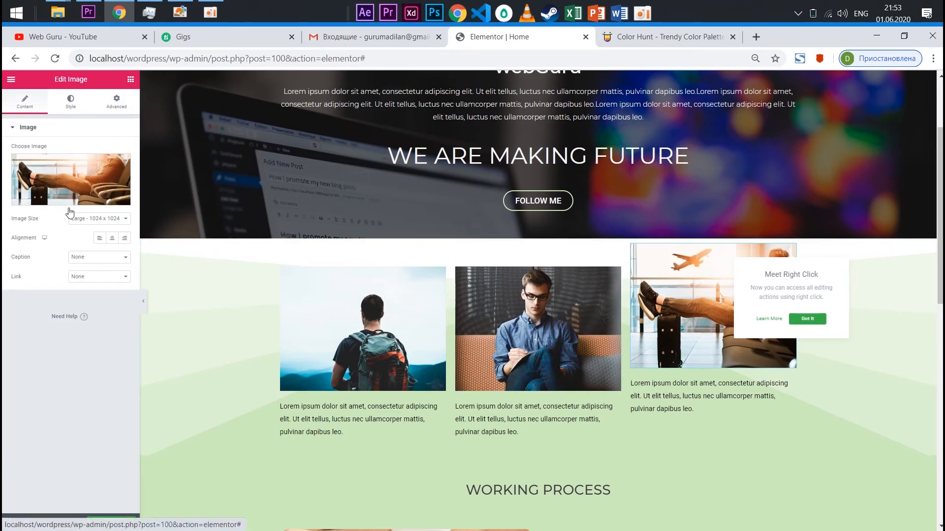
click(70, 102)
click(35, 107)
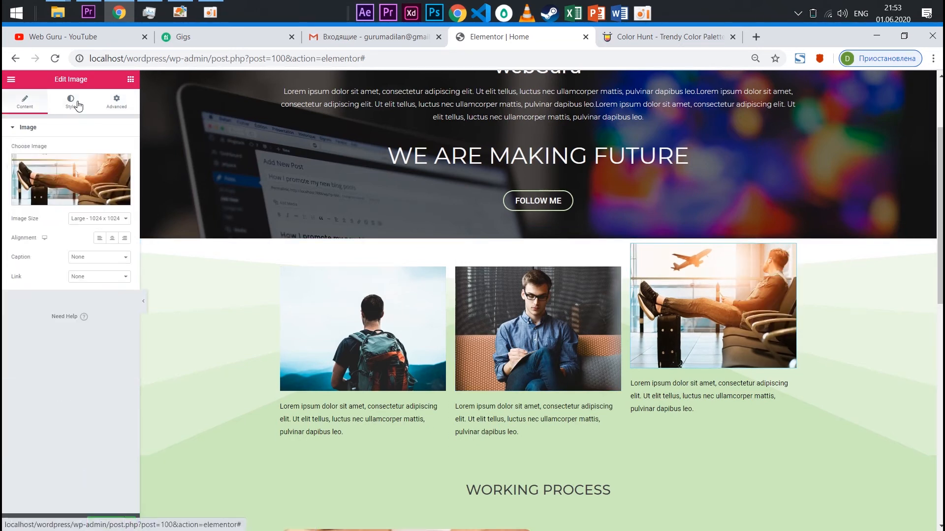
click(114, 103)
click(118, 209)
click(18, 208)
text(50)
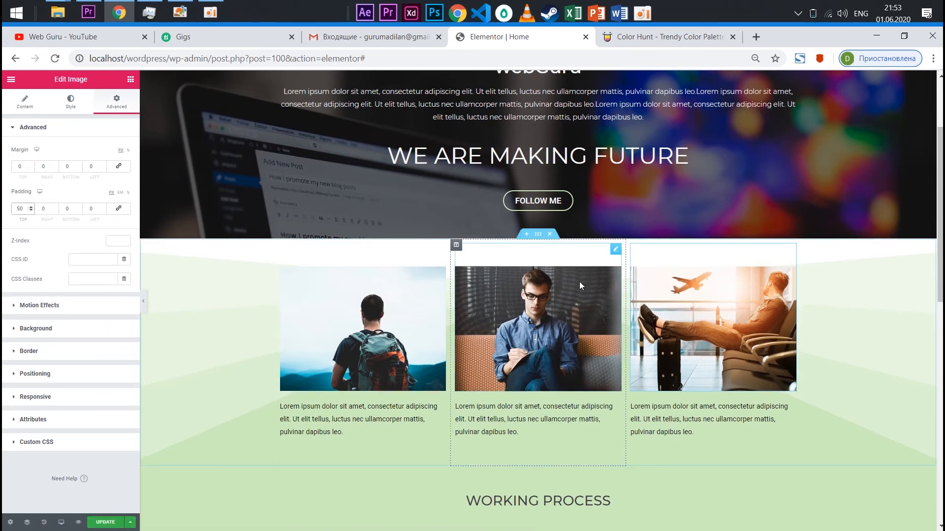
Examine the alignment of the three-column images and the spacing of the sections down to the page's footer
scroll(580, 281, down, 3)
scroll(912, 345, up, 3)
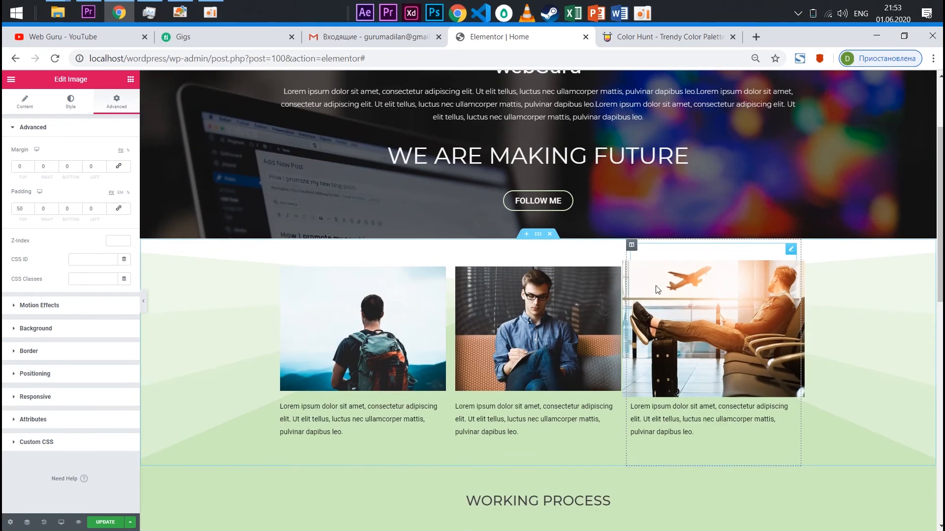
scroll(789, 192, down, 2)
scroll(722, 237, up, 3)
scroll(615, 280, down, 3)
scroll(606, 350, down, 5)
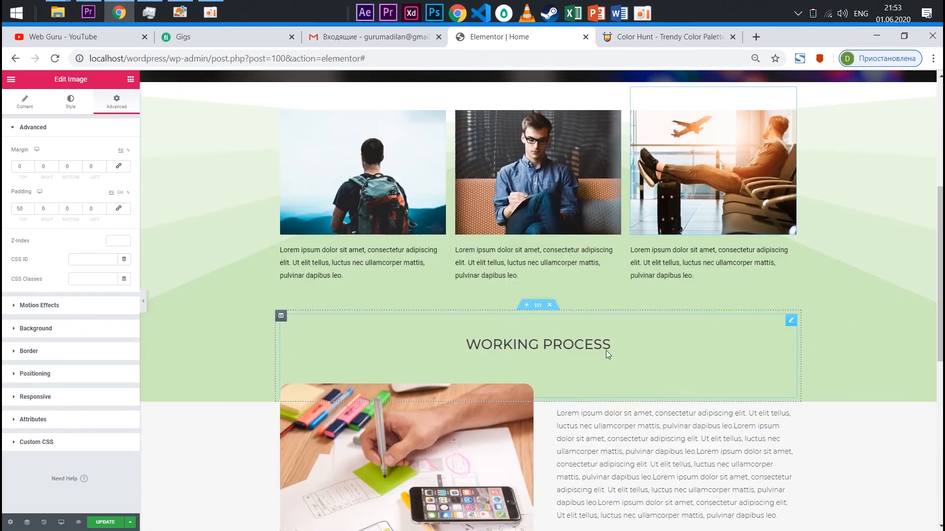
scroll(411, 280, up, 2)
scroll(607, 341, down, 4)
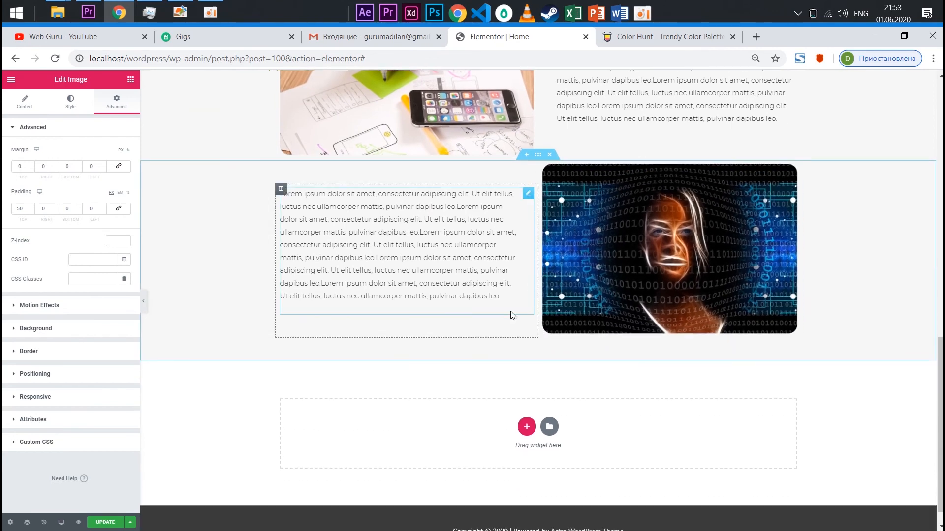
scroll(562, 253, up, 3)
scroll(562, 253, up, 5)
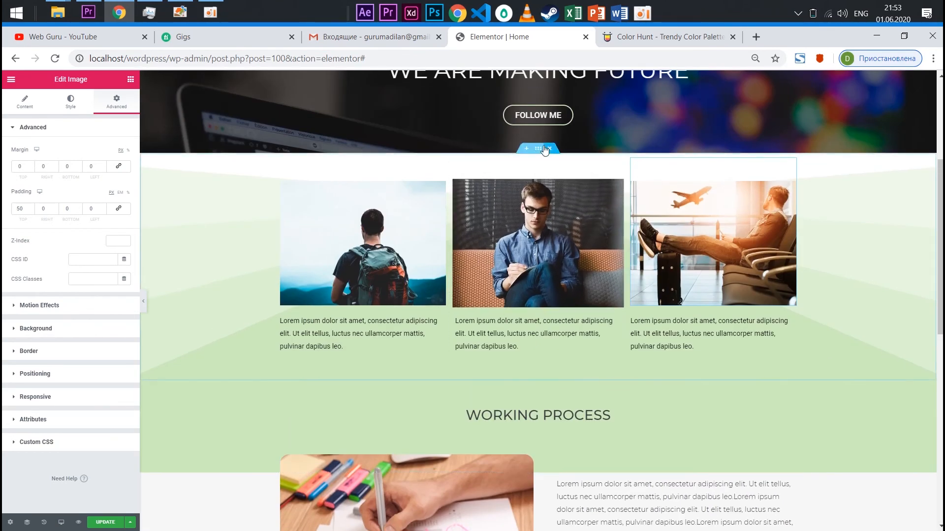
Lower the opacity of the three-column section's green background, giving the colour #CCEABB9C
click(543, 149)
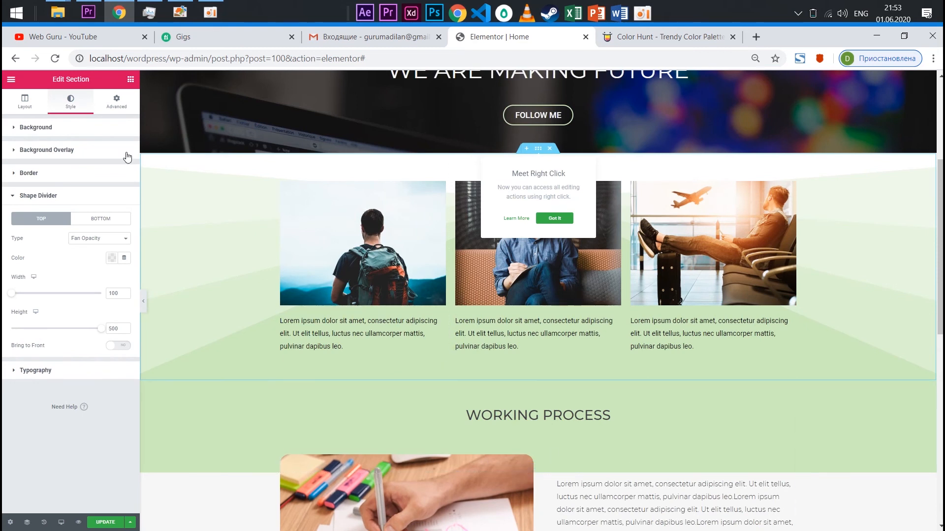
click(27, 102)
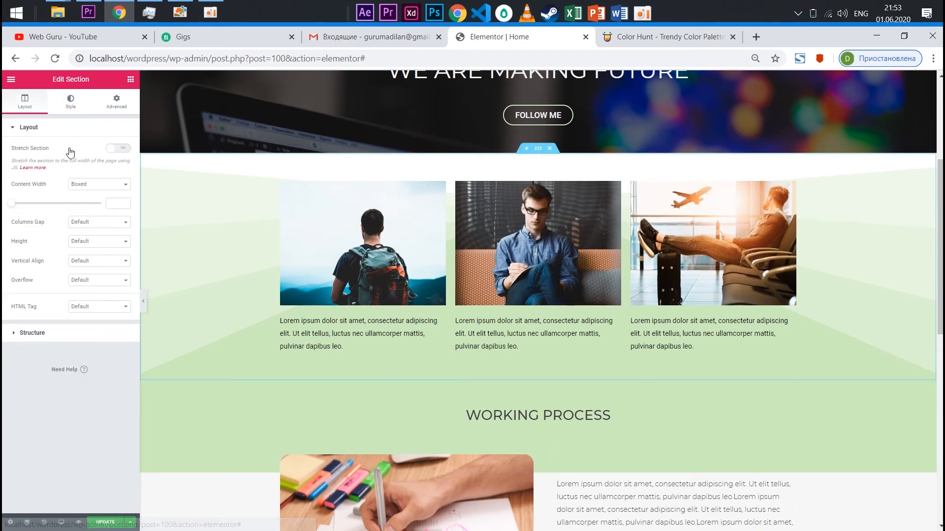
click(70, 102)
click(113, 190)
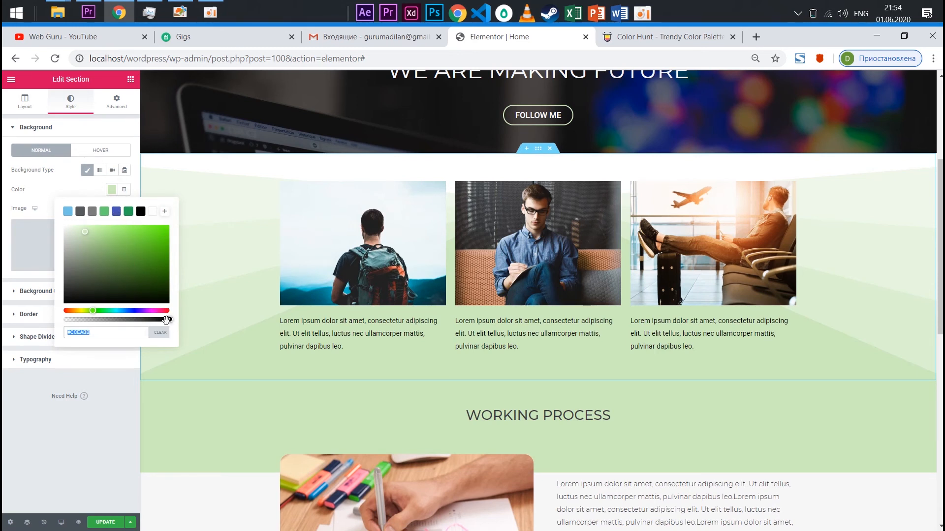
drag(165, 320, 131, 319)
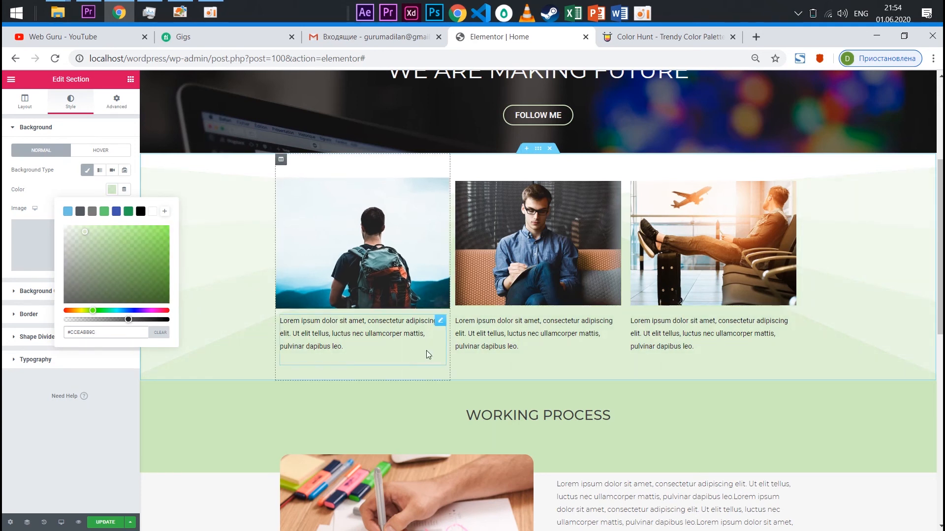
Lower the opacity of the WORKING PROCESS section's green background to match the section above, giving the colour #CCEABBA1
click(391, 412)
mouse_move(542, 403)
mouse_down()
mouse_move(542, 383)
mouse_move(530, 405)
mouse_up()
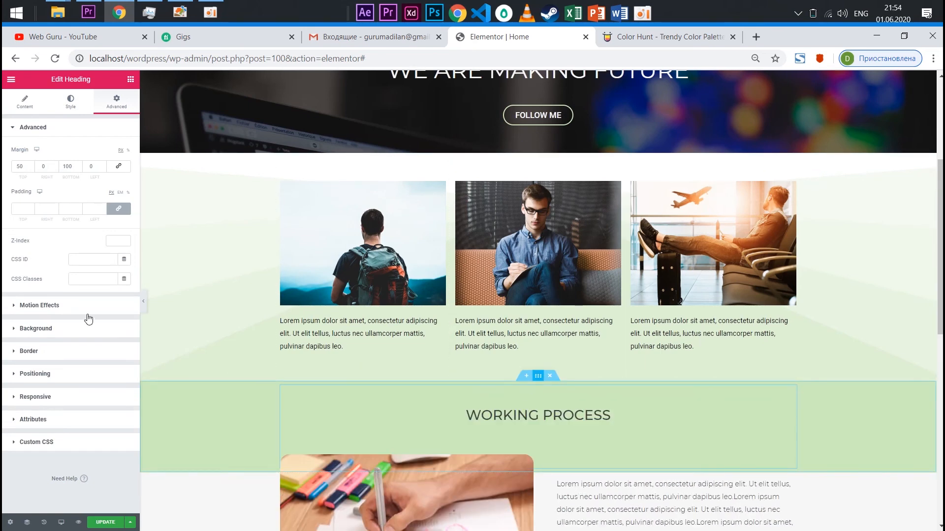
click(115, 187)
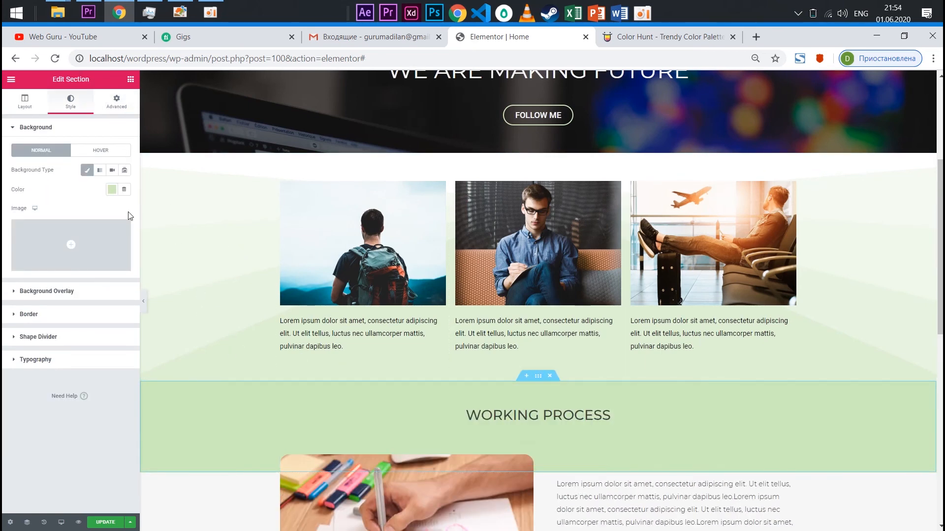
click(112, 189)
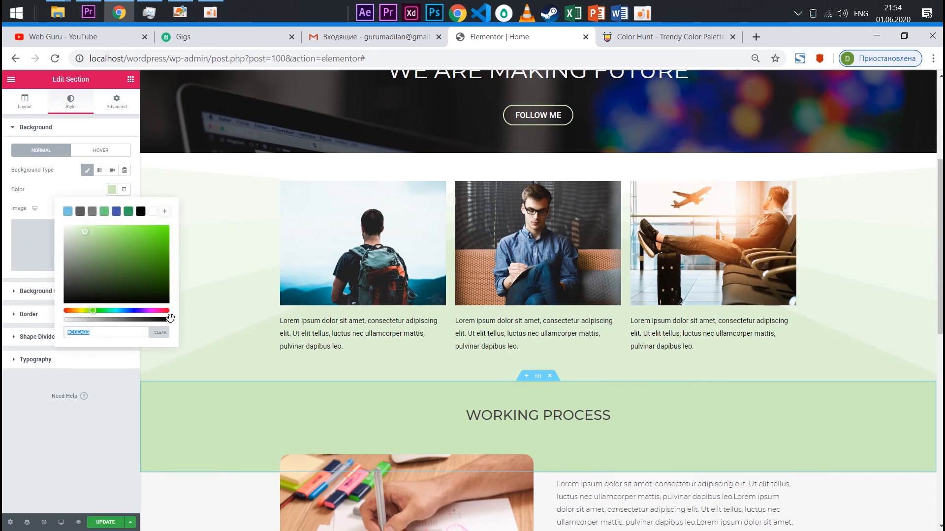
drag(170, 317, 135, 320)
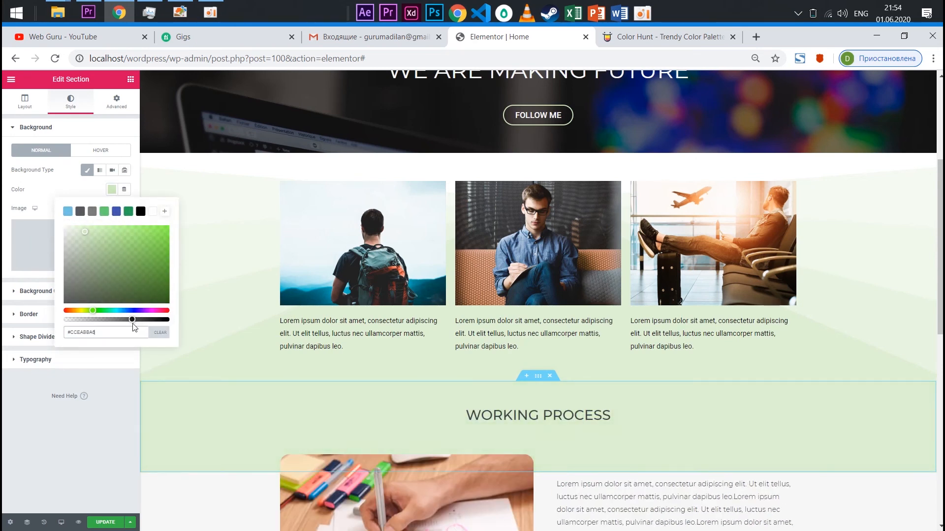
scroll(572, 336, down, 3)
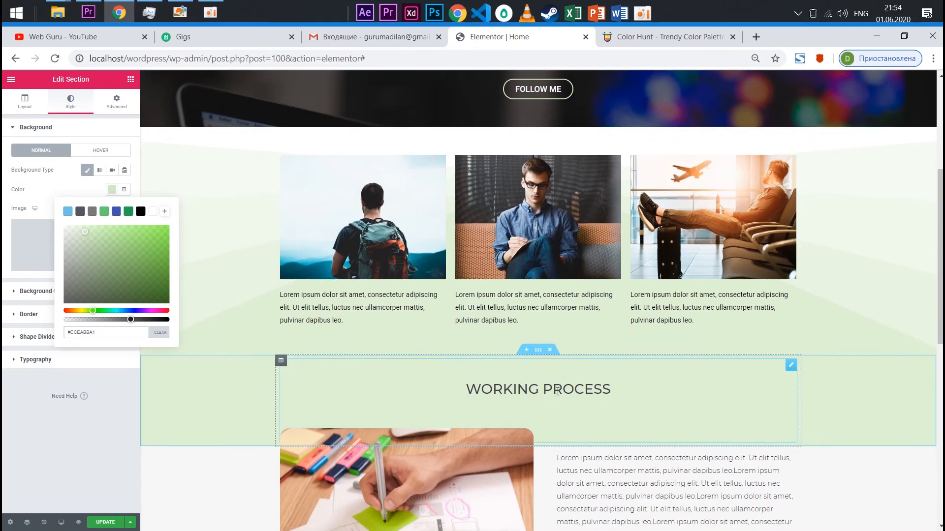
Compare the lightened green sections and save the page changes
scroll(738, 295, up, 3)
scroll(658, 275, down, 8)
scroll(541, 290, up, 5)
scroll(506, 290, up, 6)
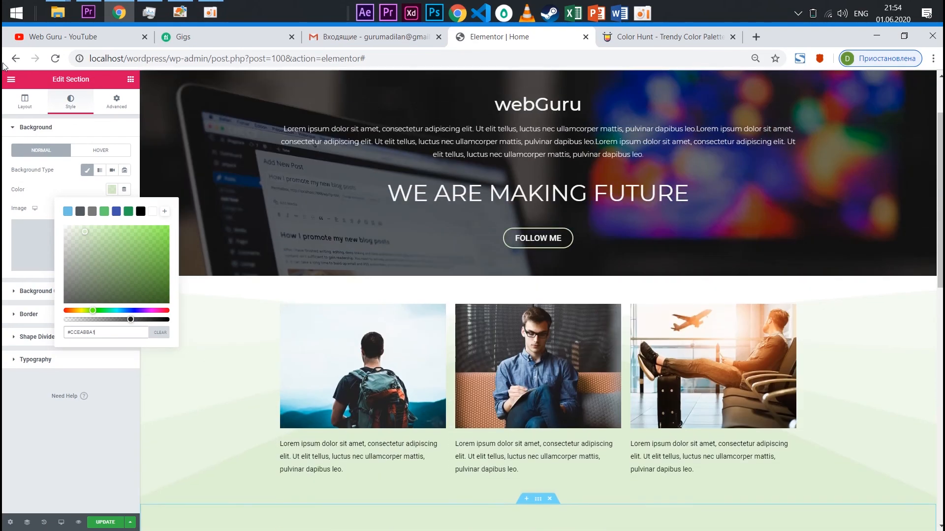
click(109, 527)
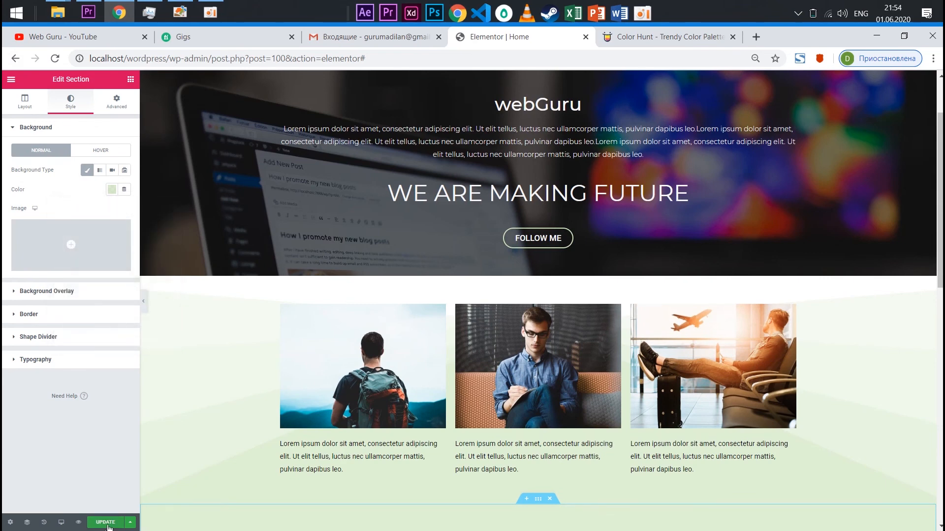
scroll(462, 309, up, 2)
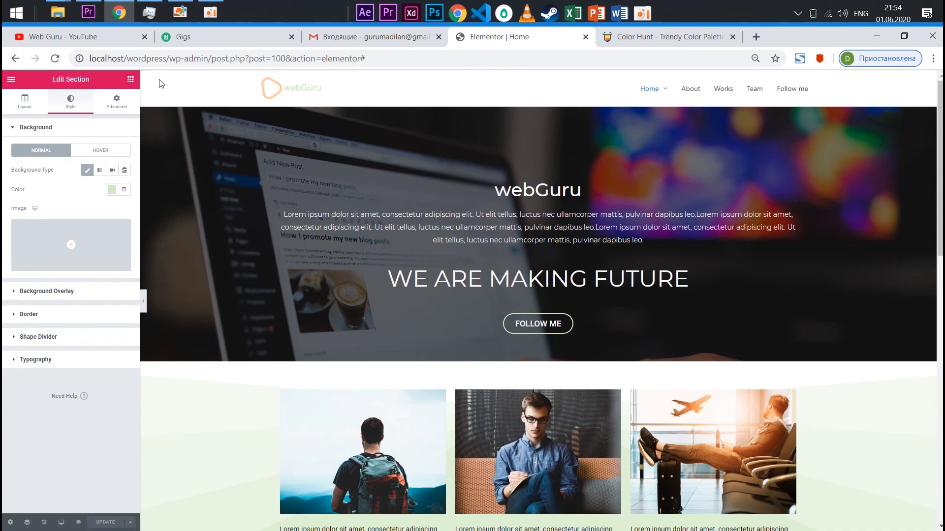
Exit Elementor to the WordPress dashboard, visit the live site and examine the published home page down to its footer
click(11, 80)
click(45, 336)
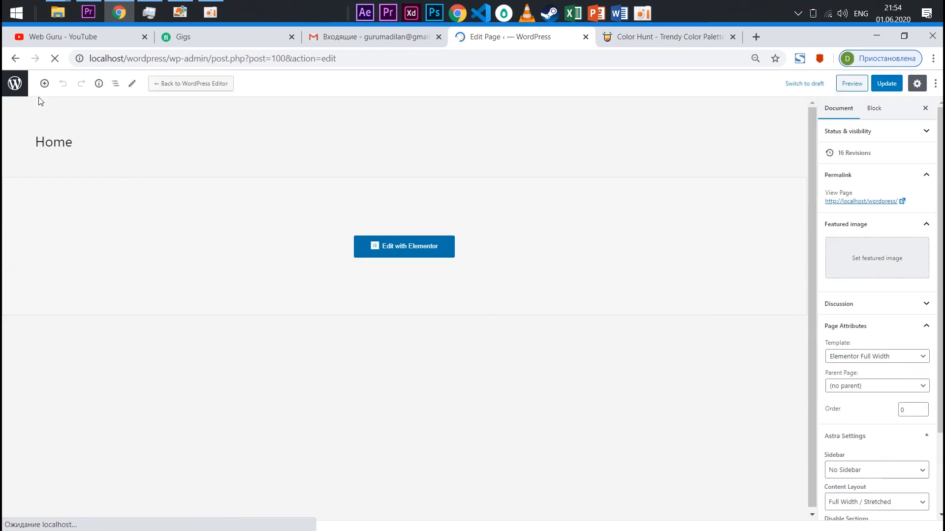
click(11, 86)
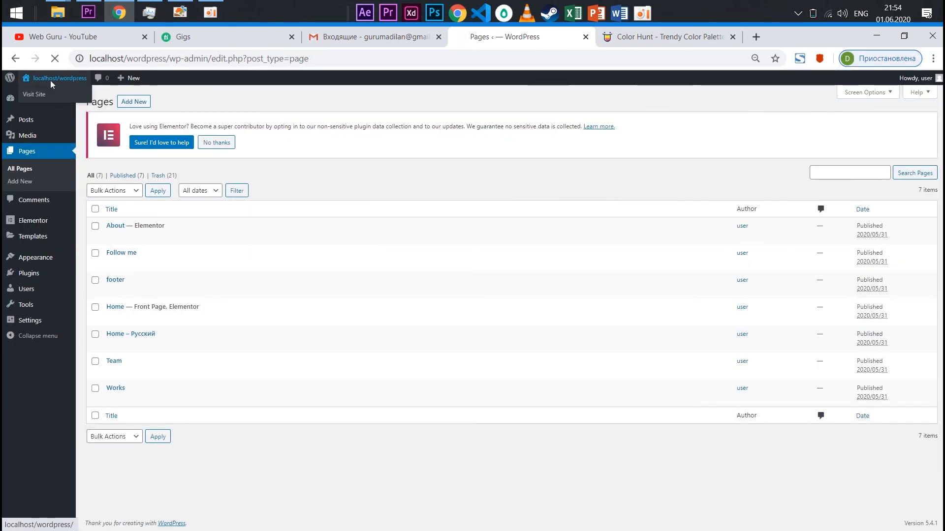
click(51, 82)
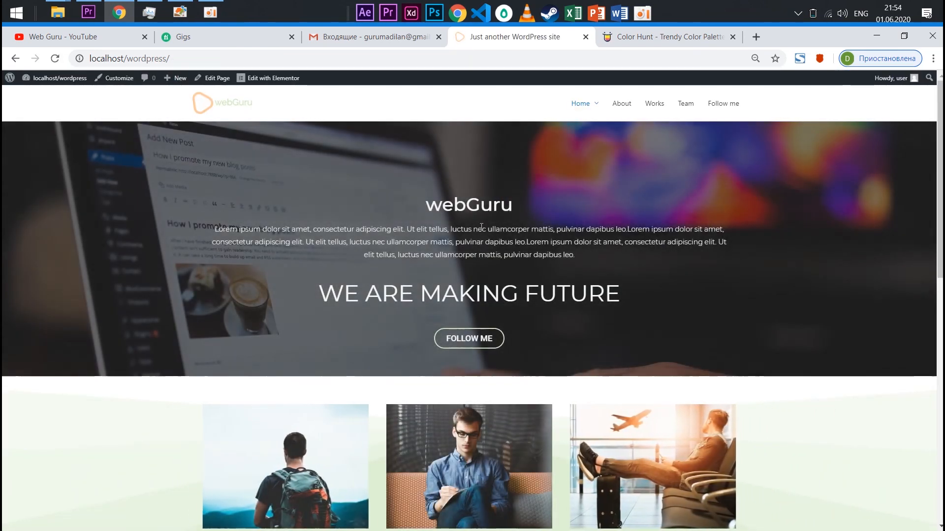
scroll(525, 238, down, 6)
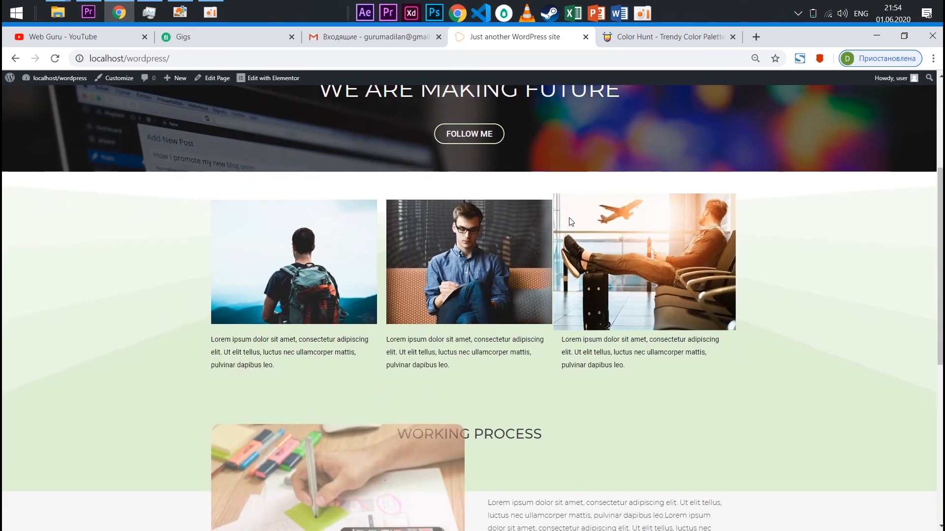
scroll(524, 221, down, 4)
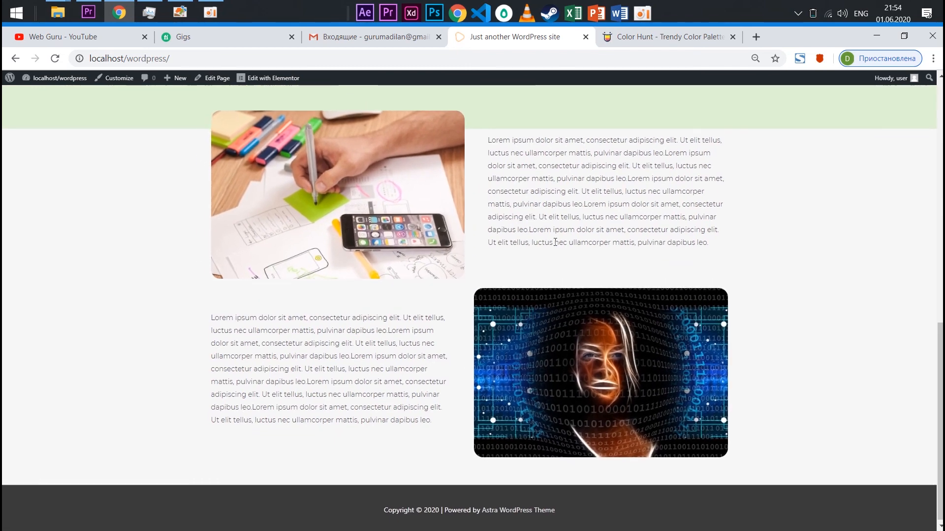
scroll(562, 249, up, 2)
scroll(559, 252, up, 2)
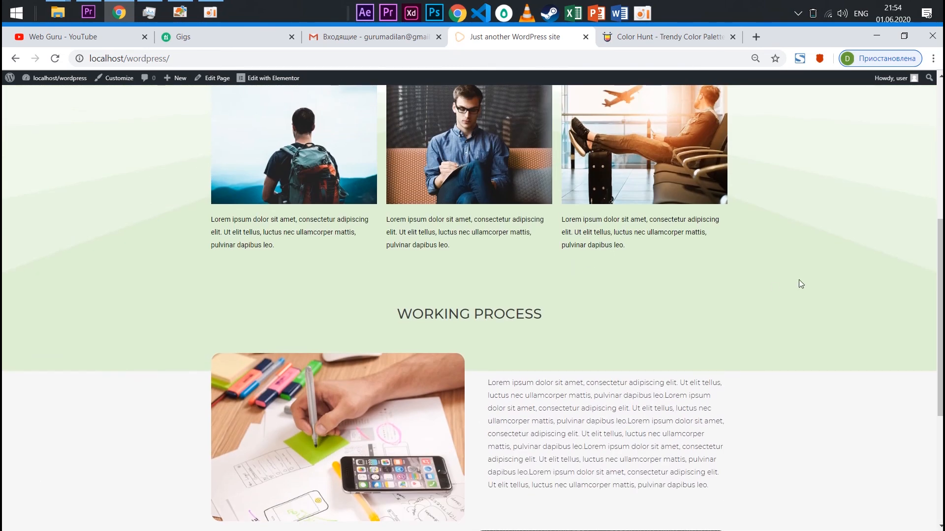